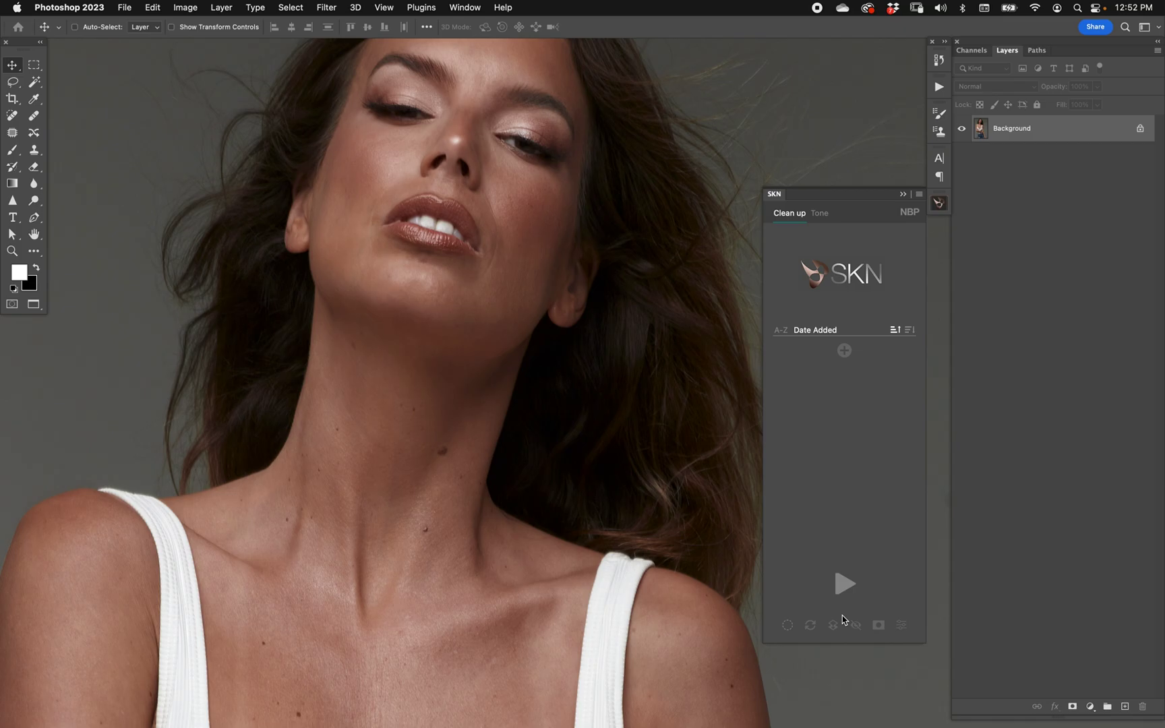
# Examine the skin on the model's face, neck and chest up close in the unretouched portrait.
pyautogui.press('super+0')
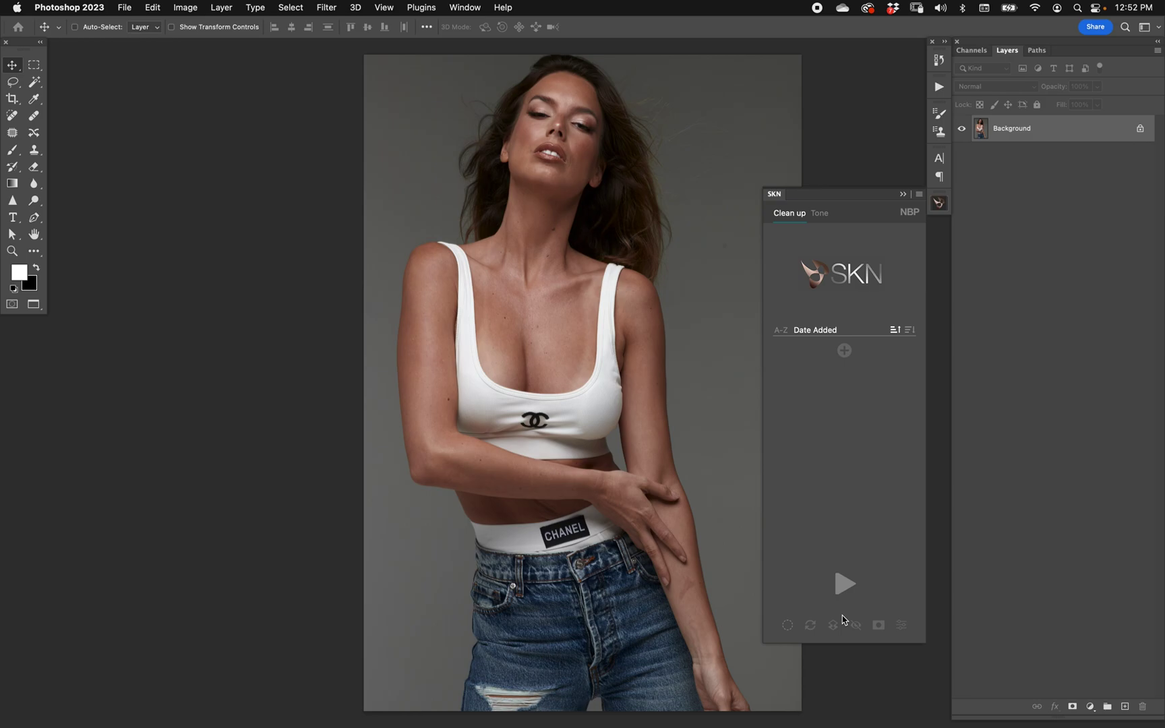
pyautogui.moveTo(601, 235); pyautogui.dragTo(586, 279)
pyautogui.press('super+z')
pyautogui.press('z')
pyautogui.click(570, 252)
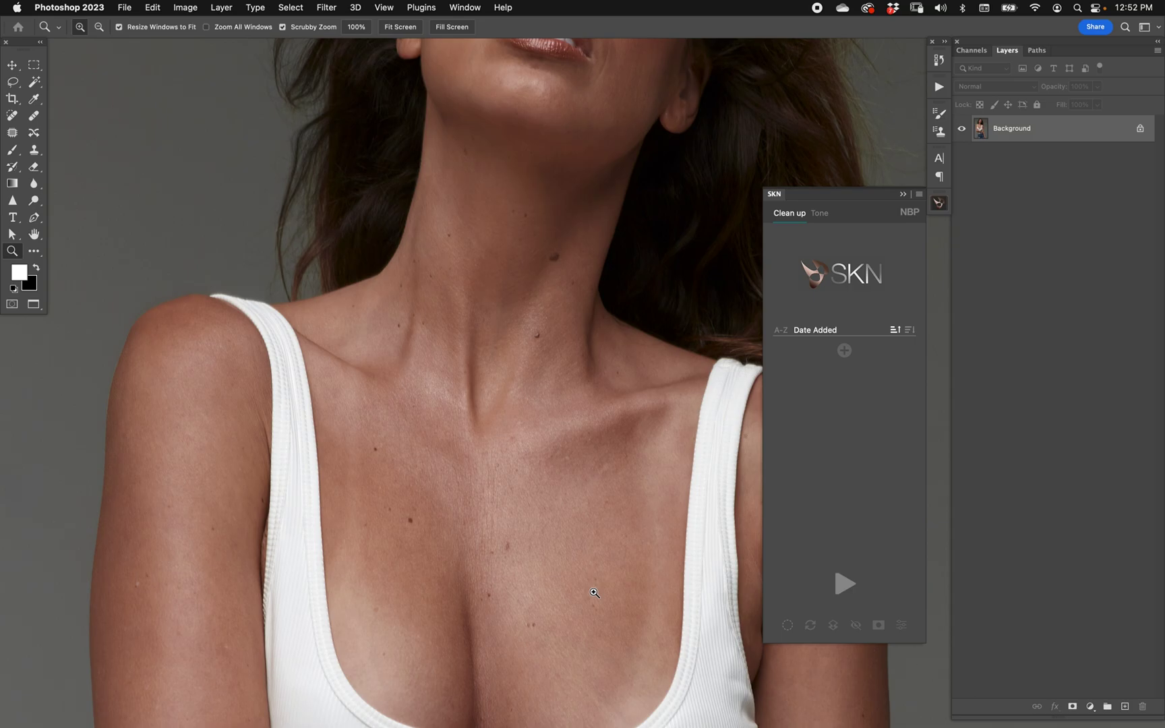
pyautogui.press('h')
pyautogui.moveTo(594, 592)
pyautogui.mouseDown()
pyautogui.moveTo(570, 387)
pyautogui.moveTo(594, 304)
pyautogui.moveTo(533, 611)
pyautogui.moveTo(600, 565)
pyautogui.moveTo(546, 411)
pyautogui.moveTo(552, 519)
pyautogui.moveTo(596, 294)
pyautogui.moveTo(579, 487)
pyautogui.moveTo(559, 437)
pyautogui.moveTo(534, 612)
pyautogui.moveTo(541, 425)
pyautogui.moveTo(624, 561)
pyautogui.moveTo(624, 476)
pyautogui.moveTo(599, 581)
pyautogui.mouseUp()
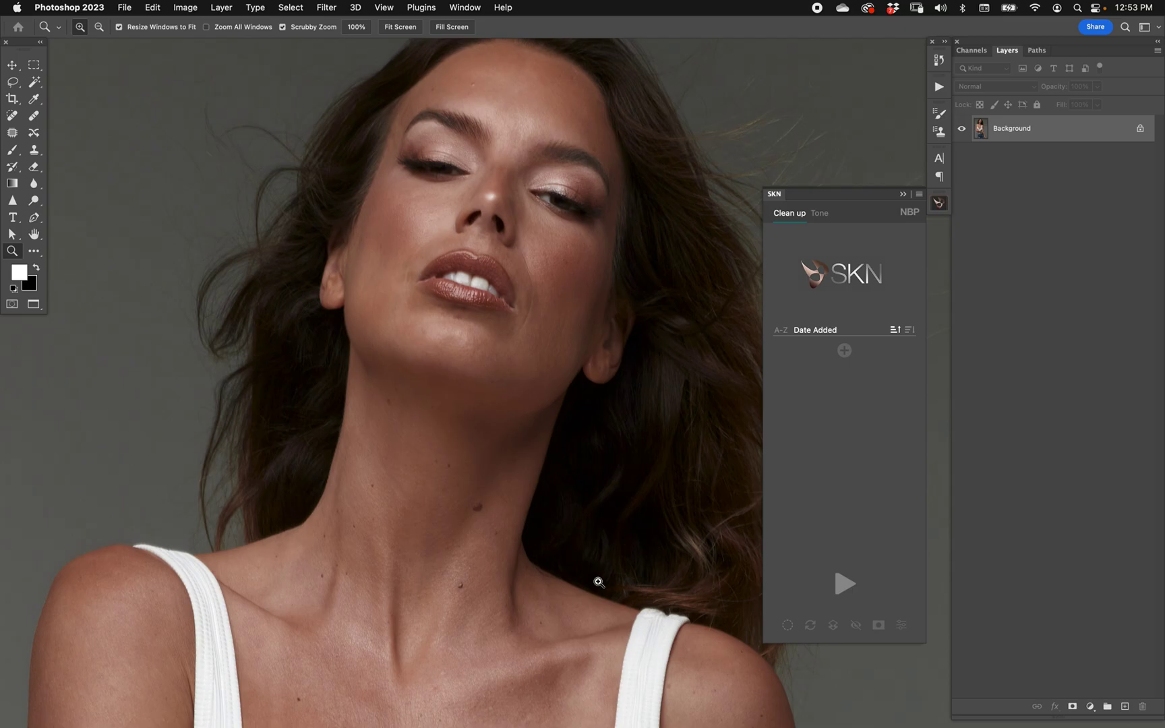
pyautogui.press('super+0')
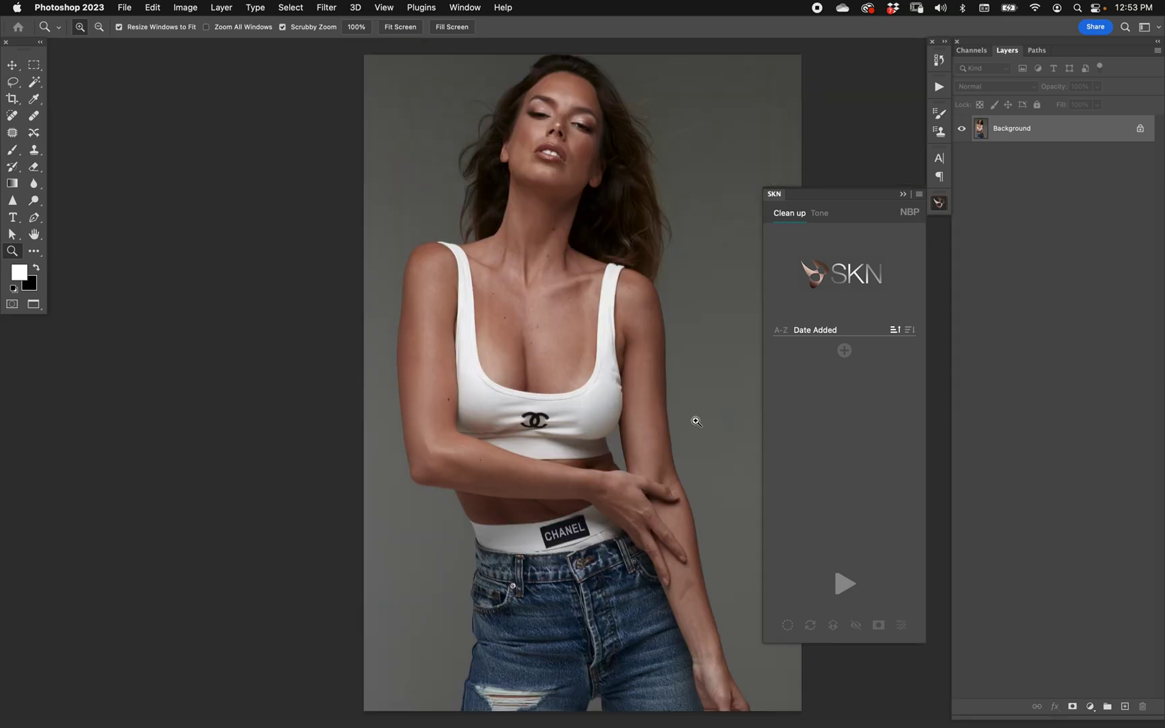
# Run SKN's Clean up on the portrait and compare the face and neck with the SKN Clean Up group hidden and shown.
pyautogui.click(845, 584)
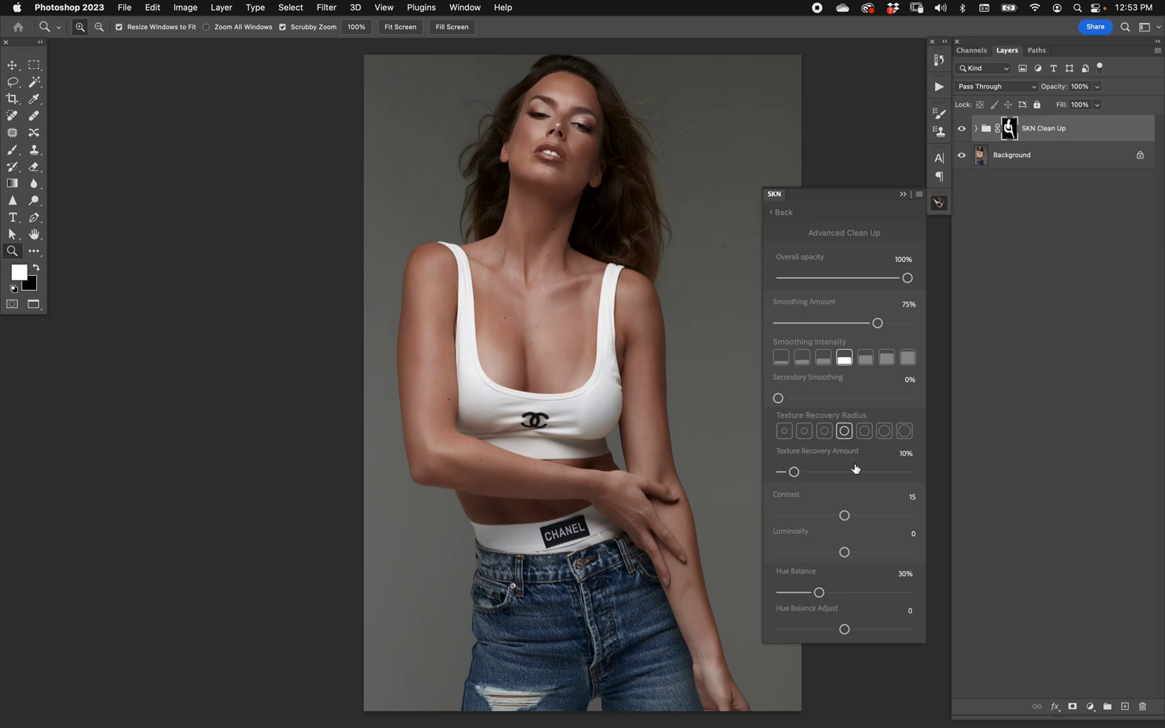
pyautogui.doubleClick(14, 252)
pyautogui.moveTo(566, 219); pyautogui.dragTo(580, 533)
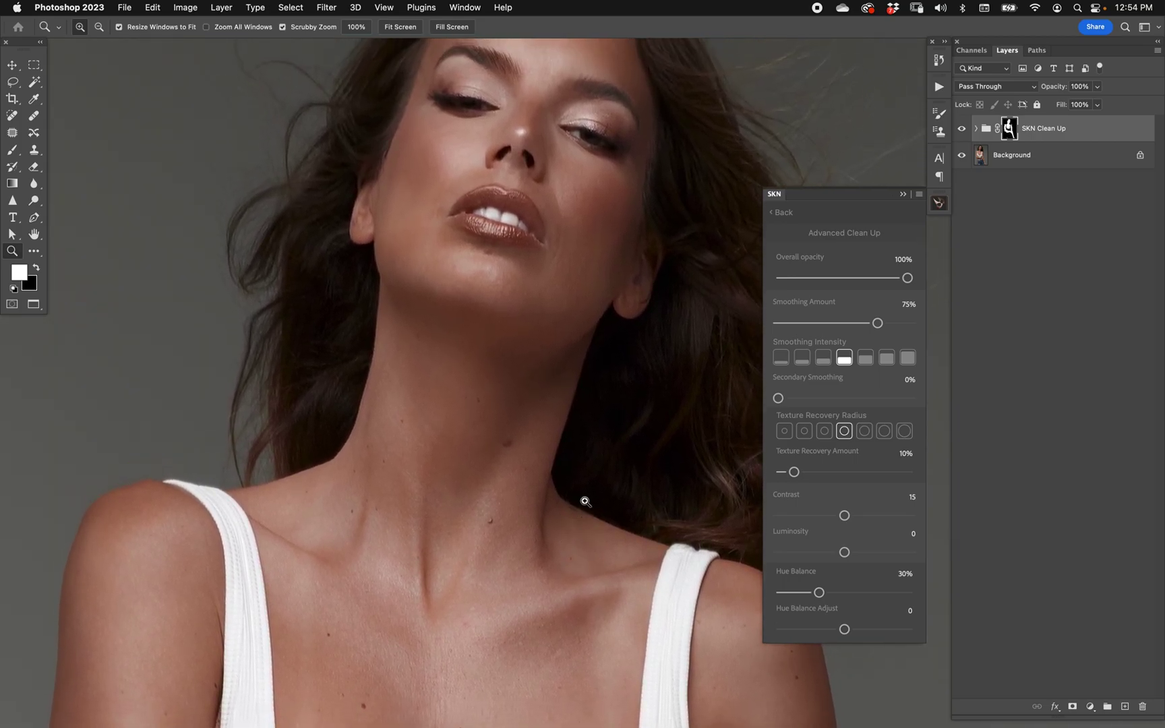
pyautogui.click(961, 129)
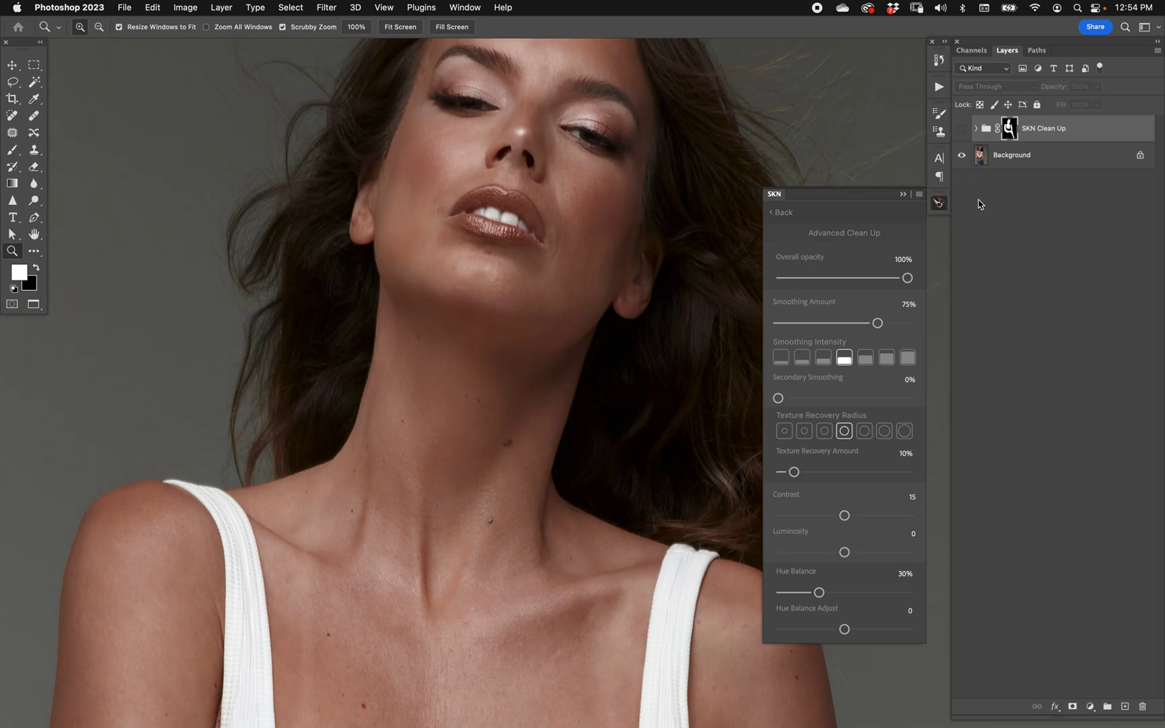
pyautogui.click(962, 129)
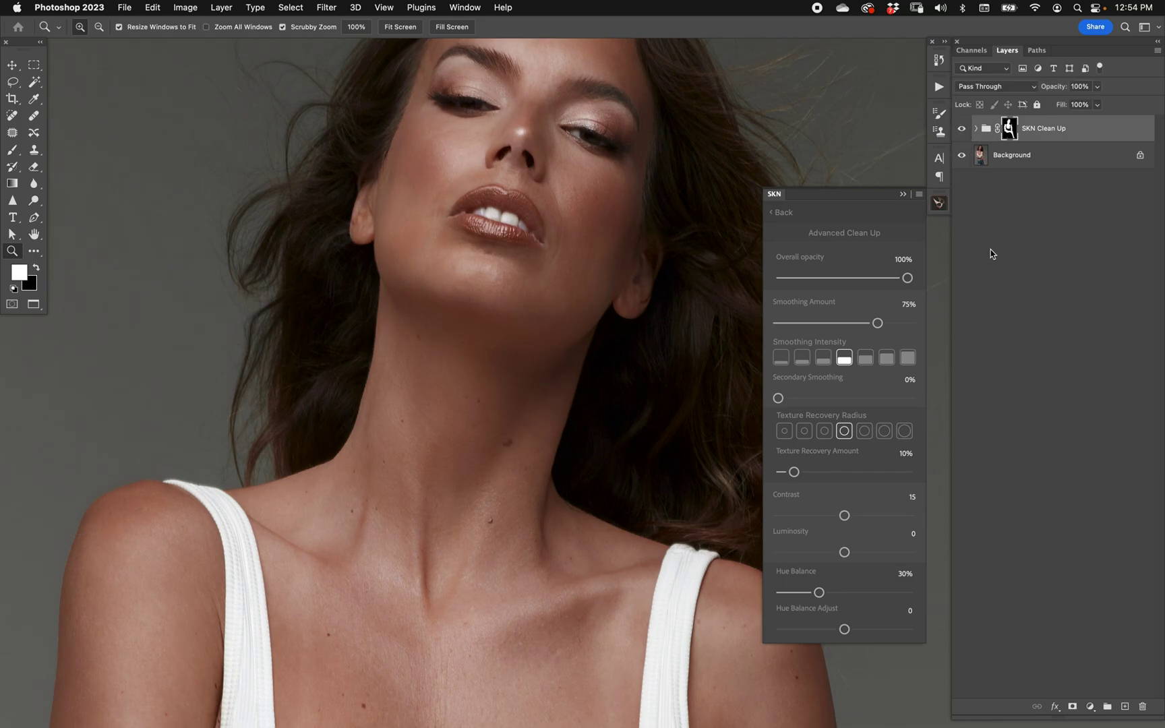
pyautogui.click(962, 129)
pyautogui.click(961, 130)
pyautogui.press('super+0')
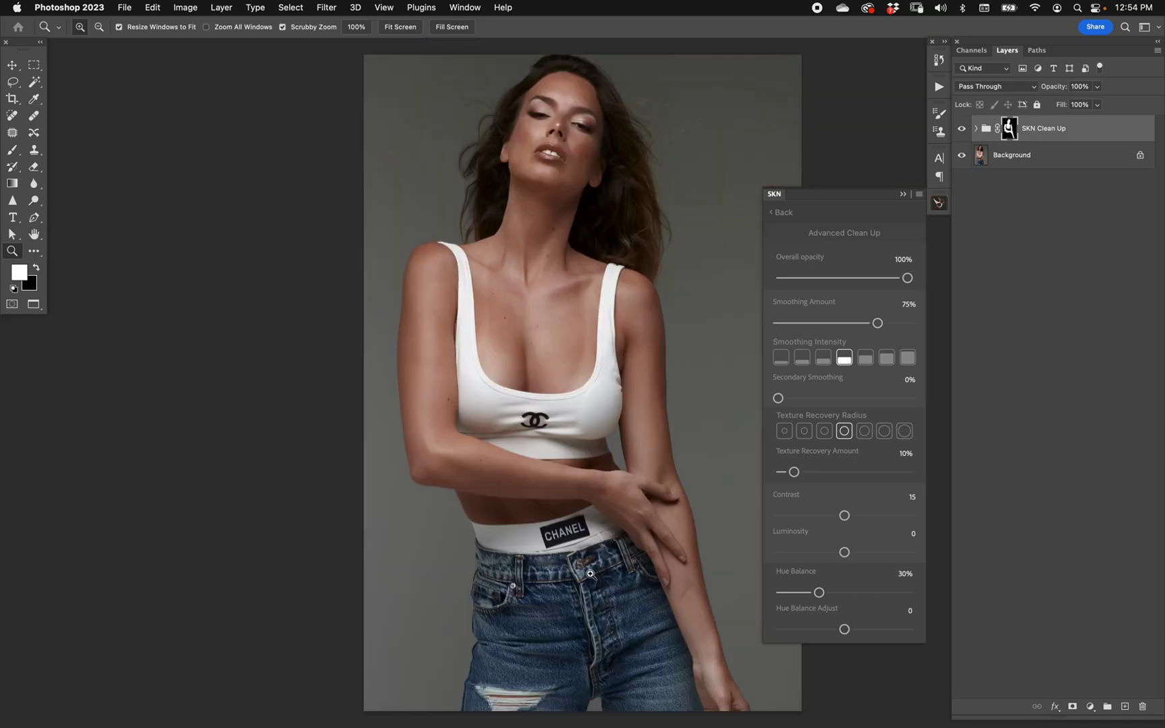
# Inspect the SKN Clean Up group's mask alone on the canvas and look over the advanced Clean Up settings.
pyautogui.moveTo(567, 333); pyautogui.dragTo(489, 338)
pyautogui.press('v')
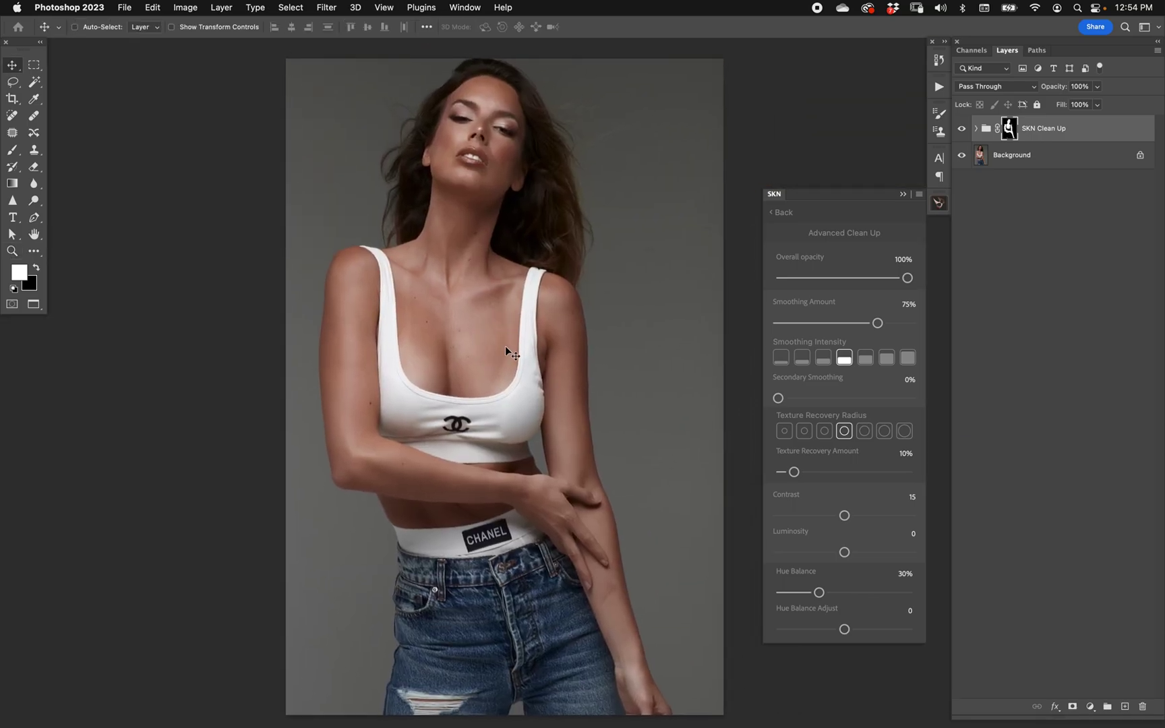
pyautogui.click(797, 211)
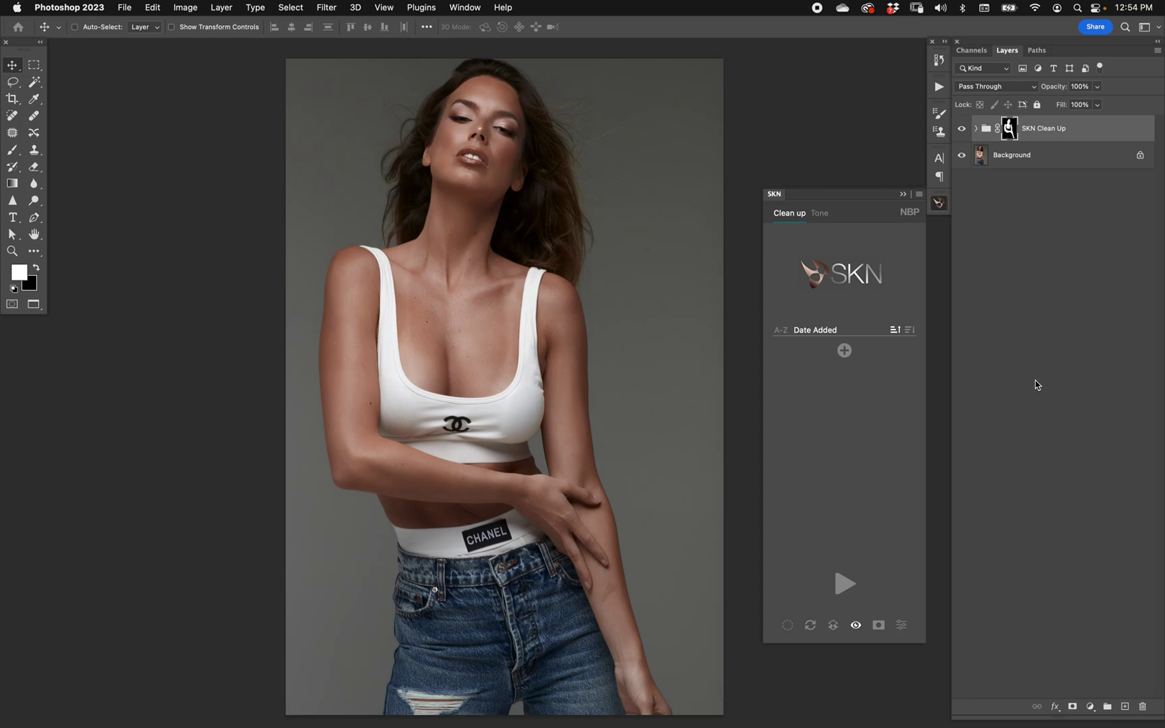
pyautogui.keyDown('alt'); pyautogui.click(1010, 130); pyautogui.keyUp('alt')
pyautogui.keyDown('alt'); pyautogui.click(1010, 131); pyautogui.keyUp('alt')
pyautogui.click(902, 626)
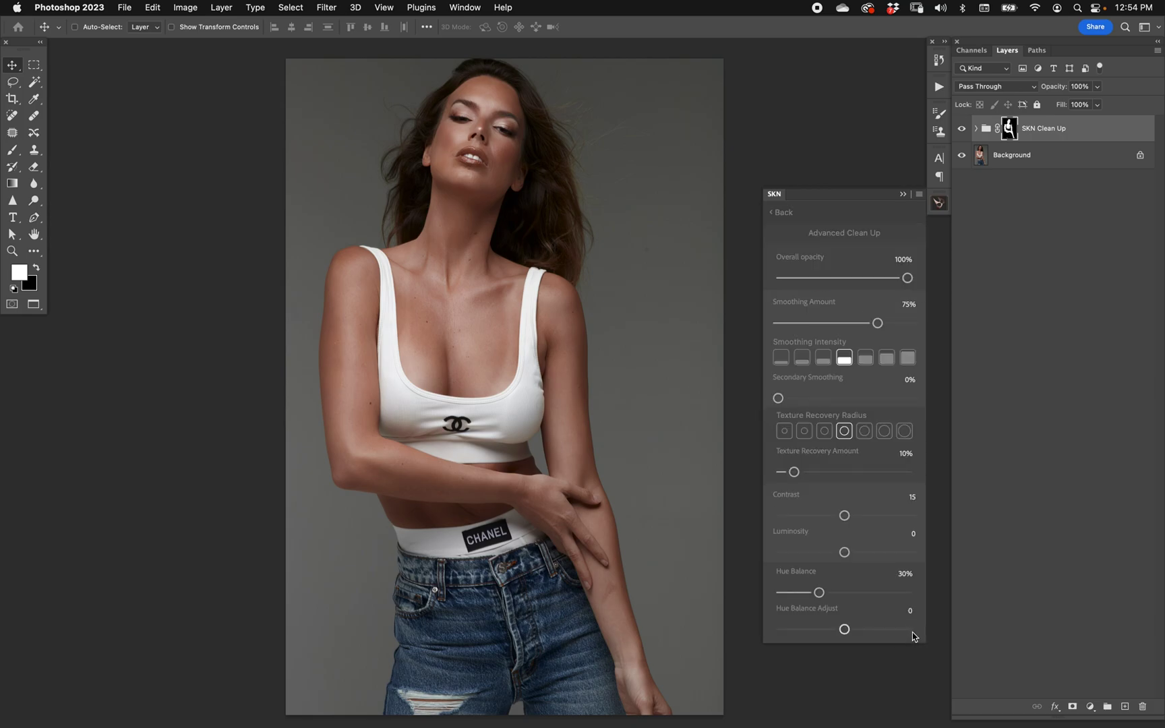
pyautogui.click(789, 213)
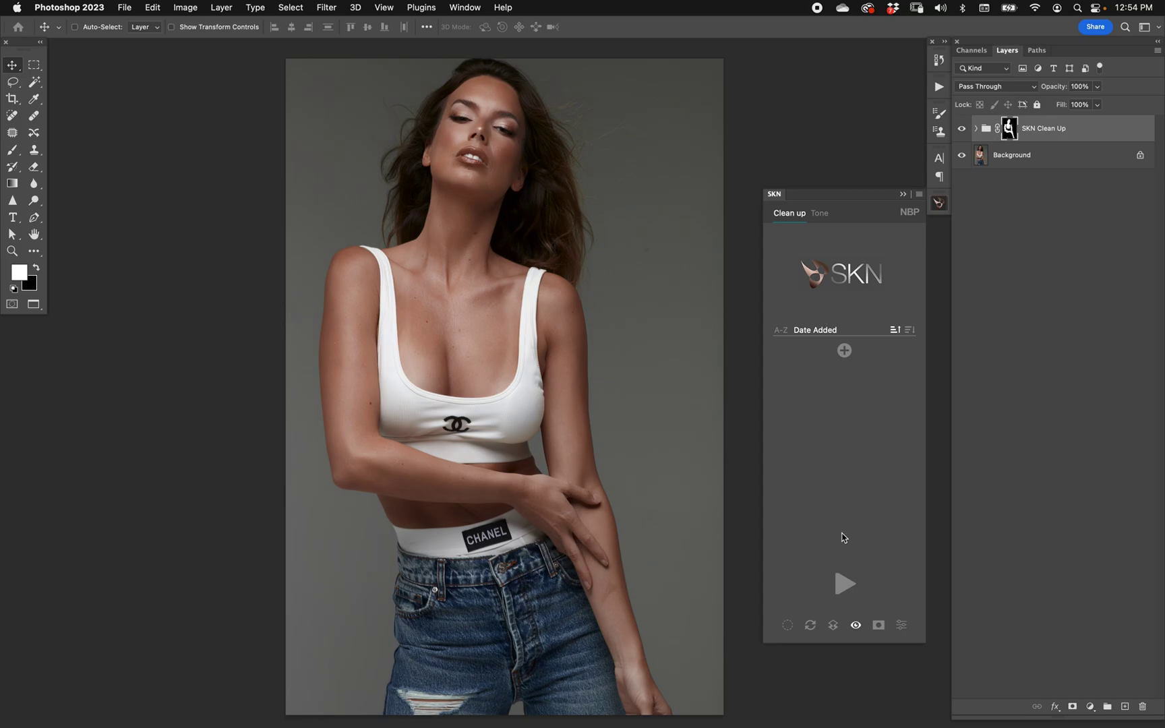
# Display the SKN Clean Up mask through the plugin and examine the stray white areas around the hair and neck.
pyautogui.click(878, 626)
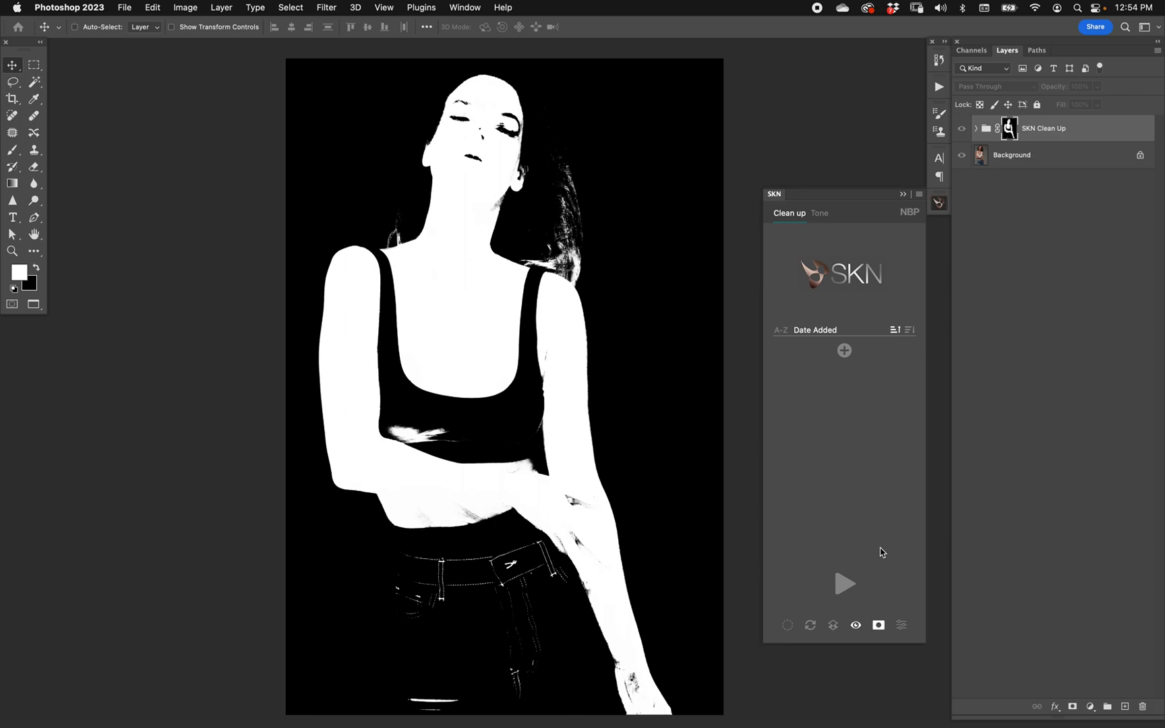
pyautogui.press('z')
pyautogui.moveTo(570, 238); pyautogui.dragTo(621, 284)
pyautogui.scroll(5, 621, 283)
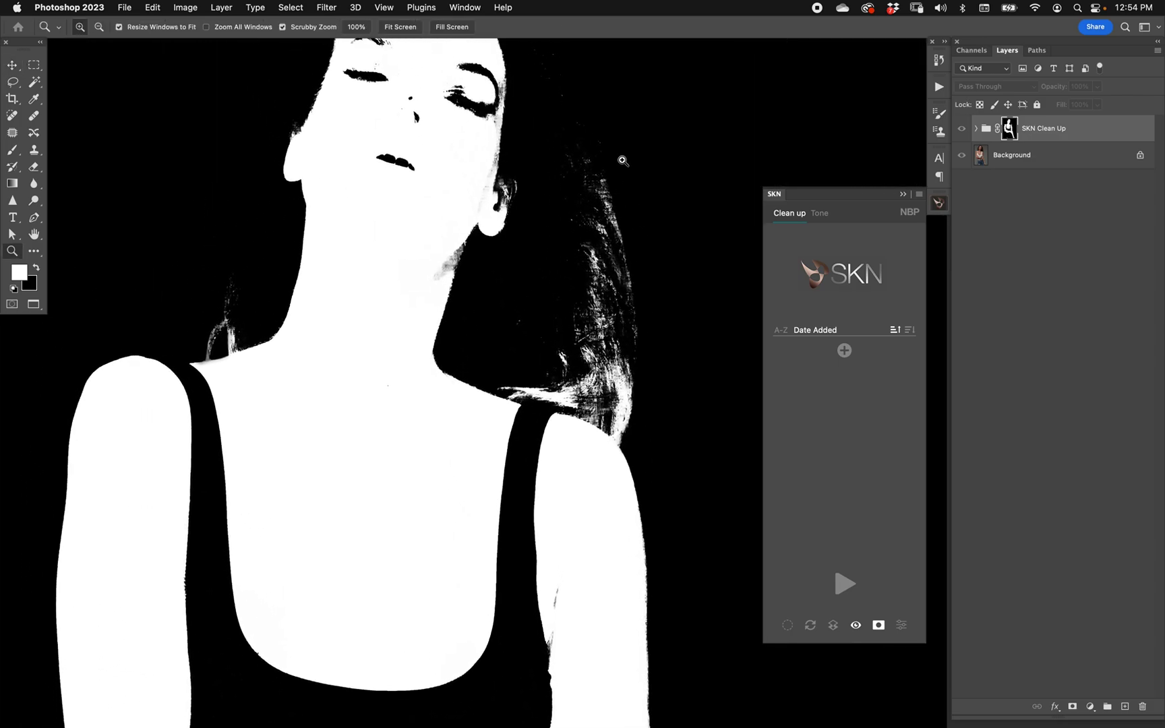
pyautogui.scroll(6, 578, 390)
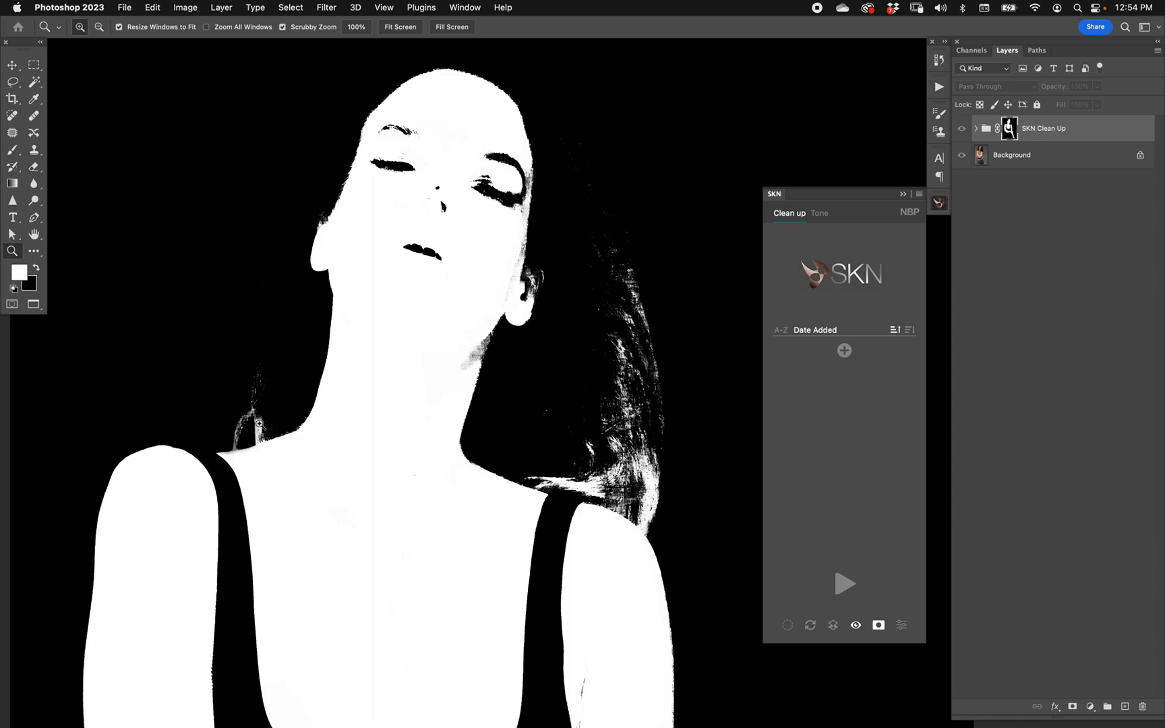
pyautogui.press('v')
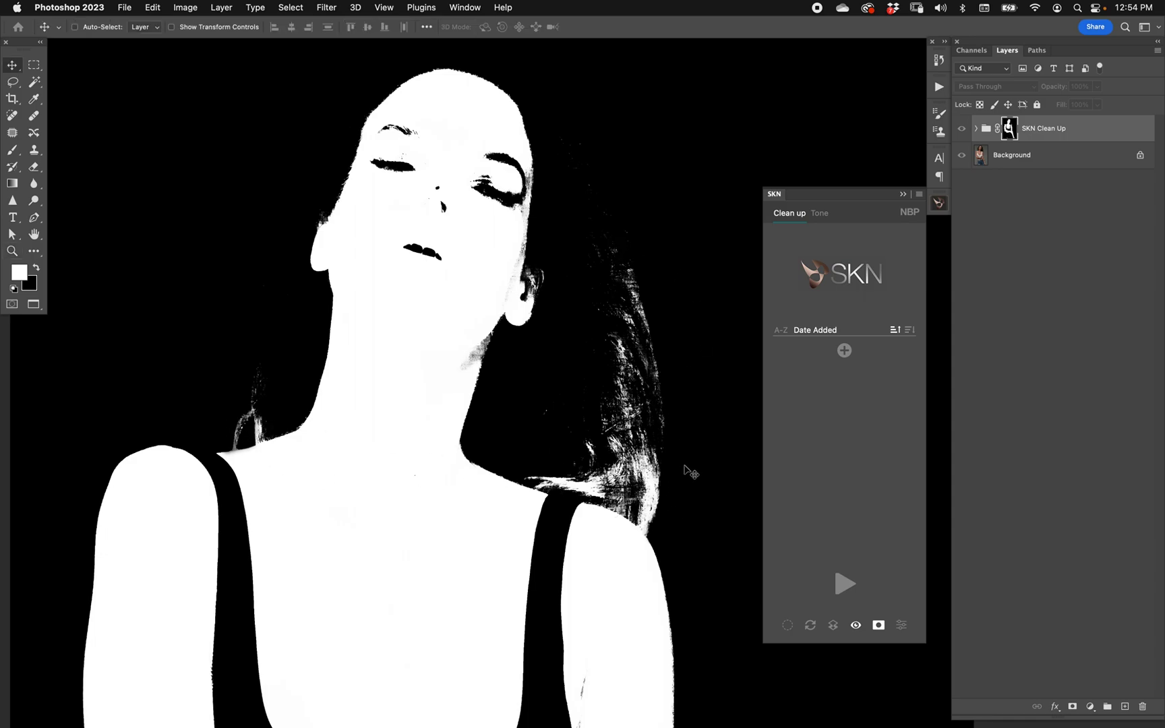
# Brush black over the stray white hair strands above the model's right shoulder in the mask.
pyautogui.press('b')
pyautogui.press('x')
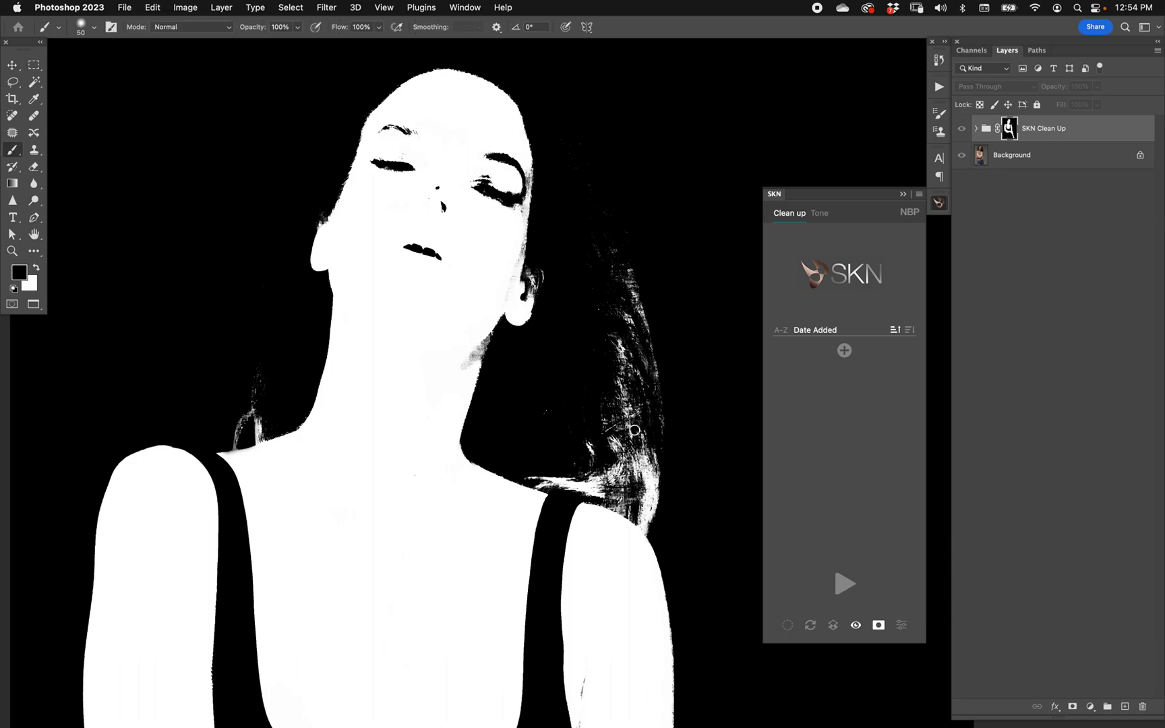
pyautogui.press(']')
pyautogui.press(']')
pyautogui.moveTo(252, 405)
pyautogui.mouseDown()
pyautogui.moveTo(258, 416)
pyautogui.moveTo(225, 443)
pyautogui.moveTo(280, 432)
pyautogui.mouseUp()
pyautogui.press('[')
pyautogui.press('[')
# Paint the white hair area above the model's left shoulder black in the mask, using a larger brush for the main area.
pyautogui.press(']')
pyautogui.press(']')
pyautogui.press(']')
pyautogui.press(']')
pyautogui.moveTo(604, 224)
pyautogui.mouseDown()
pyautogui.moveTo(648, 452)
pyautogui.moveTo(652, 296)
pyautogui.moveTo(604, 356)
pyautogui.moveTo(664, 482)
pyautogui.moveTo(534, 470)
pyautogui.moveTo(625, 499)
pyautogui.moveTo(657, 524)
pyautogui.moveTo(661, 495)
pyautogui.moveTo(616, 428)
pyautogui.moveTo(551, 399)
pyautogui.moveTo(630, 240)
pyautogui.moveTo(634, 302)
pyautogui.moveTo(601, 178)
pyautogui.moveTo(586, 358)
pyautogui.mouseUp()
pyautogui.press('[')
pyautogui.press('[')
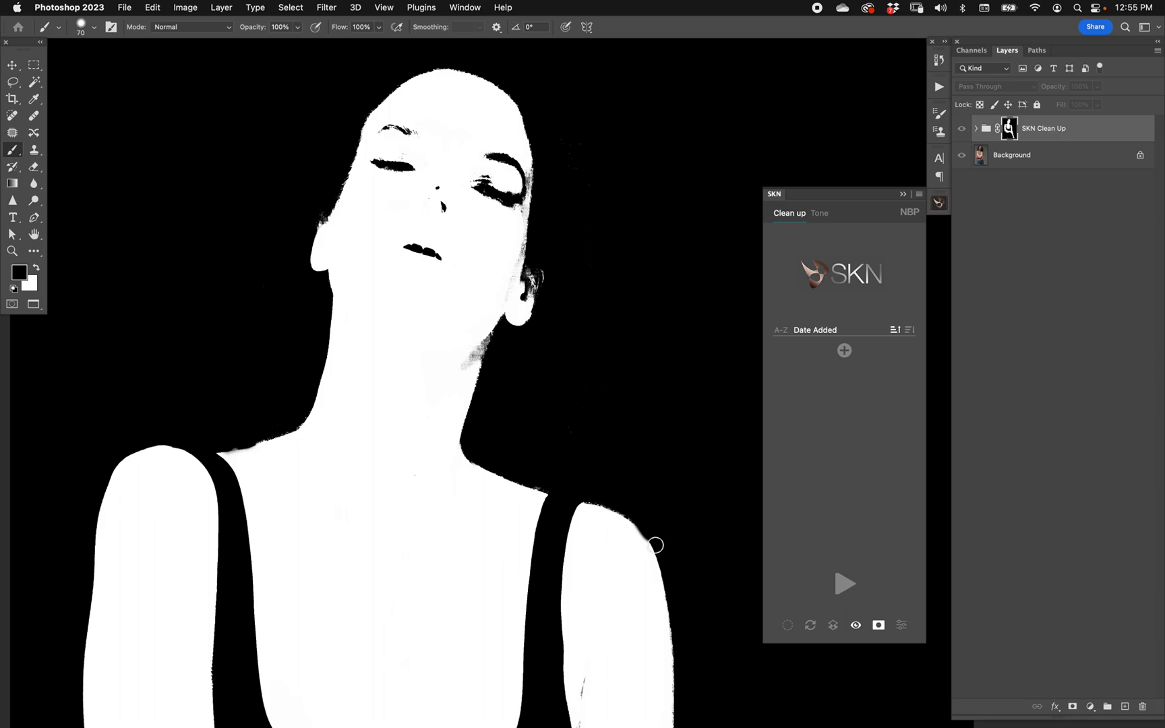
# Paint white over the dark gaps on the model's left upper arm in the mask with a 50 px brush.
pyautogui.scroll(-5, 608, 319)
pyautogui.press('x')
pyautogui.press('[')
pyautogui.moveTo(593, 534); pyautogui.dragTo(573, 537)
pyautogui.press('[')
pyautogui.moveTo(624, 374); pyautogui.dragTo(650, 389)
# Paint black over the white patch on the lower part of the tank top in the mask with a 70 px brush.
pyautogui.scroll(-1, 636, 456)
pyautogui.scroll(-8, 636, 455)
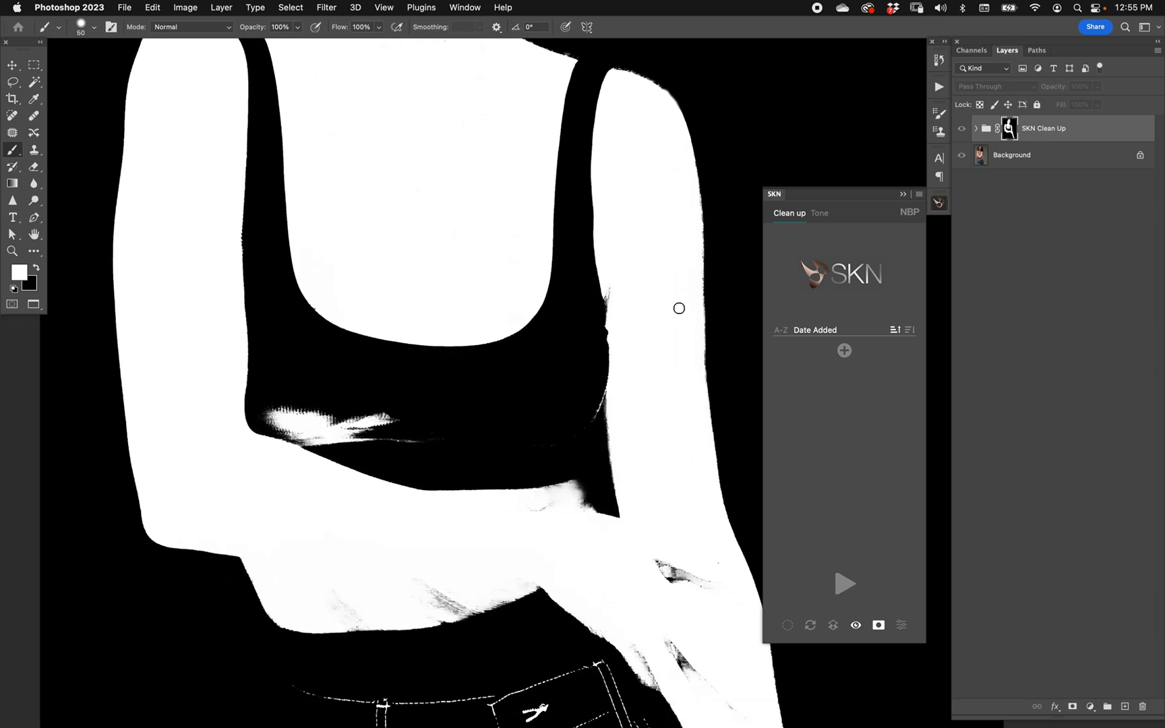
pyautogui.press('x')
pyautogui.press(']')
pyautogui.press(']')
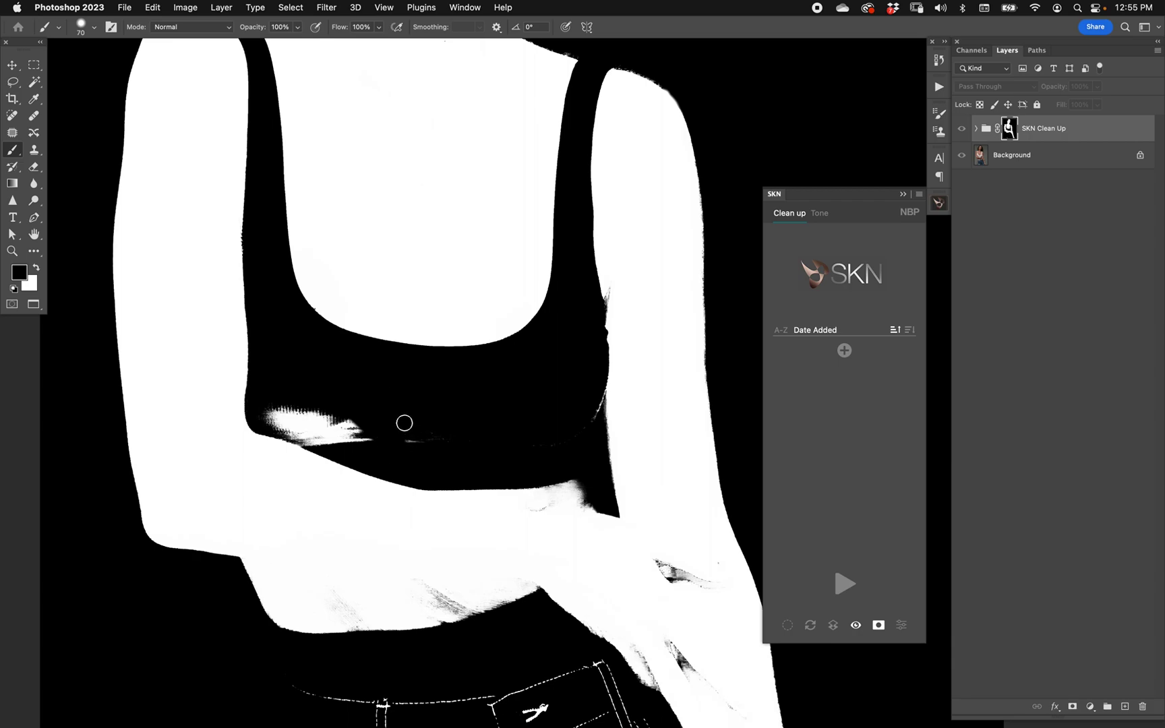
pyautogui.moveTo(280, 417)
pyautogui.mouseDown()
pyautogui.moveTo(314, 420)
pyautogui.moveTo(282, 424)
pyautogui.moveTo(306, 436)
pyautogui.moveTo(255, 415)
pyautogui.moveTo(324, 415)
pyautogui.moveTo(369, 431)
pyautogui.mouseUp()
# Try painting black over the white stitching on the jeans in the mask with a 100 px brush, and undo the stroke.
pyautogui.moveTo(587, 491); pyautogui.dragTo(564, 316)
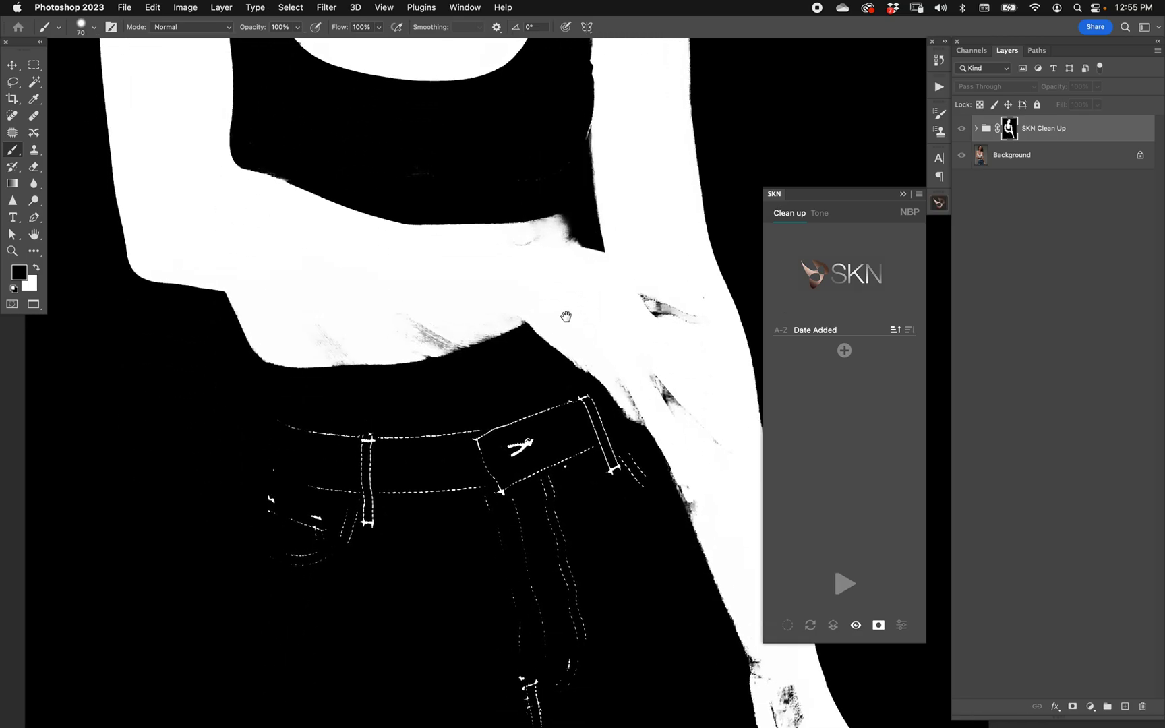
pyautogui.scroll(-3, 564, 385)
pyautogui.press(']')
pyautogui.press(']')
pyautogui.press(']')
pyautogui.moveTo(307, 625); pyautogui.dragTo(390, 629)
pyautogui.press('super+z')
pyautogui.moveTo(584, 434); pyautogui.dragTo(576, 435)
pyautogui.scroll(15, 576, 434)
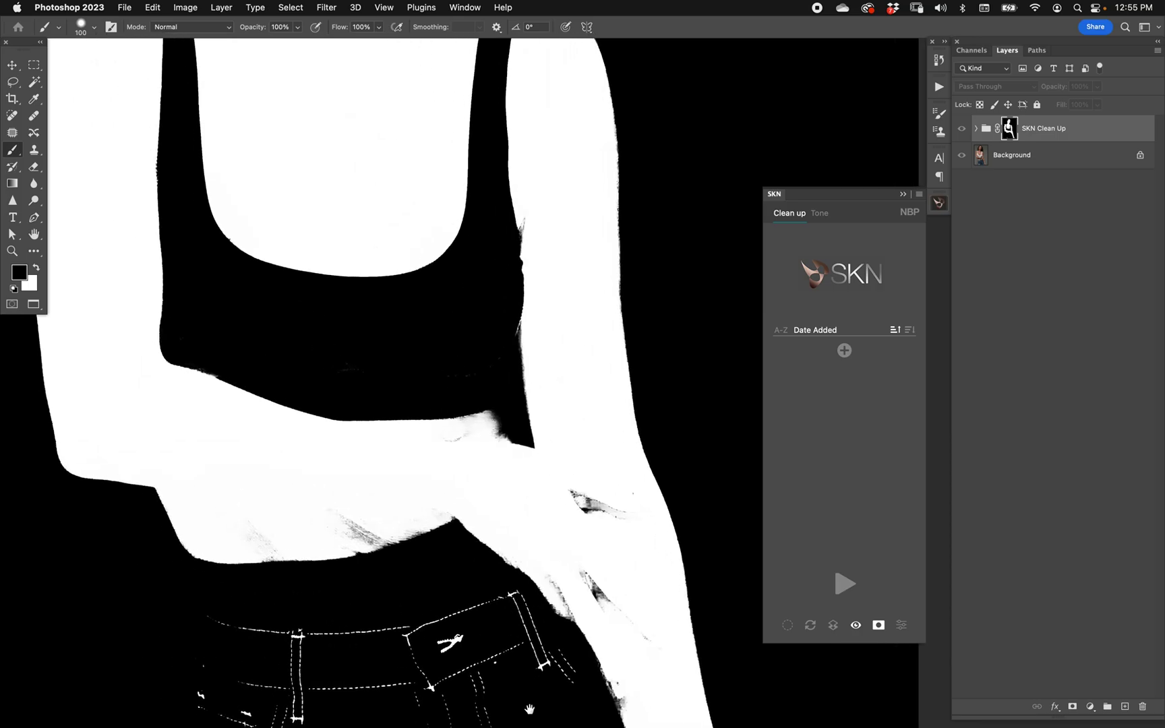
# Turn off the mask display and paint black over the lips on the SKN Clean Up group's mask with a 70 px brush.
pyautogui.click(880, 627)
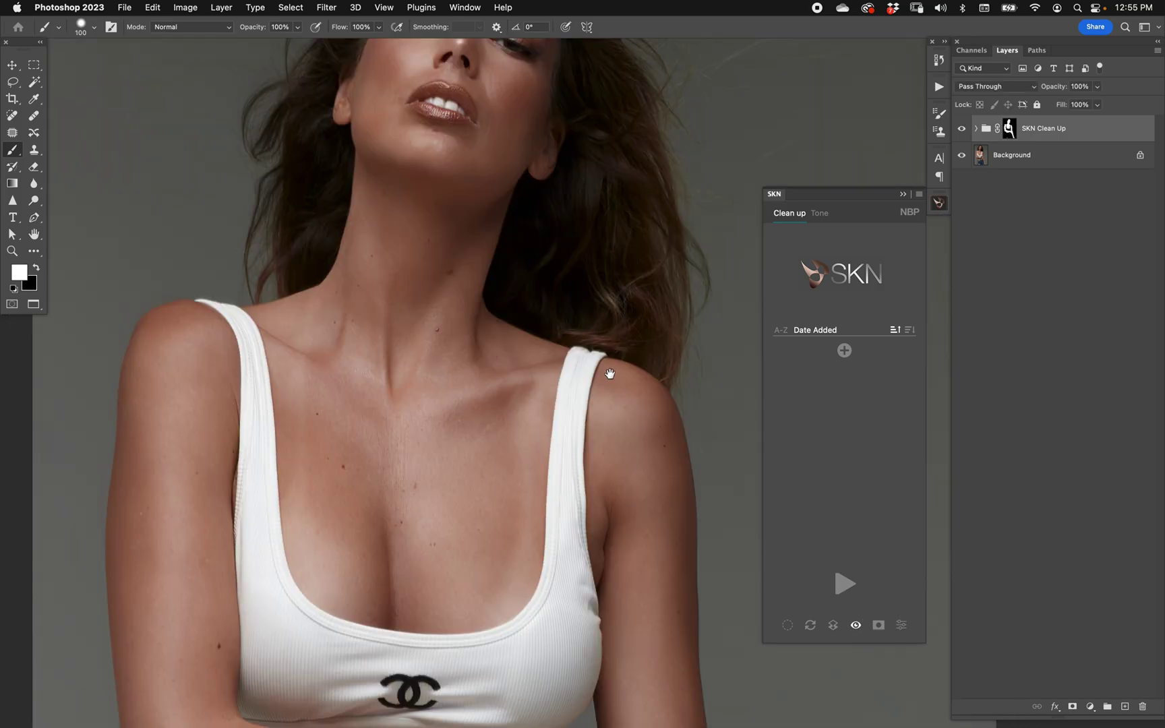
pyautogui.scroll(5, 583, 600)
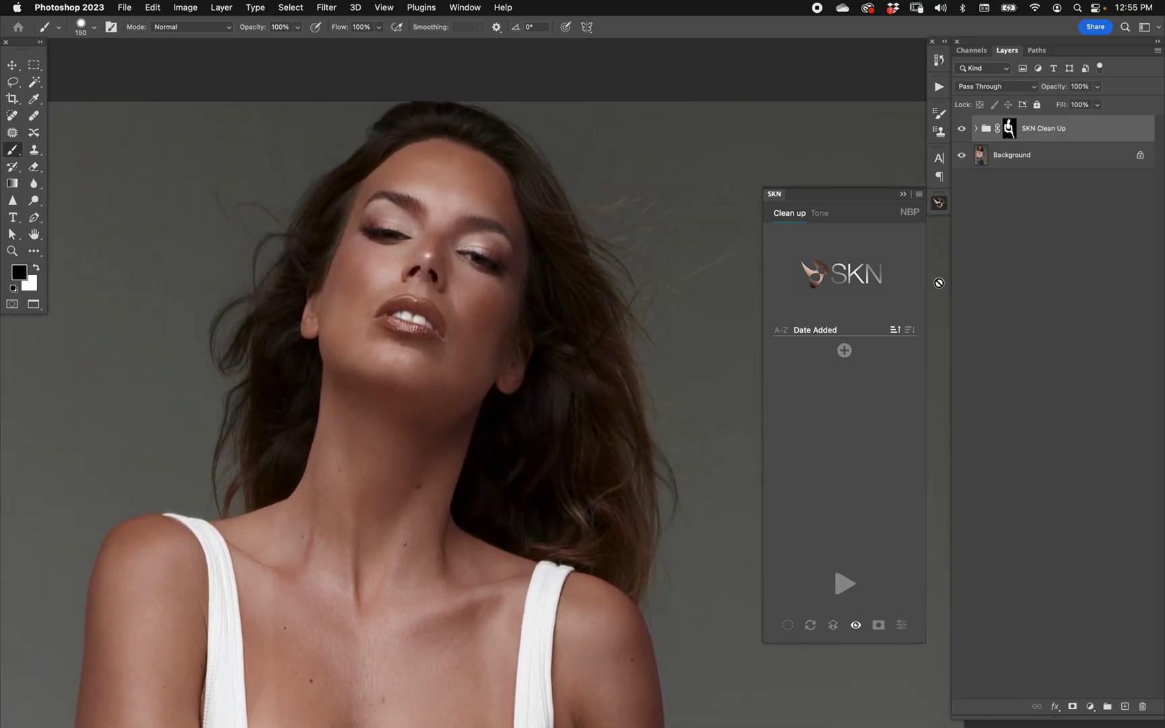
pyautogui.click(1010, 134)
pyautogui.press(']')
pyautogui.press(']')
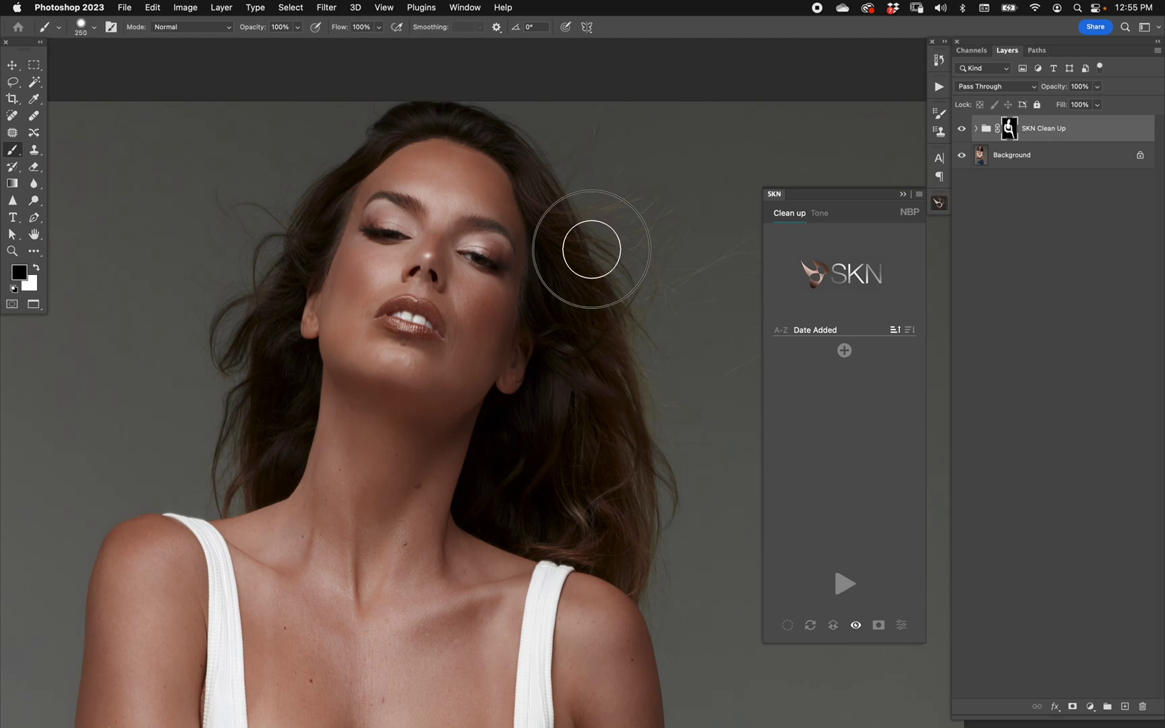
pyautogui.press('[')
pyautogui.press('[')
pyautogui.press('[')
pyautogui.press('[')
pyautogui.press('[')
pyautogui.moveTo(411, 310)
pyautogui.mouseDown()
pyautogui.moveTo(422, 322)
pyautogui.moveTo(412, 326)
pyautogui.moveTo(393, 314)
pyautogui.moveTo(407, 305)
pyautogui.moveTo(413, 321)
pyautogui.moveTo(437, 328)
pyautogui.moveTo(384, 315)
pyautogui.mouseUp()
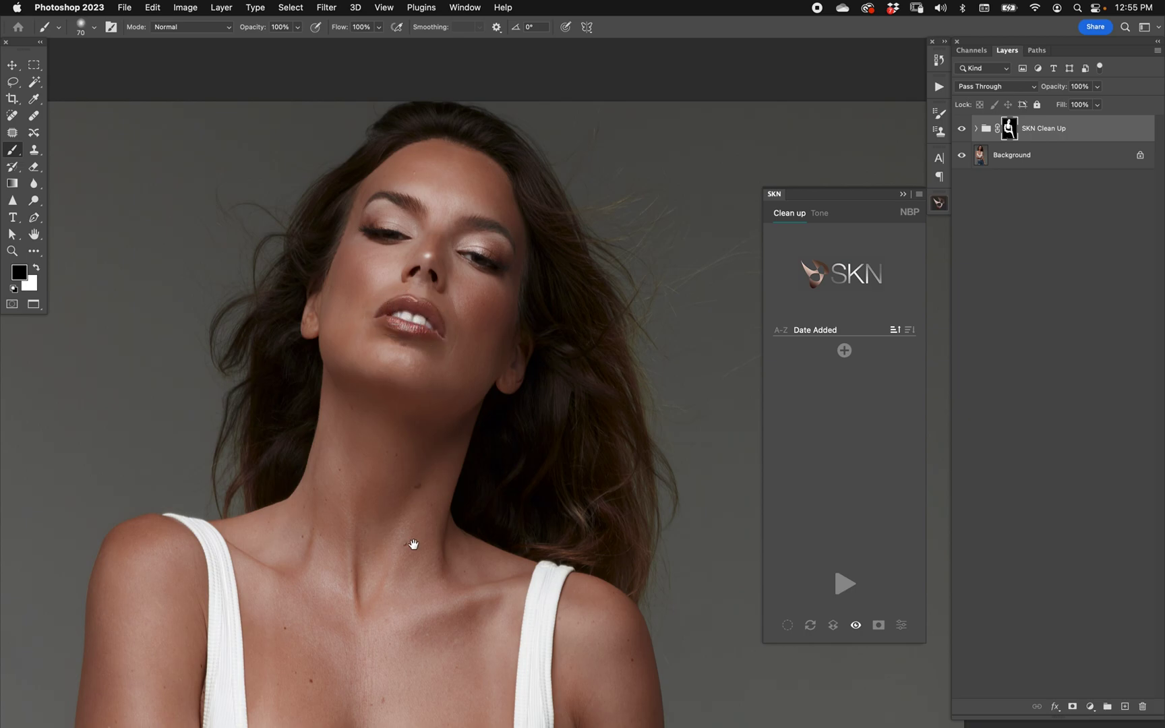
# Compare the shoulder and upper arm skin with the SKN Clean Up group hidden and shown, and check the neckline.
pyautogui.scroll(-3, 482, 450)
pyautogui.press('z')
pyautogui.scroll(5, 252, 513)
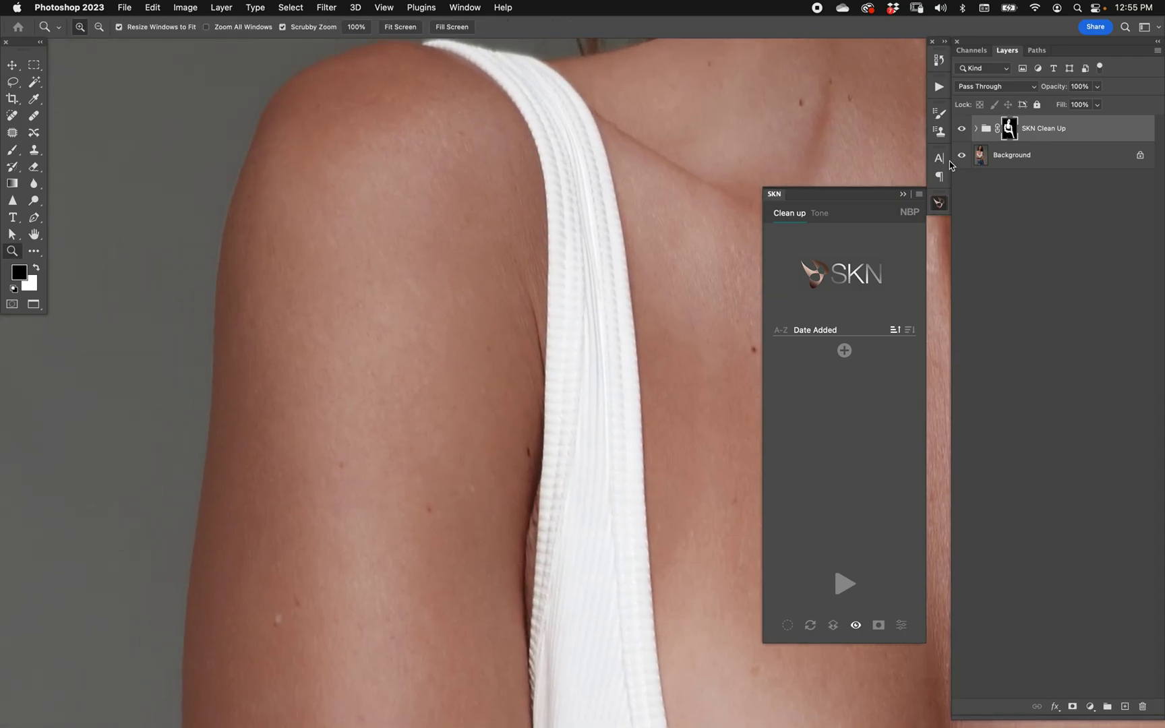
pyautogui.click(962, 130)
pyautogui.click(964, 128)
pyautogui.click(962, 130)
pyautogui.click(960, 130)
pyautogui.moveTo(638, 334); pyautogui.dragTo(455, 505)
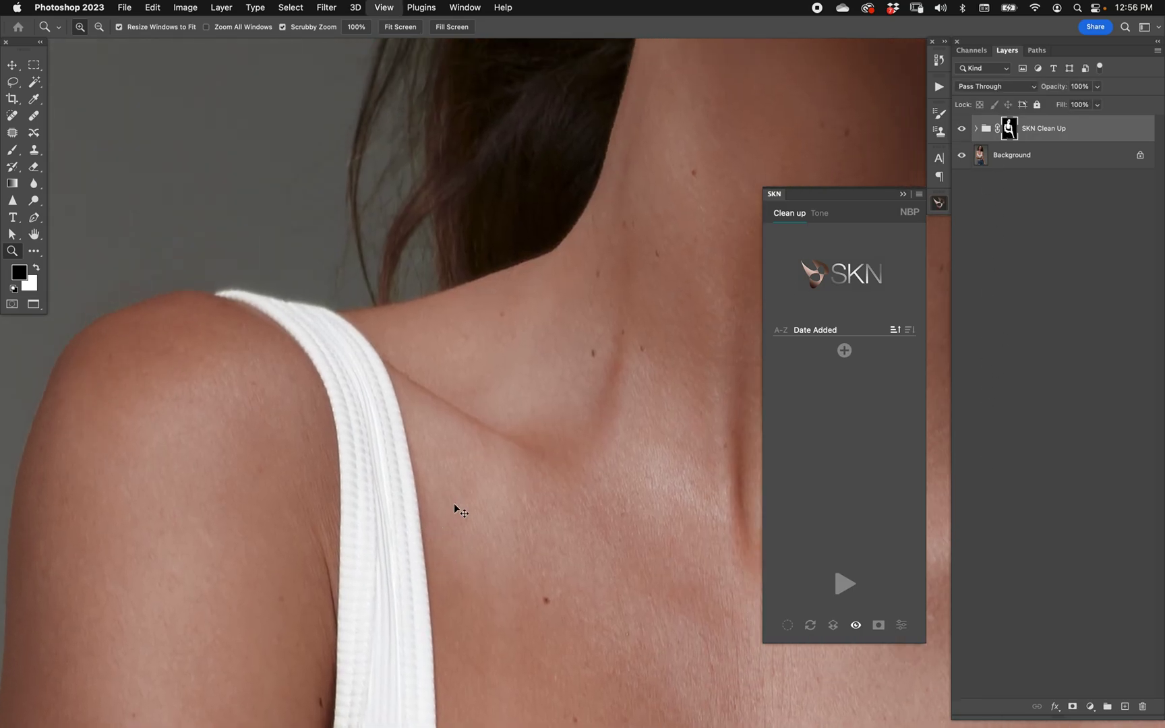
pyautogui.keyDown('alt'); pyautogui.click(455, 506); pyautogui.keyUp('alt')
pyautogui.keyDown('alt'); pyautogui.click(448, 446); pyautogui.keyUp('alt')
pyautogui.press('super+0')
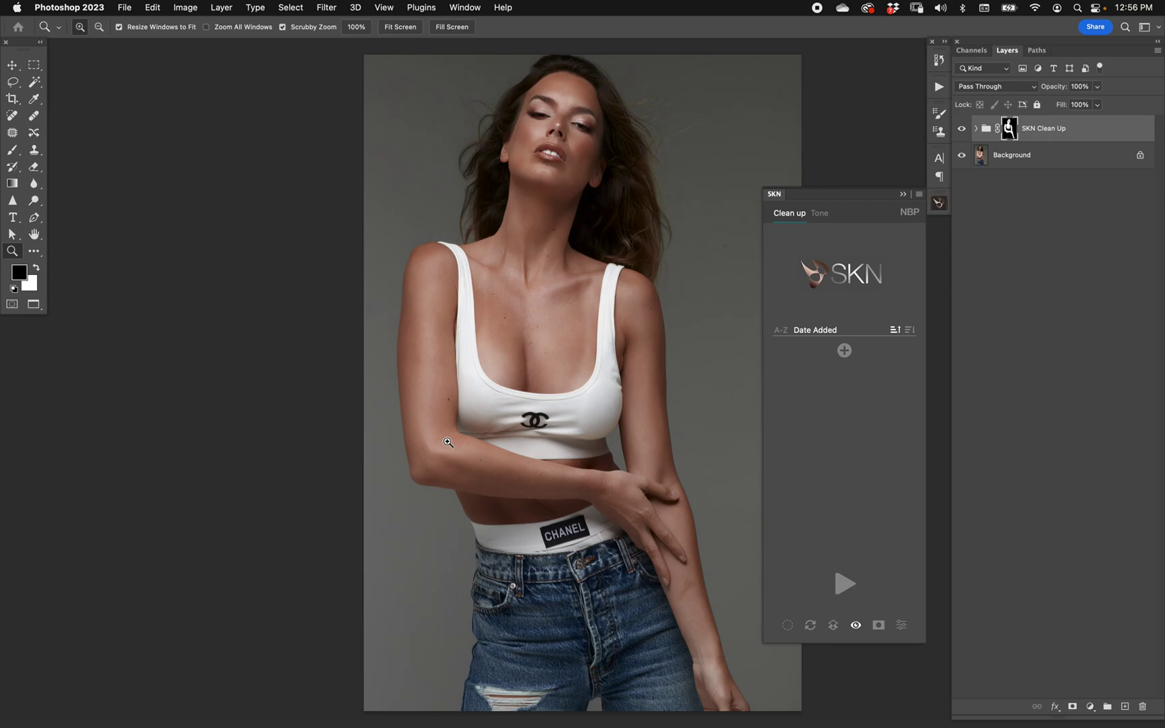
# Open the advanced Clean Up settings and set Smoothing Intensity to its lowest level while viewing the face up close.
pyautogui.click(552, 139)
pyautogui.moveTo(580, 256); pyautogui.dragTo(593, 366)
pyautogui.click(600, 366)
pyautogui.click(608, 366)
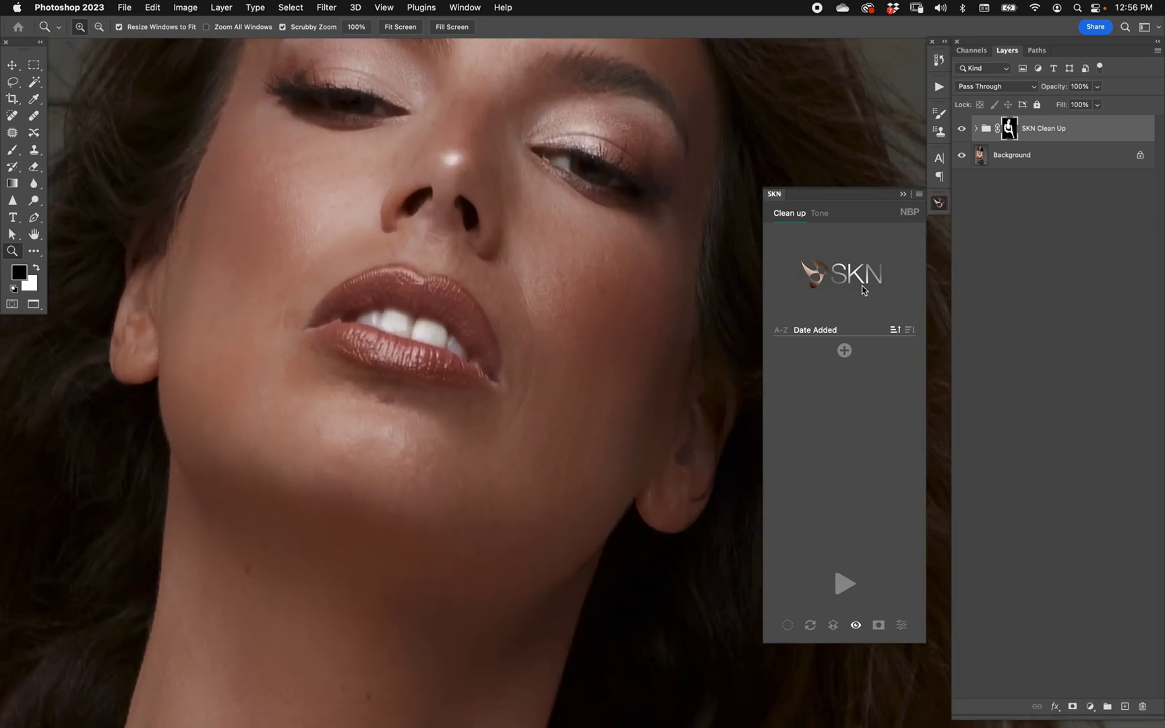
pyautogui.click(901, 625)
pyautogui.moveTo(597, 297); pyautogui.dragTo(579, 338)
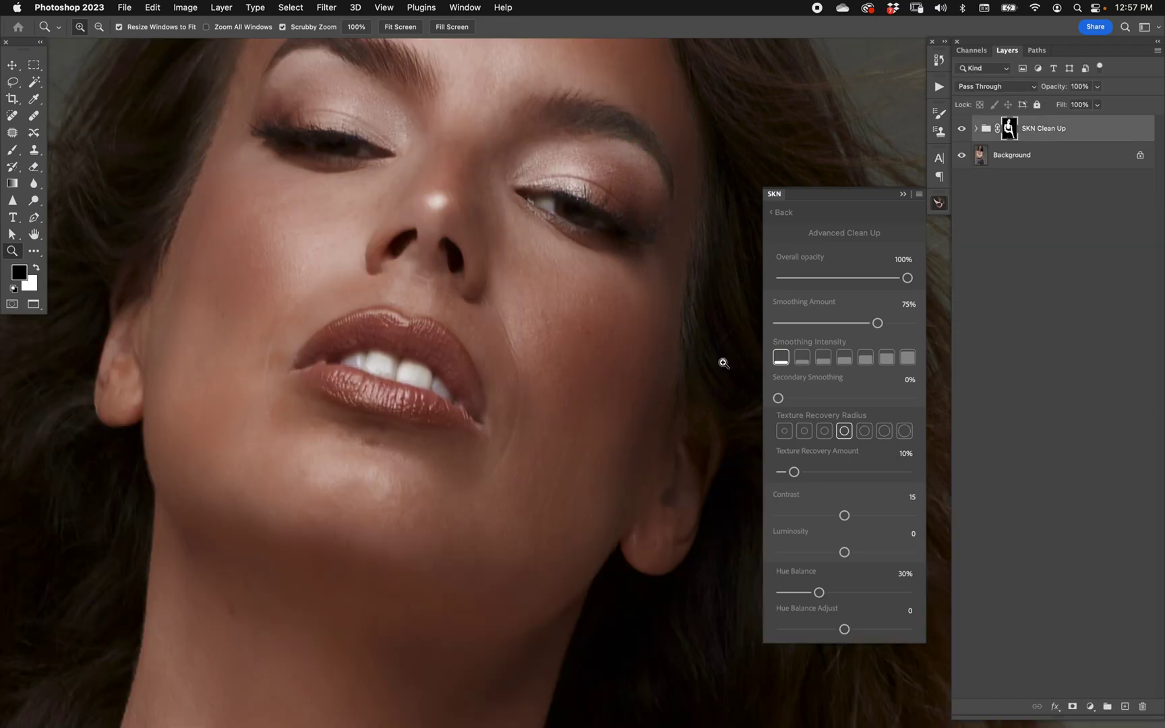
# Try the highest Smoothing Intensity level on the face and upper body, and return it to the lowest level.
pyautogui.click(908, 358)
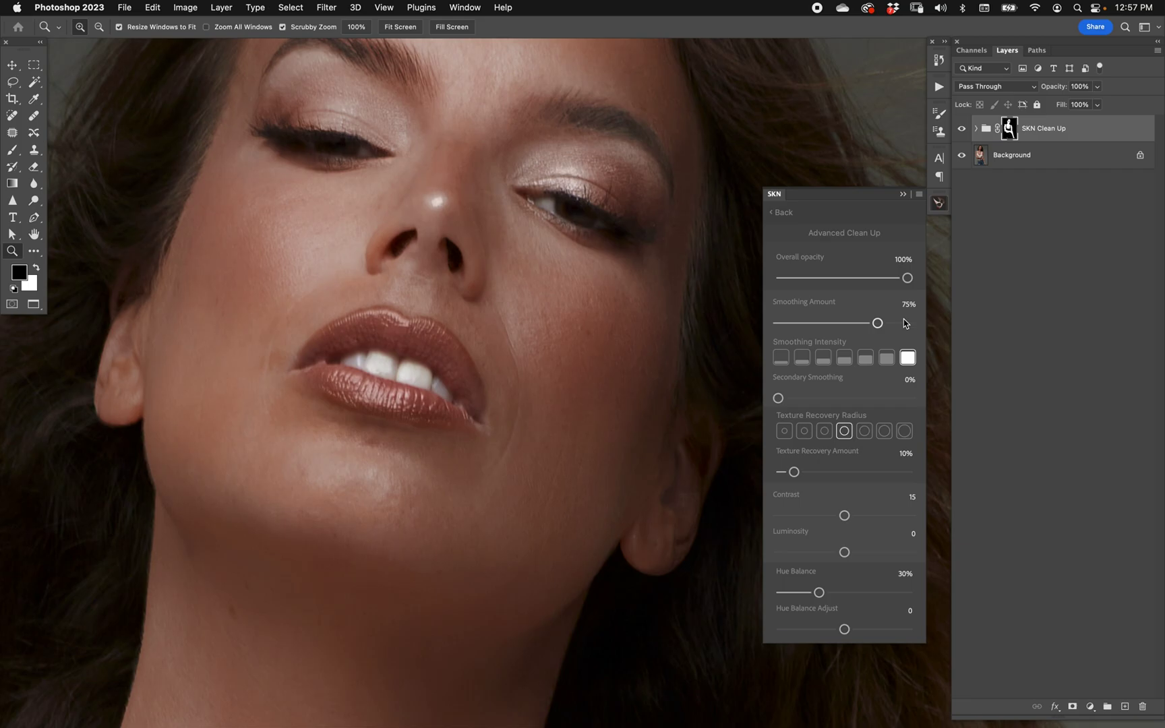
pyautogui.press('super+minus')
pyautogui.scroll(-10, 416, 349)
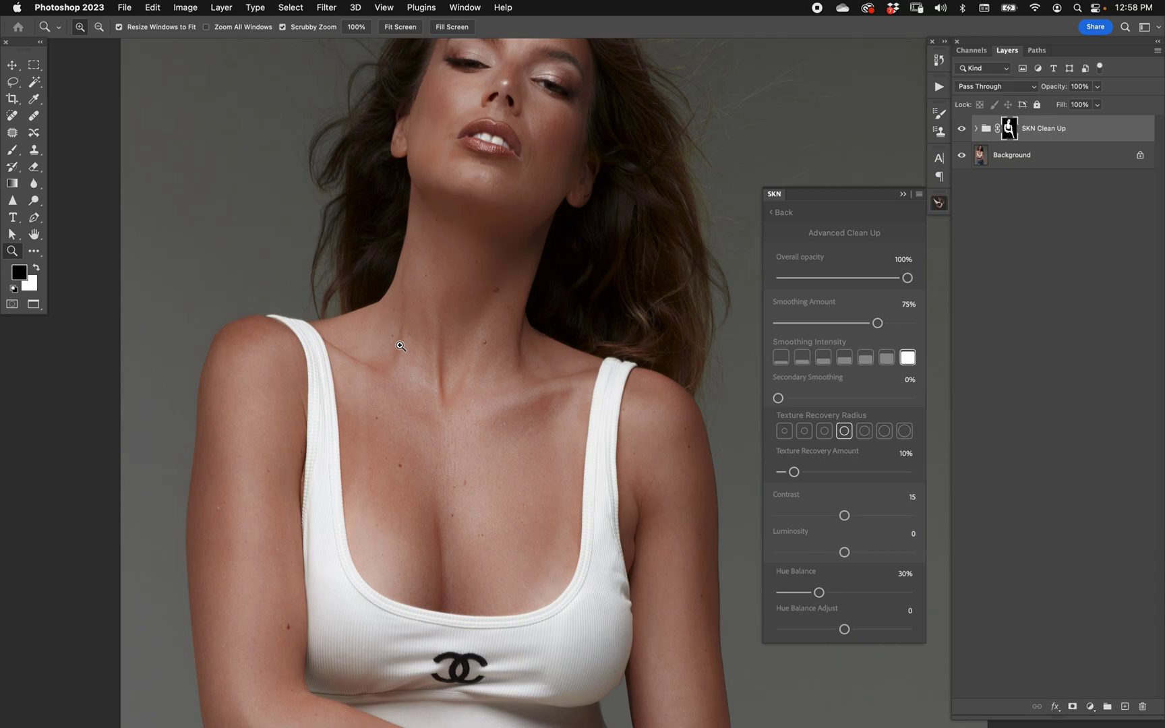
pyautogui.scroll(5, 552, 385)
pyautogui.click(909, 358)
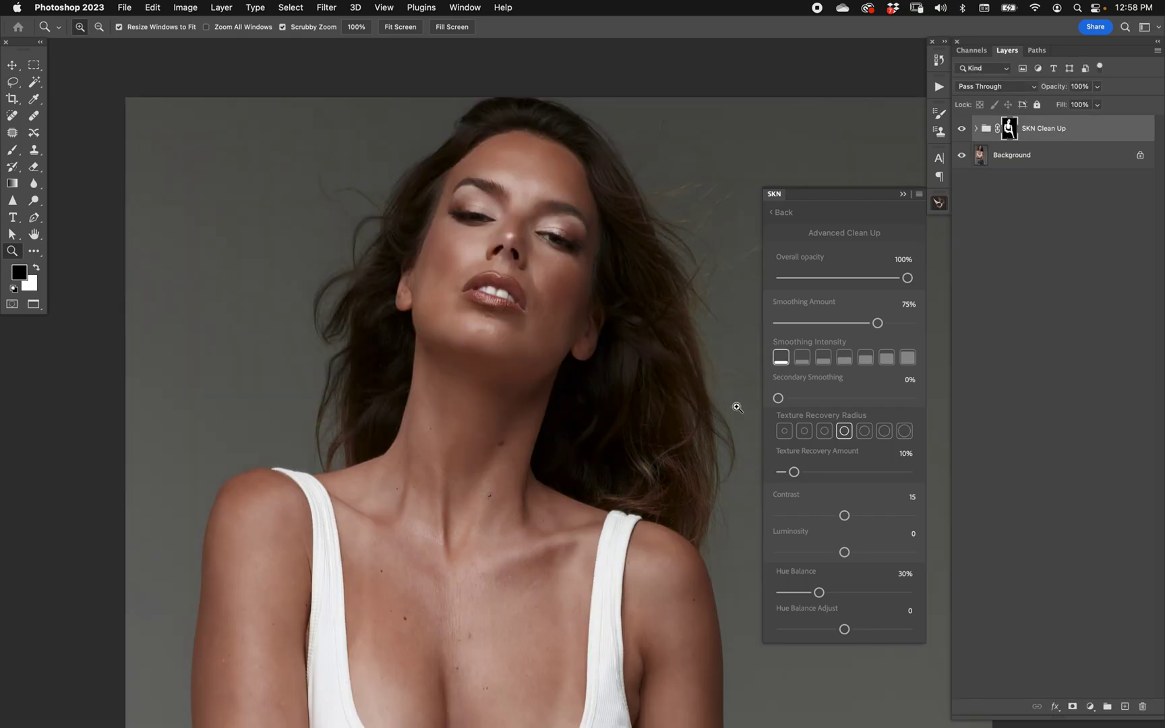
# Set the Smoothing Intensity to the fourth level and check the face and neck skin.
pyautogui.click(844, 358)
pyautogui.moveTo(507, 346); pyautogui.dragTo(500, 432)
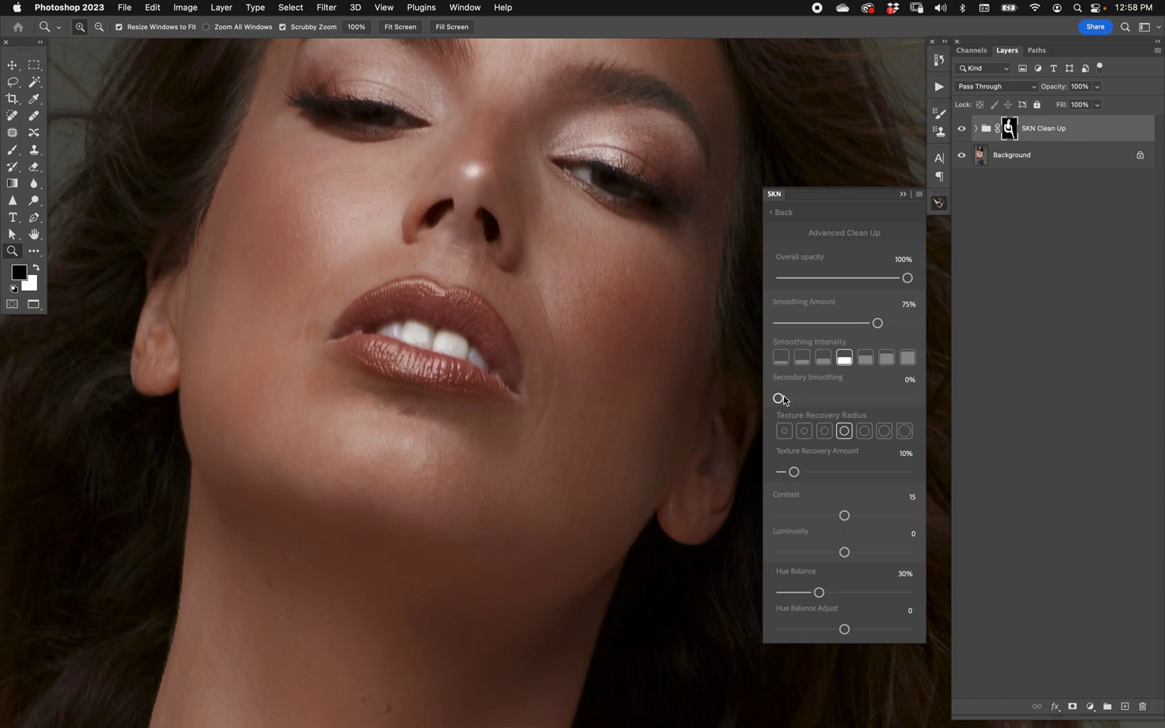
pyautogui.press('super+0')
pyautogui.click(520, 457)
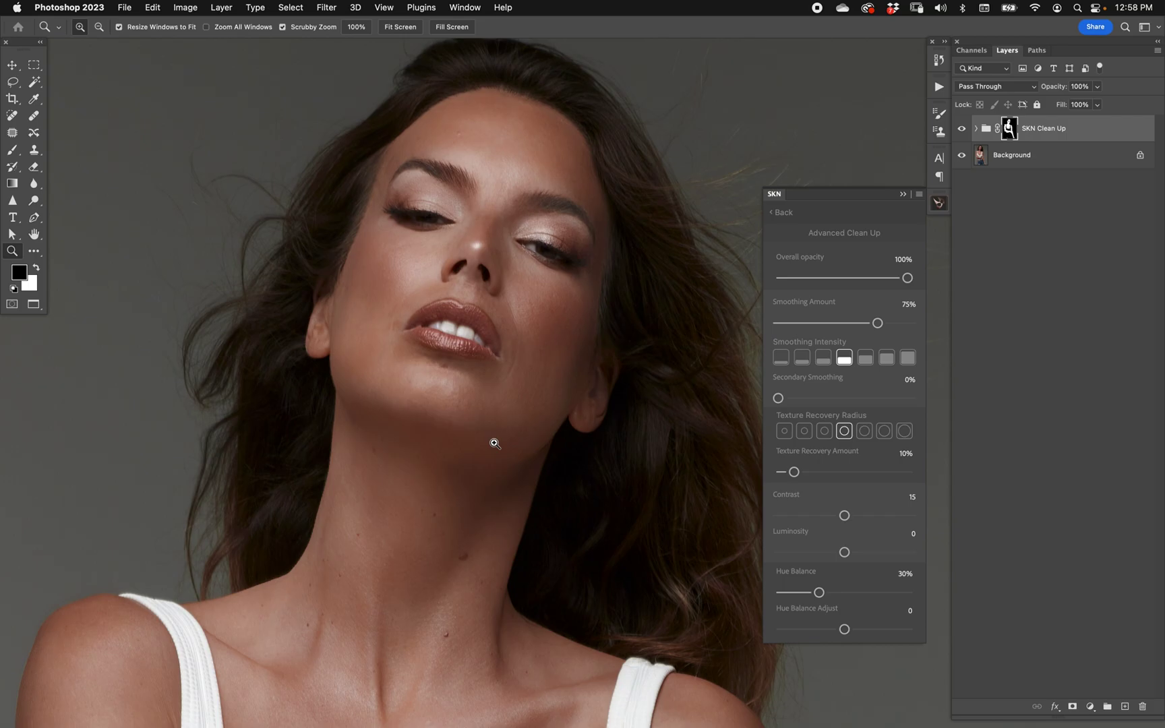
# Try Secondary Smoothing at 100% and lower it to 8%.
pyautogui.moveTo(778, 398); pyautogui.dragTo(818, 401)
pyautogui.moveTo(515, 481); pyautogui.dragTo(632, 294)
pyautogui.moveTo(816, 397); pyautogui.dragTo(937, 396)
pyautogui.moveTo(663, 416); pyautogui.dragTo(762, 432)
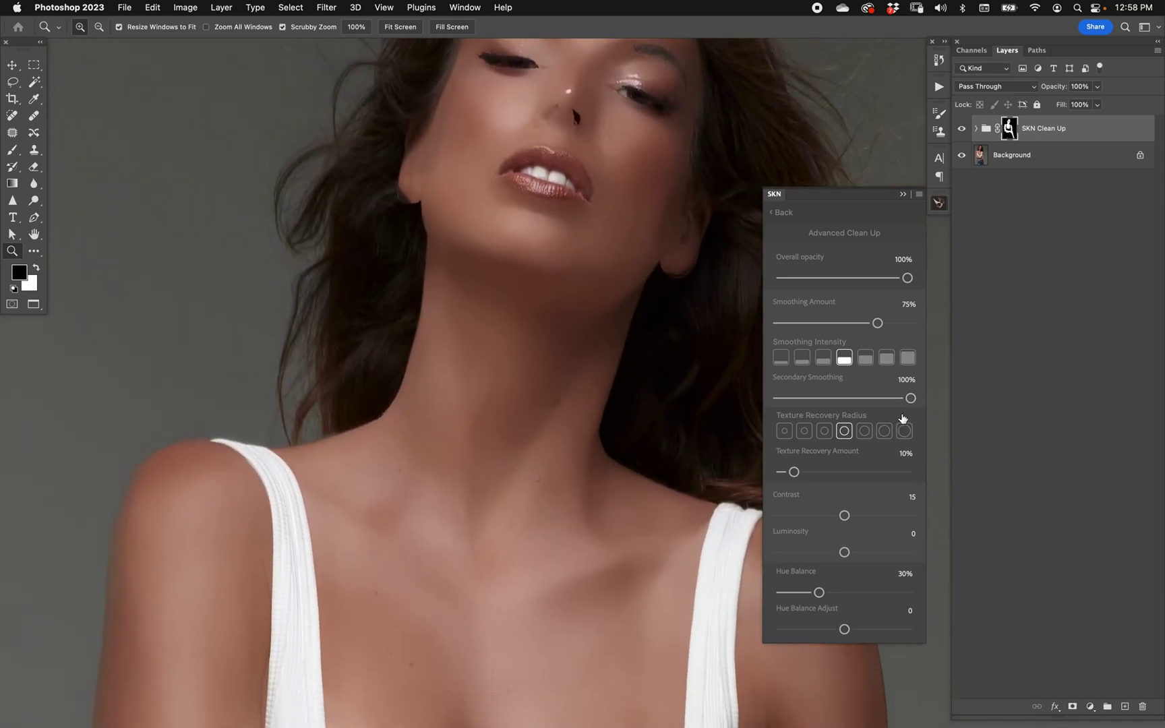
pyautogui.moveTo(910, 398); pyautogui.dragTo(791, 400)
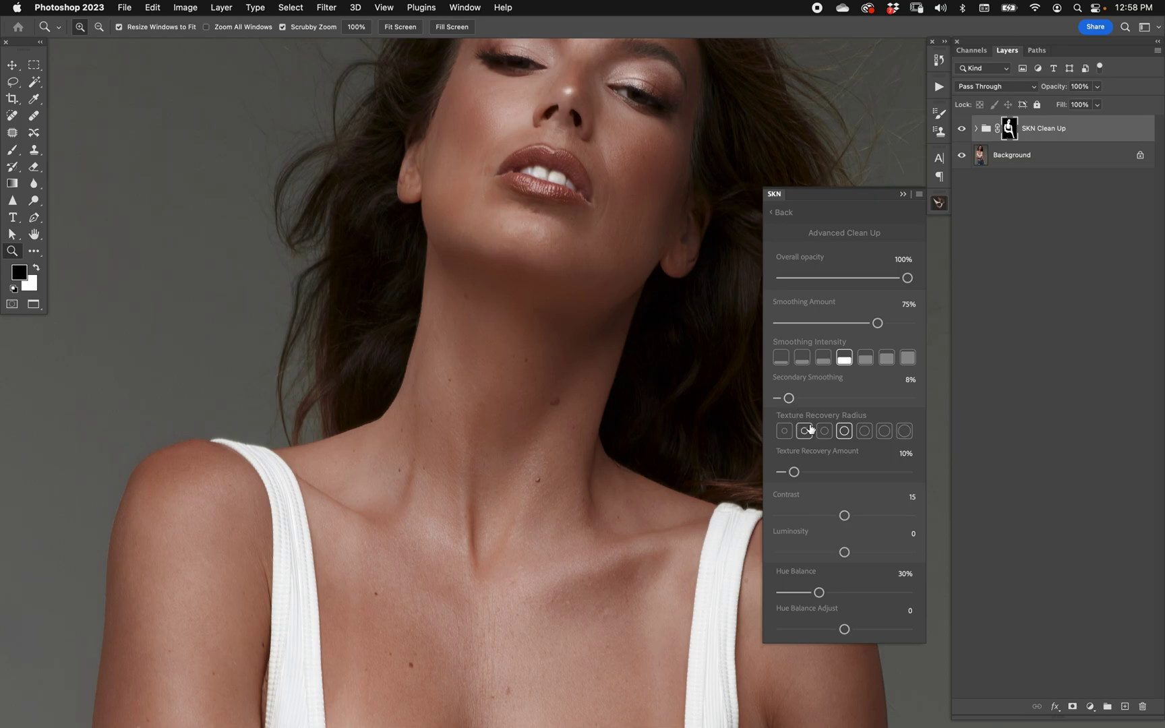
# Raise the Texture Recovery Amount to 58% and on to 76% for the facial skin.
pyautogui.click(554, 236)
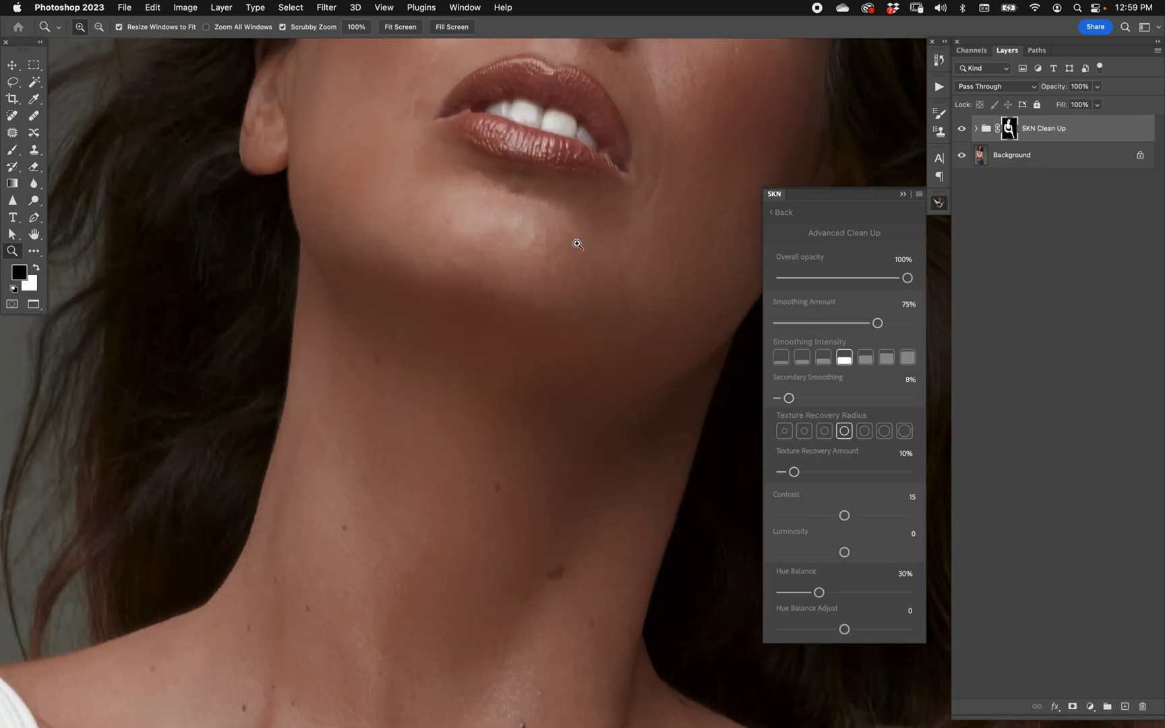
pyautogui.keyDown('alt'); pyautogui.click(501, 504); pyautogui.keyUp('alt')
pyautogui.scroll(2, 502, 505)
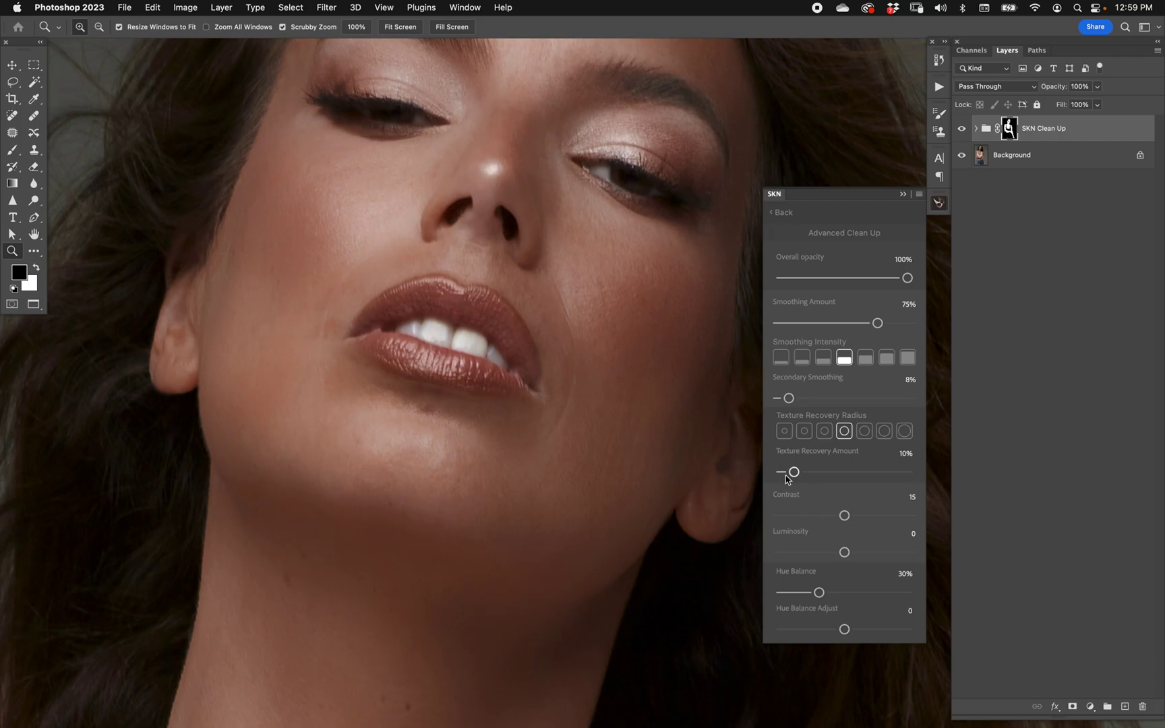
pyautogui.moveTo(794, 472); pyautogui.dragTo(848, 473)
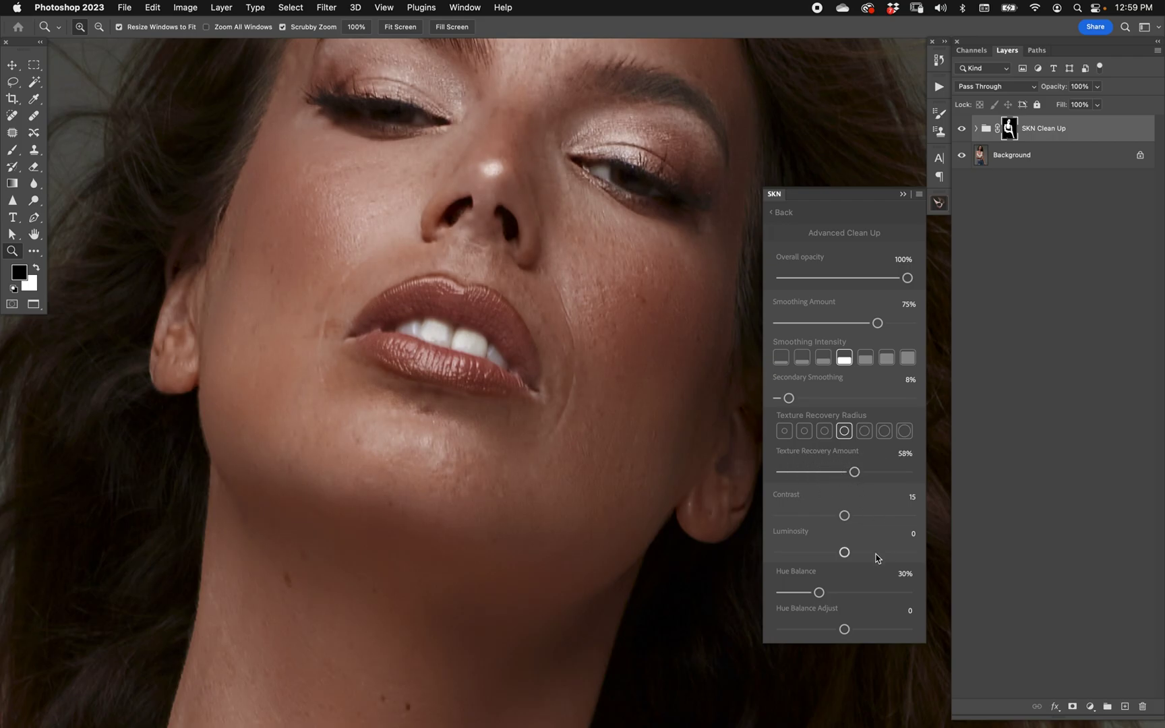
pyautogui.moveTo(855, 472); pyautogui.dragTo(877, 473)
# Try the largest, second-smallest and smallest Texture Recovery Radius on the face.
pyautogui.click(906, 434)
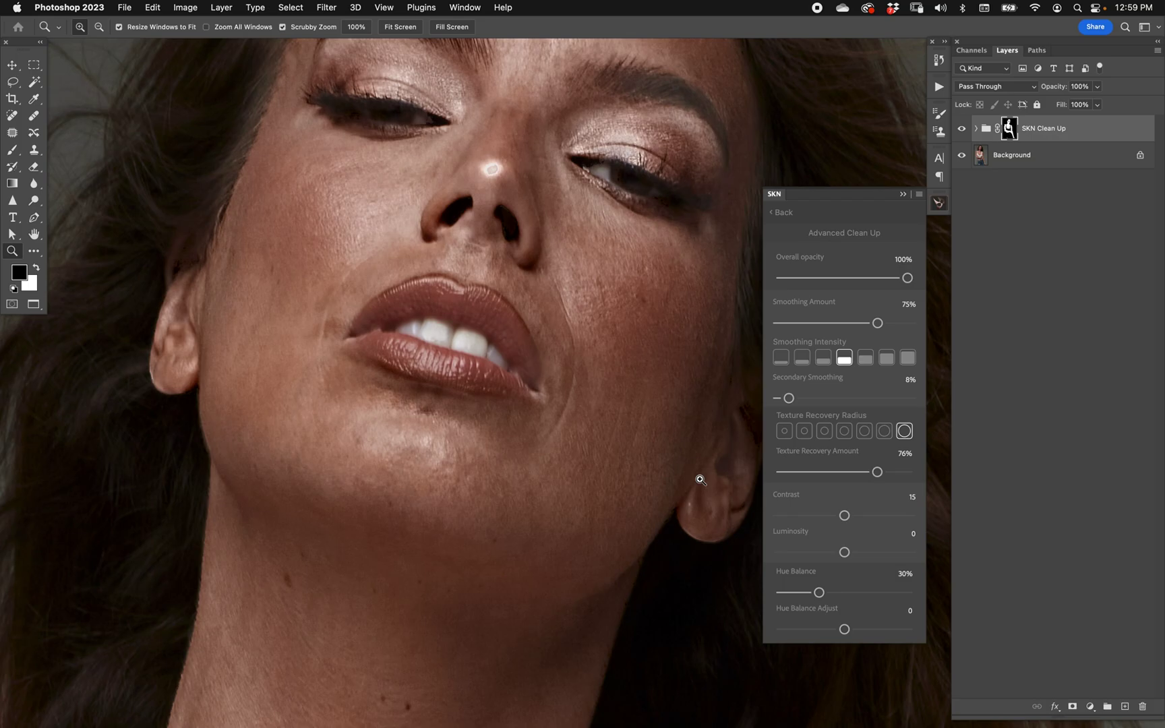
pyautogui.click(804, 431)
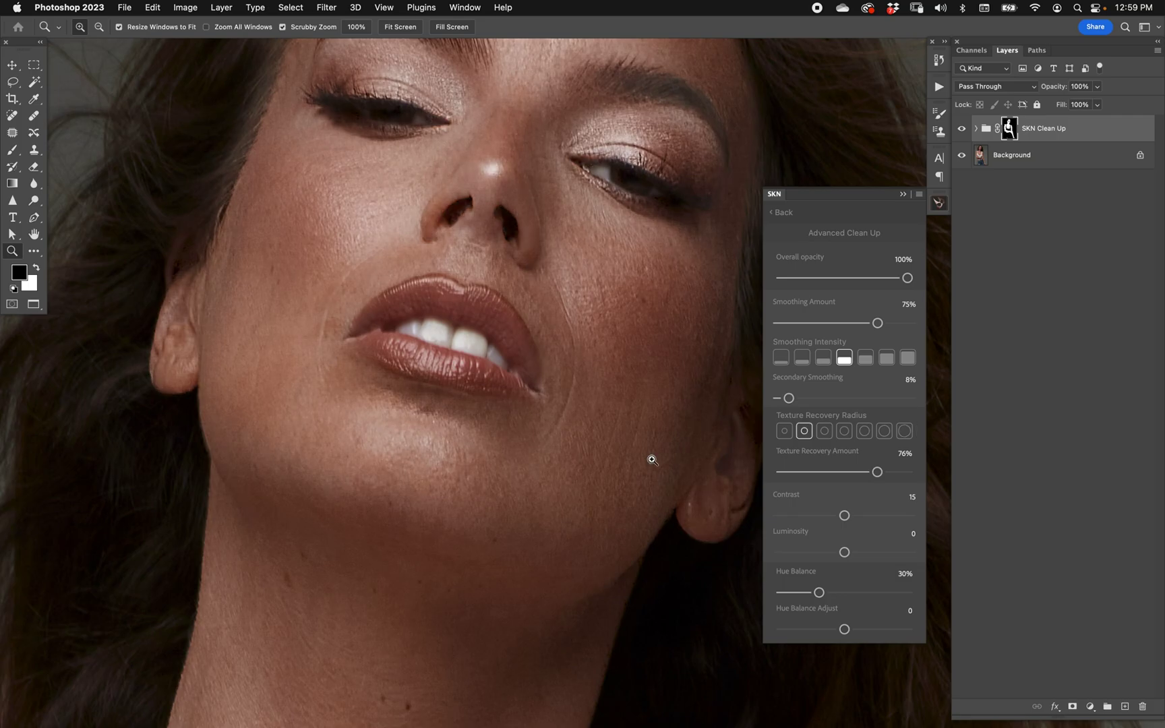
pyautogui.click(784, 431)
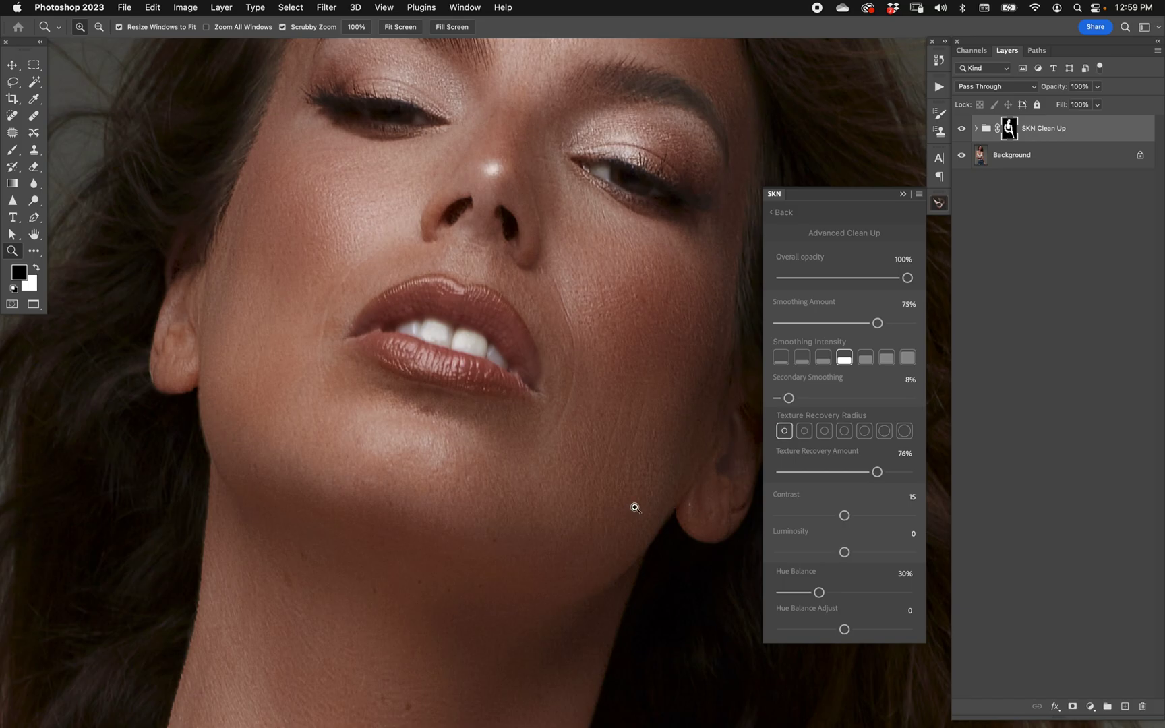
# Set the Texture Recovery Amount to 100% and compare the smallest, second and fourth Texture Recovery Radius on the cheek.
pyautogui.moveTo(877, 472); pyautogui.dragTo(934, 476)
pyautogui.click(593, 301)
pyautogui.moveTo(610, 295); pyautogui.dragTo(594, 376)
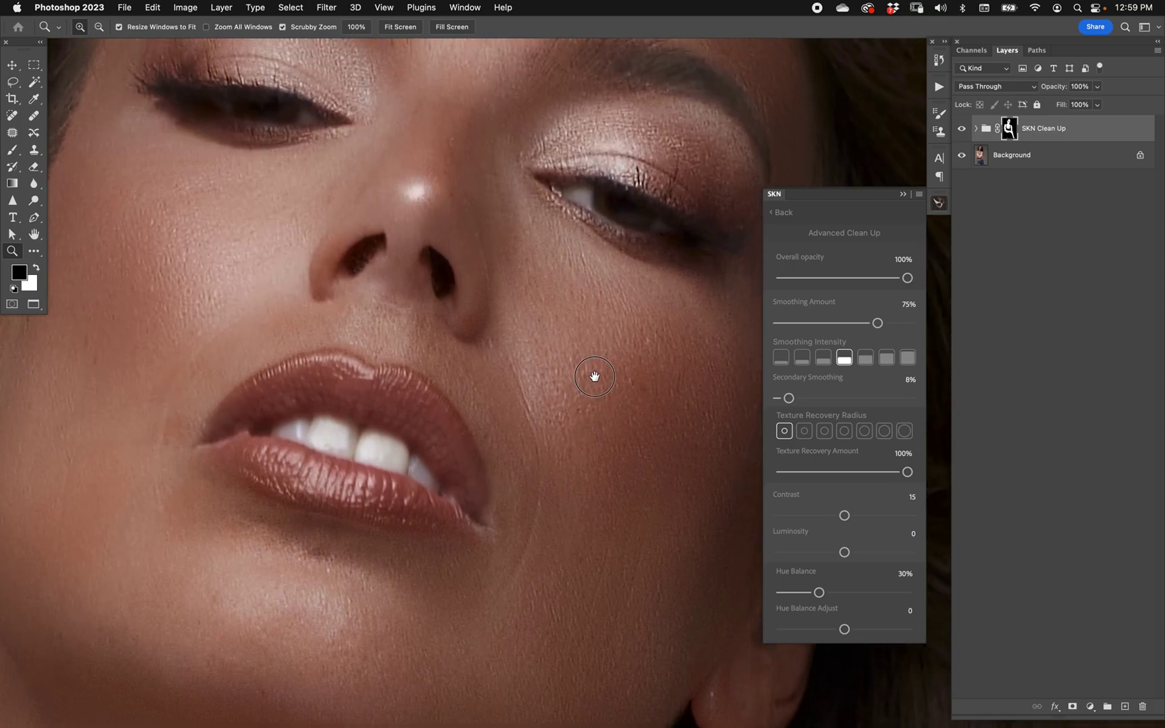
pyautogui.click(803, 430)
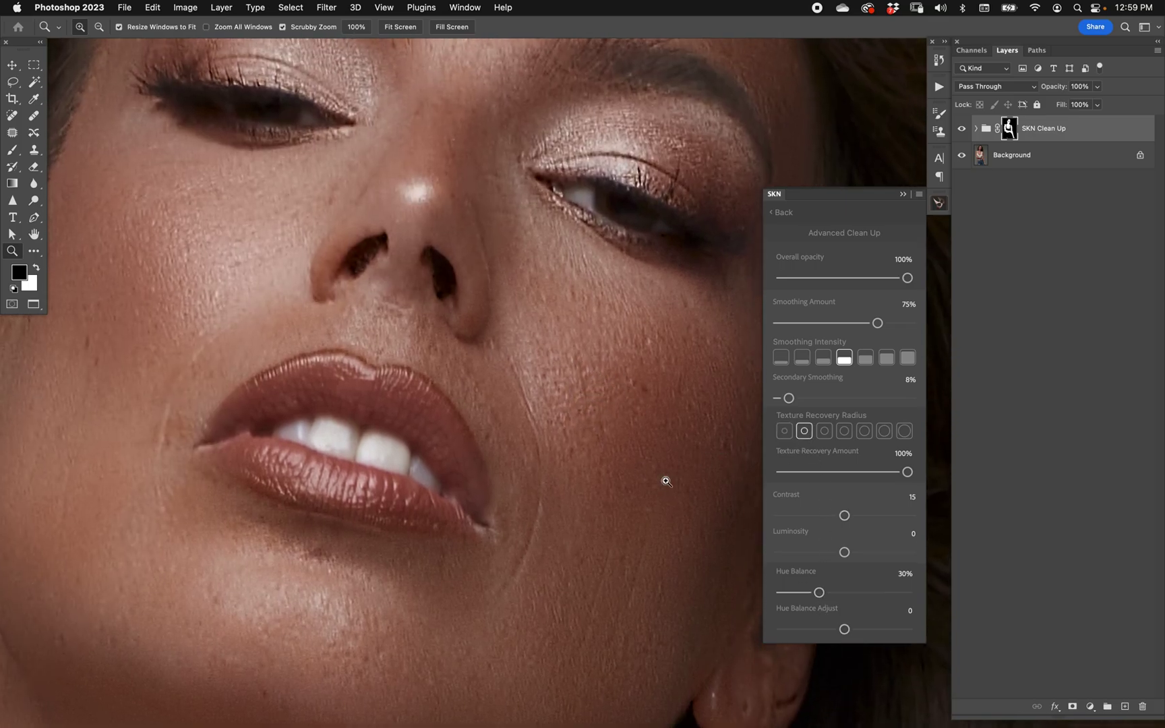
pyautogui.click(844, 431)
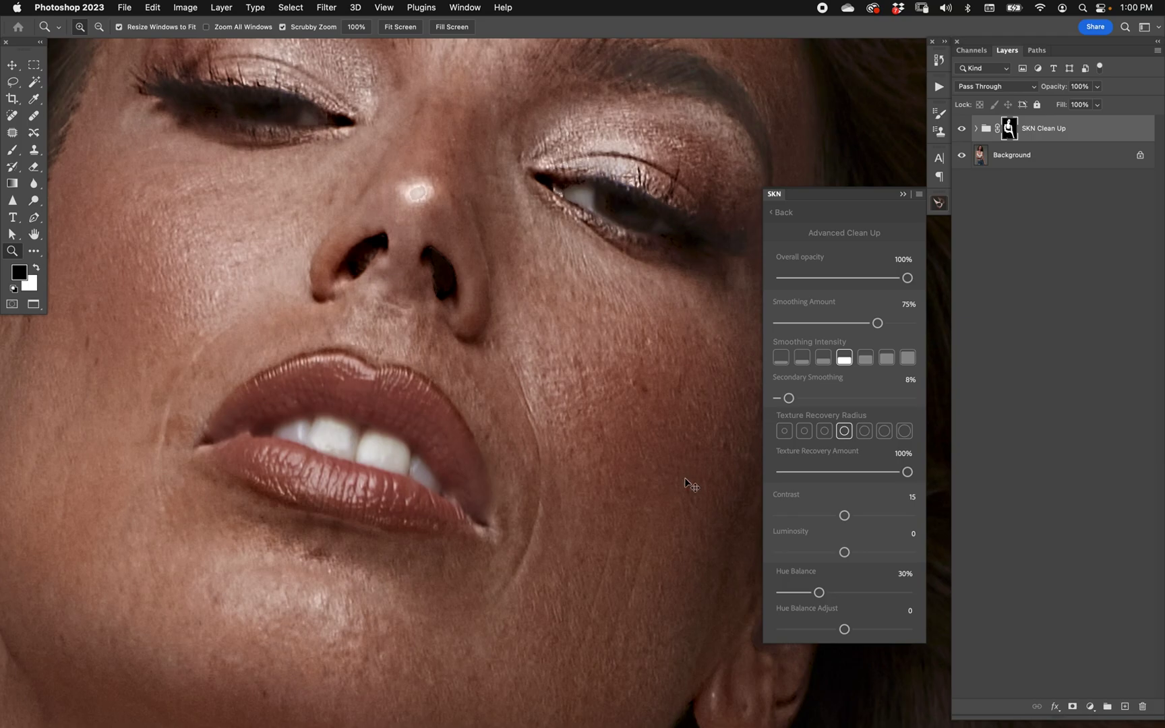
# Set the Texture Recovery Radius to the second-smallest size and the Texture Recovery Amount to 49%.
pyautogui.press('super+minus')
pyautogui.click(804, 431)
pyautogui.click(844, 472)
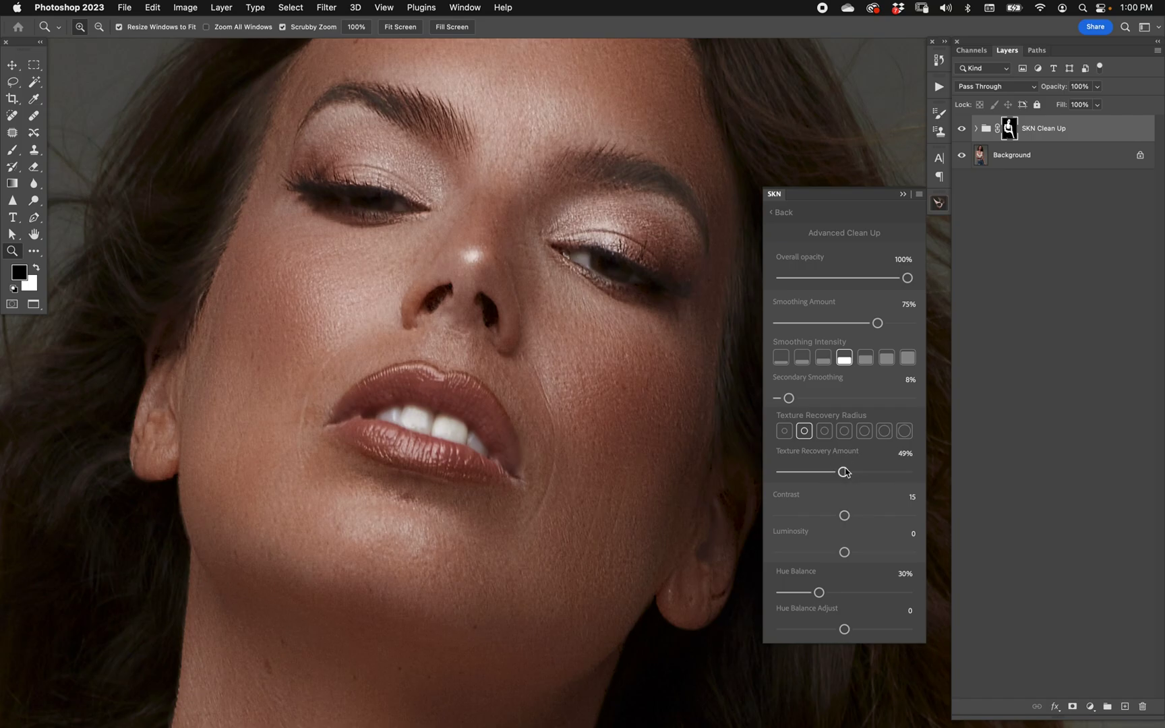
# Lower Secondary Smoothing to 6% and set Contrast to 28, reducing it to 24.
pyautogui.moveTo(790, 397); pyautogui.dragTo(785, 398)
pyautogui.moveTo(845, 517); pyautogui.dragTo(862, 517)
pyautogui.scroll(-5, 614, 614)
pyautogui.scroll(1, 562, 494)
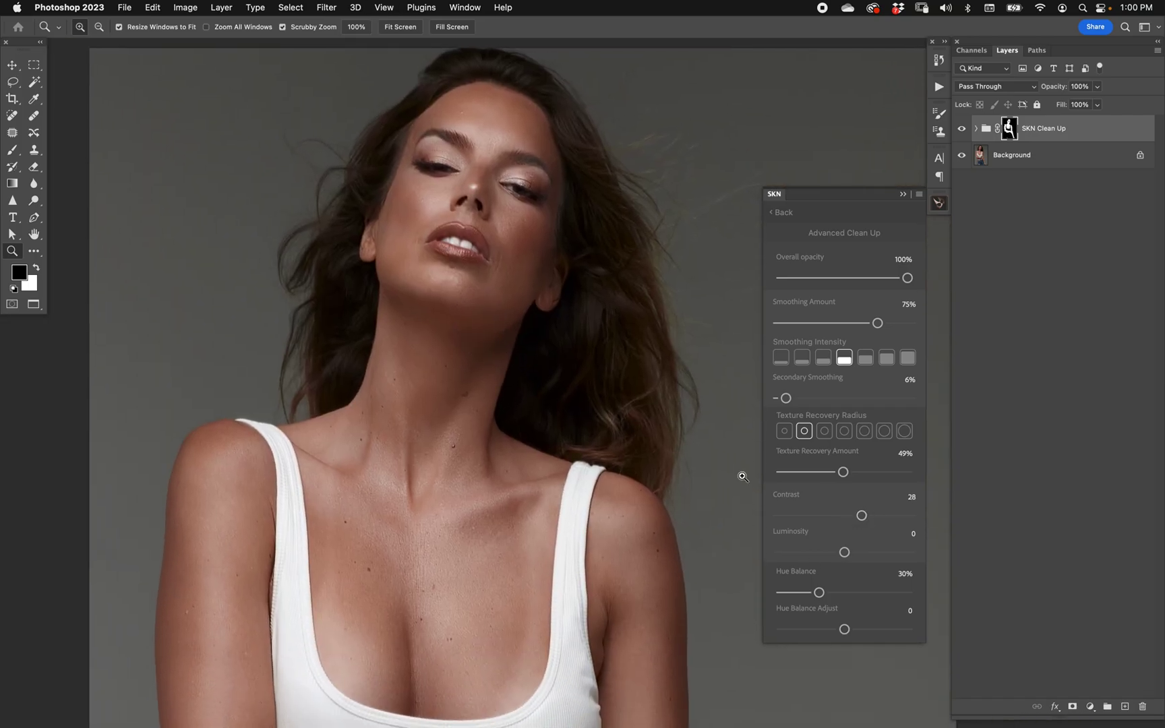
pyautogui.moveTo(862, 515)
pyautogui.mouseDown()
pyautogui.moveTo(827, 520)
pyautogui.moveTo(858, 517)
pyautogui.mouseUp()
# Try Luminosity values of -11 and 3 on the skin, and set it to -18.
pyautogui.moveTo(844, 552)
pyautogui.mouseDown()
pyautogui.moveTo(853, 557)
pyautogui.moveTo(830, 552)
pyautogui.mouseUp()
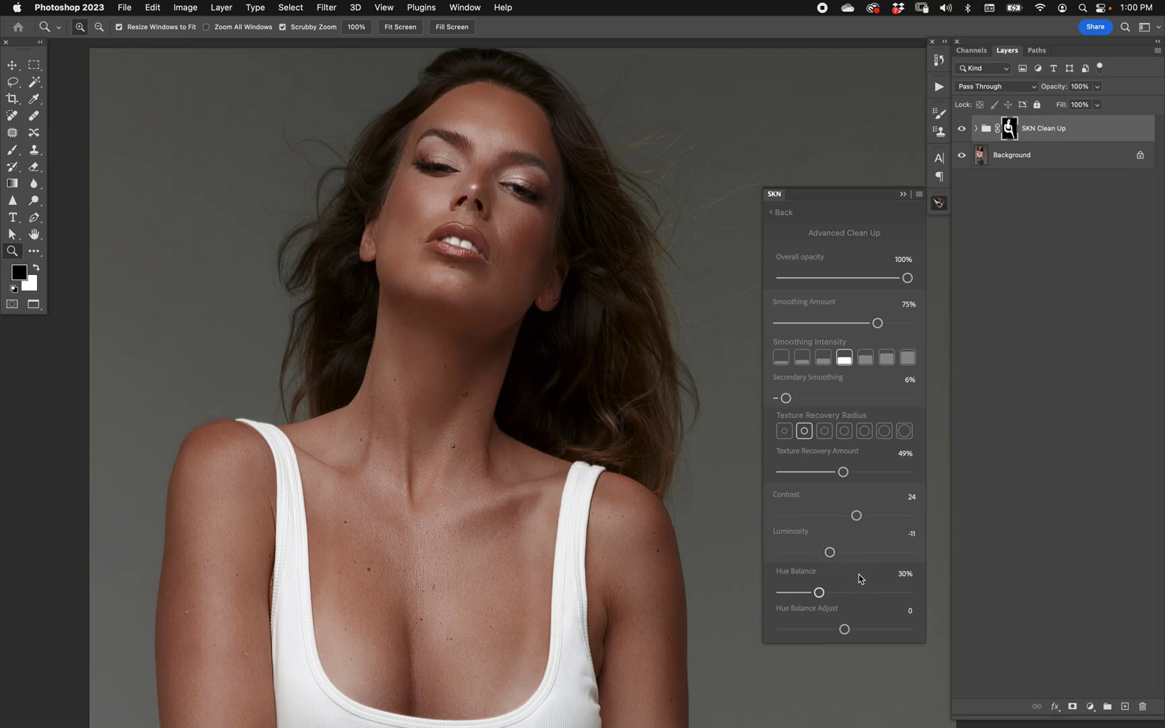
pyautogui.moveTo(830, 552); pyautogui.dragTo(851, 553)
pyautogui.moveTo(850, 553)
pyautogui.mouseDown()
pyautogui.moveTo(848, 564)
pyautogui.moveTo(849, 553)
pyautogui.mouseUp()
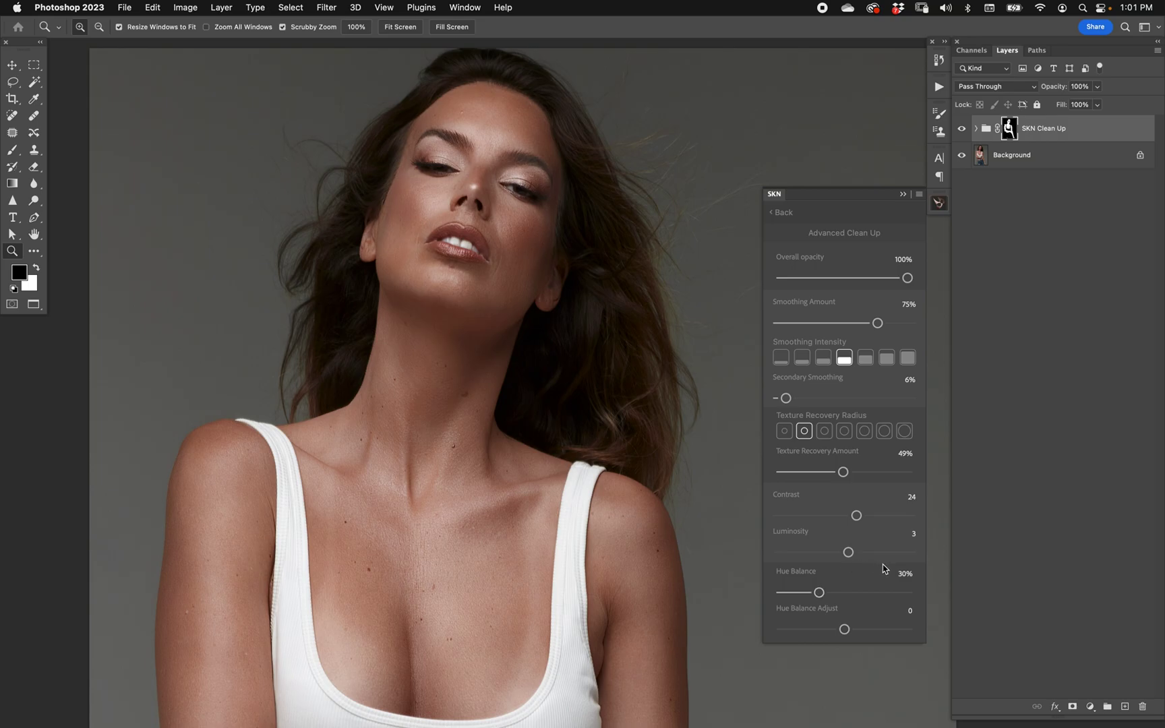
pyautogui.moveTo(848, 552); pyautogui.dragTo(820, 552)
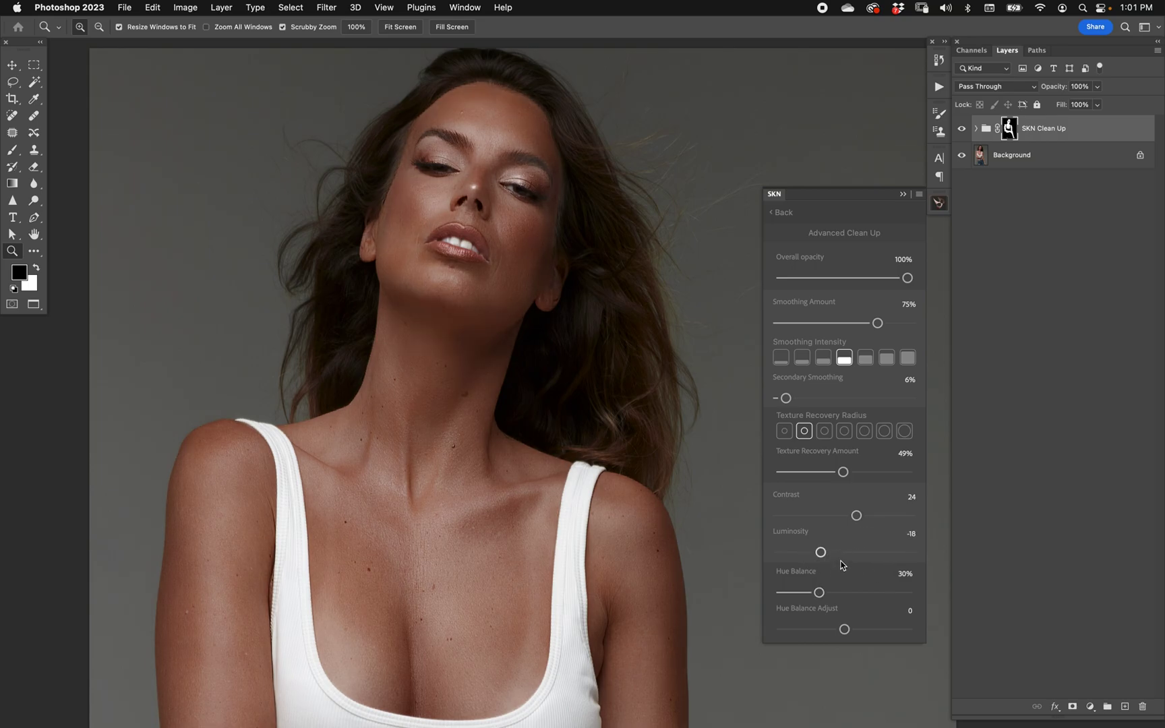
# Paint white on the SKN Clean Up mask along the shaded cheek and temple edge beside the hair, using an 80 px brush.
pyautogui.click(571, 192)
pyautogui.moveTo(595, 261); pyautogui.dragTo(611, 385)
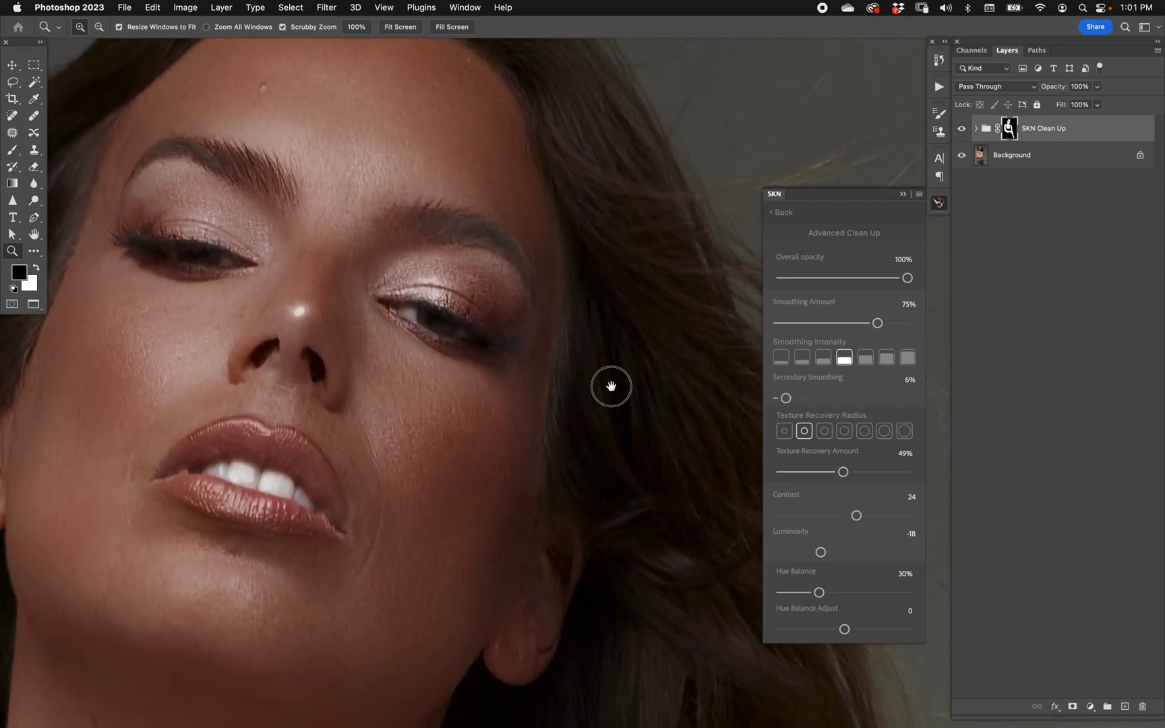
pyautogui.press('b')
pyautogui.press('x')
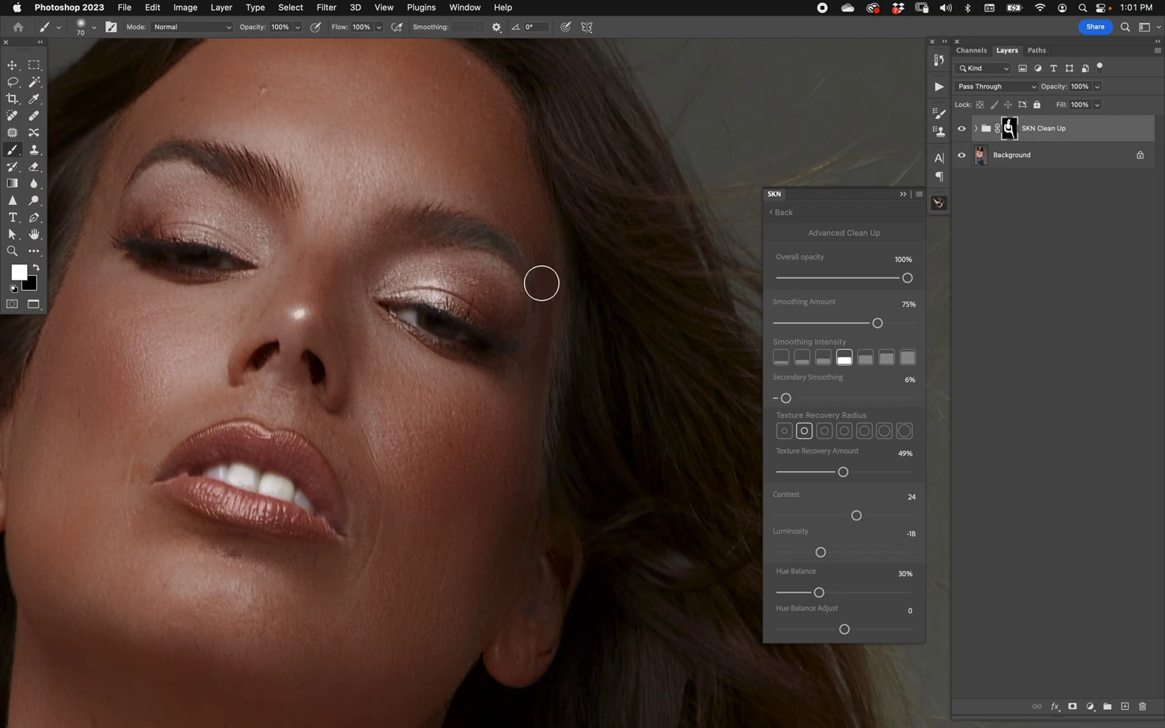
pyautogui.press('[')
pyautogui.press('[')
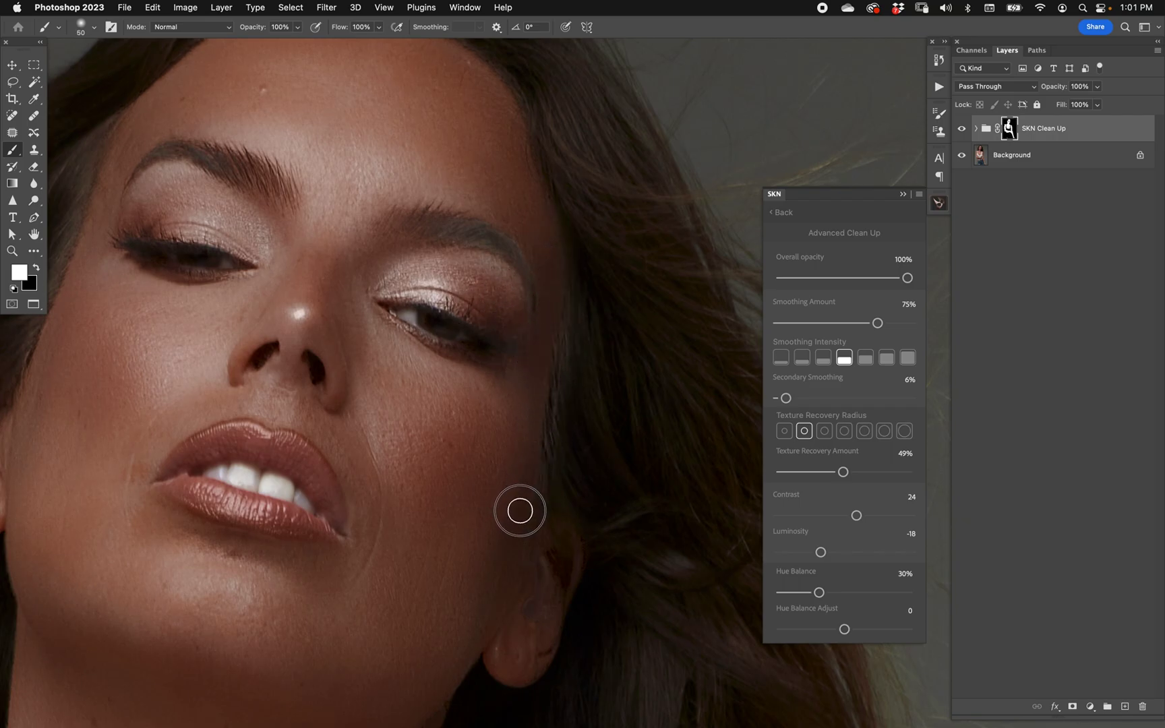
pyautogui.press(']')
pyautogui.press(']')
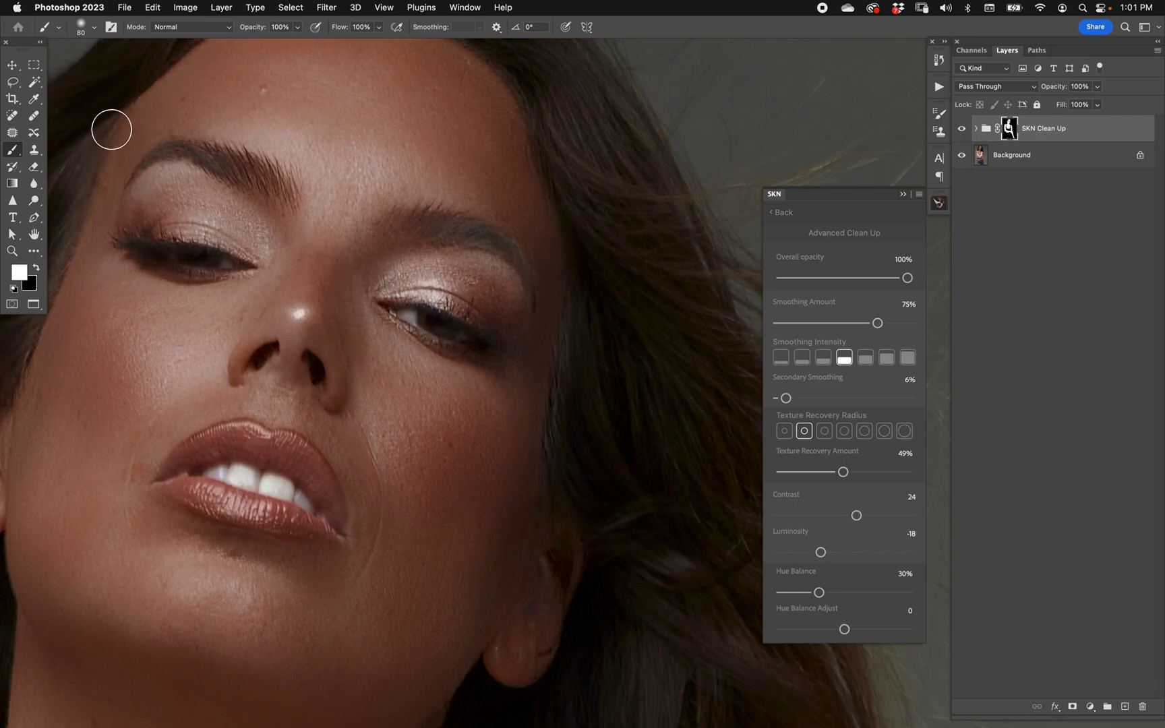
pyautogui.press(']')
pyautogui.moveTo(520, 385); pyautogui.dragTo(554, 541)
pyautogui.moveTo(543, 406); pyautogui.dragTo(519, 286)
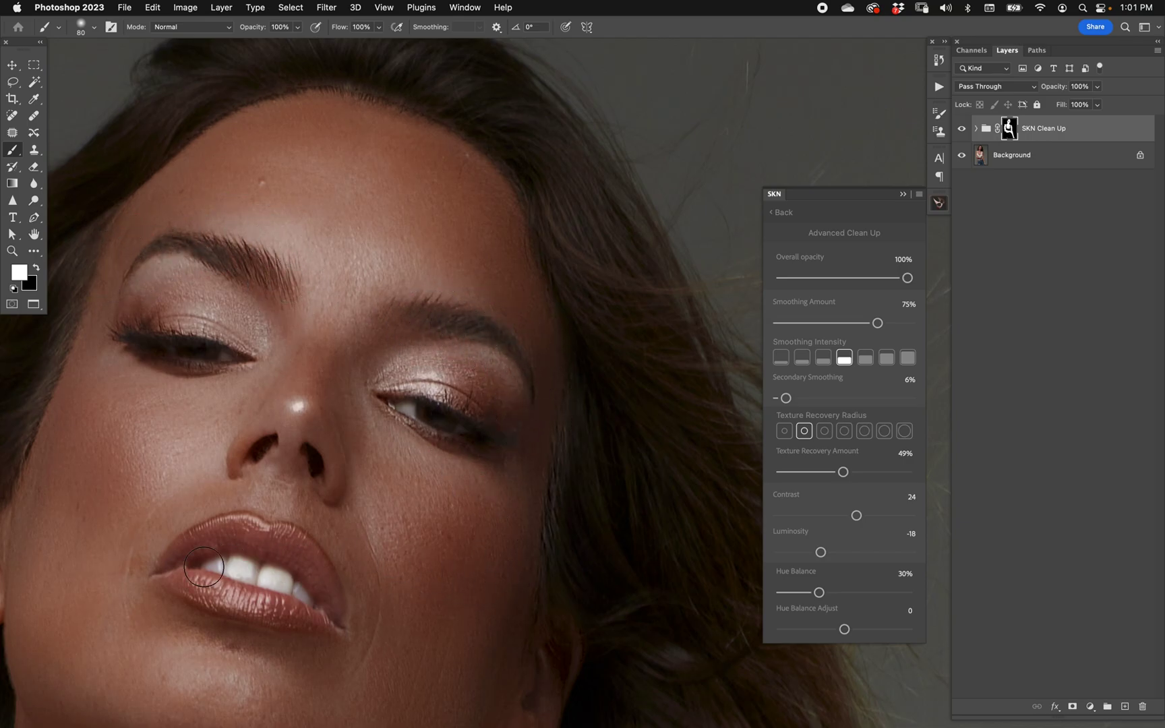
pyautogui.moveTo(640, 606); pyautogui.dragTo(654, 256)
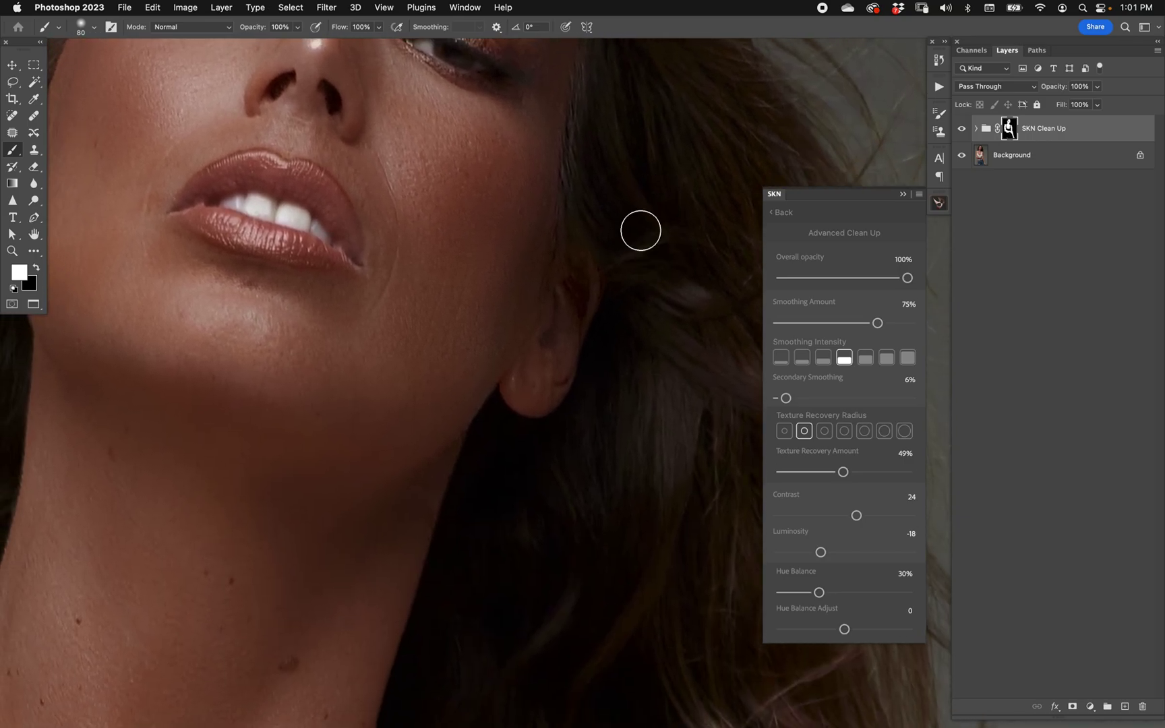
# Reset Luminosity to 0 and Contrast to 15, their default values.
pyautogui.press('super+minus')
pyautogui.press('super+minus')
pyautogui.moveTo(483, 498); pyautogui.dragTo(480, 465)
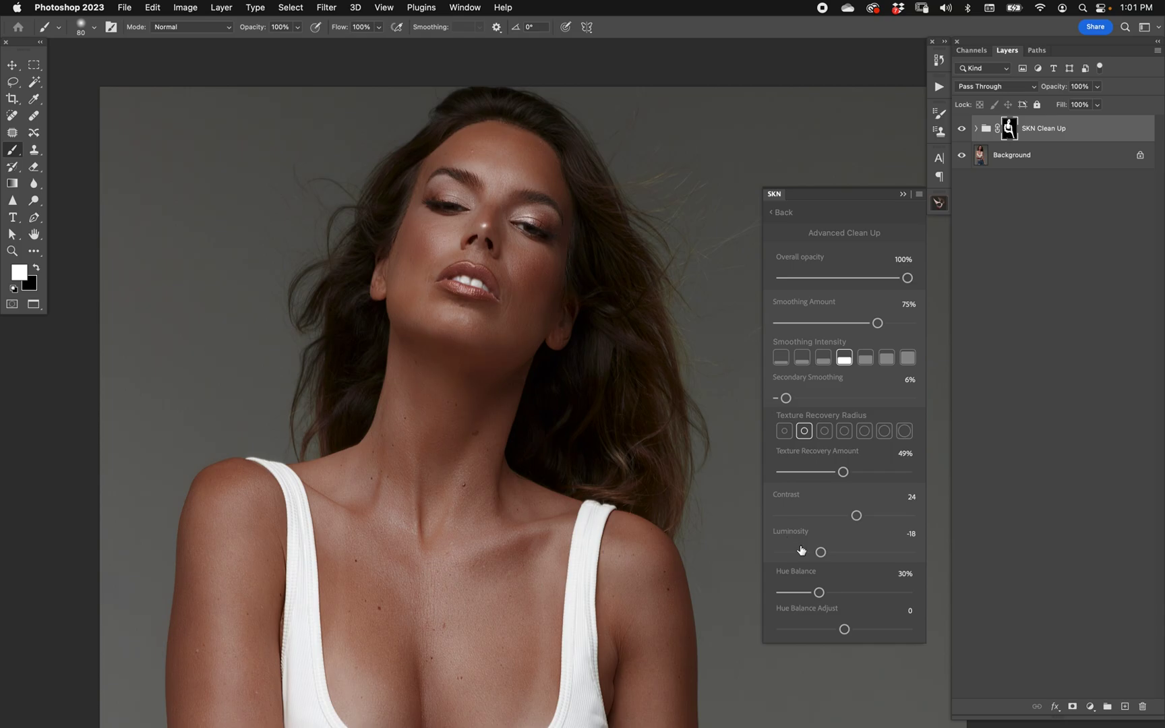
pyautogui.doubleClick(798, 545)
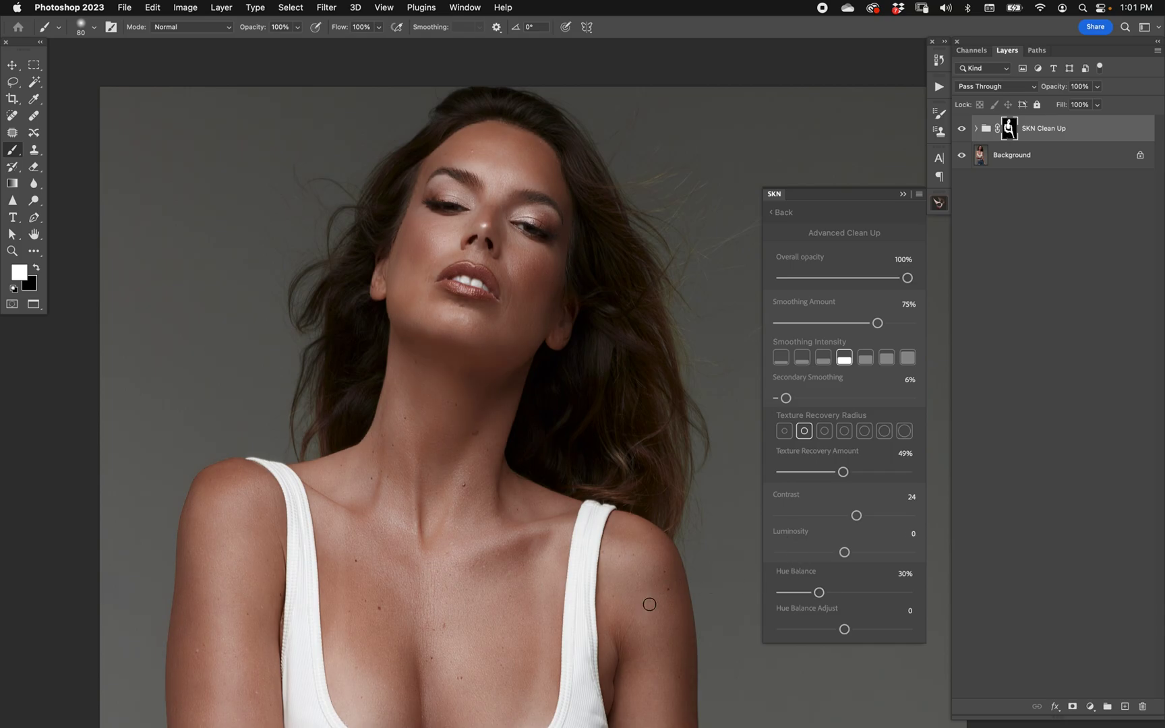
pyautogui.doubleClick(790, 499)
pyautogui.press('super+minus')
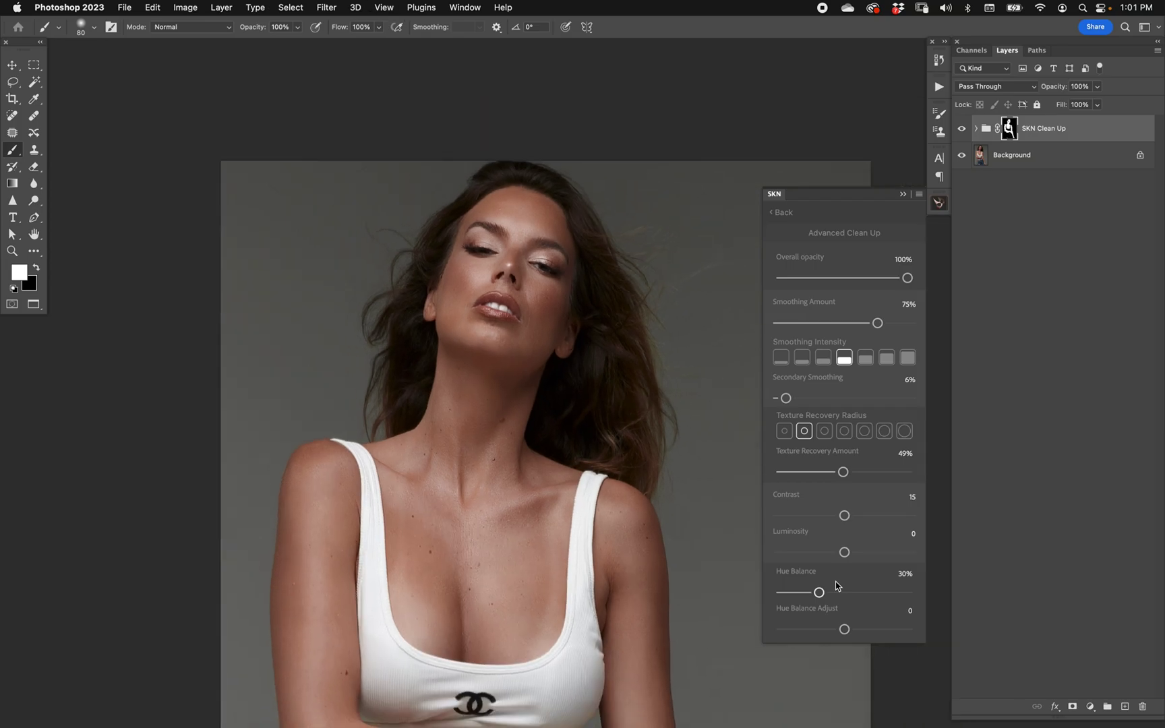
# Try the maximum Hue Balance and a higher Hue Balance Adjust, and settle on Hue Balance 43% and Hue Balance Adjust 2.
pyautogui.moveTo(567, 437); pyautogui.dragTo(482, 323)
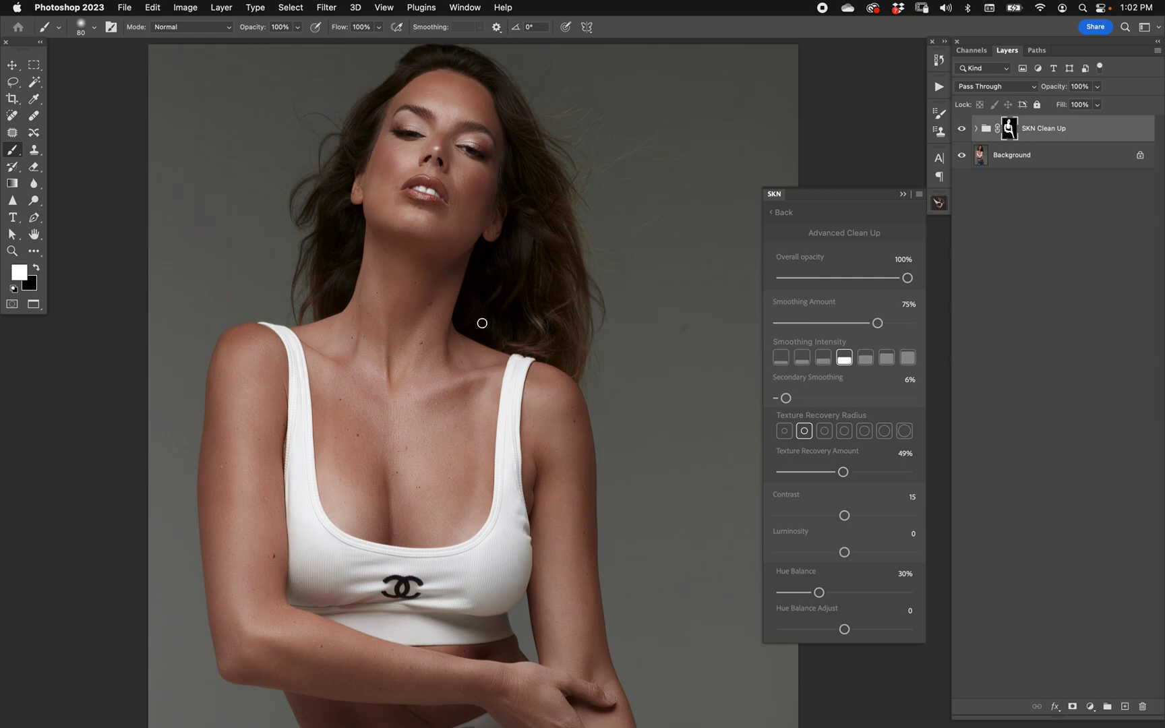
pyautogui.moveTo(820, 592); pyautogui.dragTo(920, 593)
pyautogui.moveTo(844, 629); pyautogui.dragTo(867, 631)
pyautogui.doubleClick(866, 629)
pyautogui.moveTo(907, 593); pyautogui.dragTo(841, 592)
pyautogui.moveTo(841, 593); pyautogui.dragTo(853, 629)
# Compare the skin tone of the body and upper chest with the SKN Clean Up group hidden and shown.
pyautogui.click(962, 129)
pyautogui.click(962, 129)
pyautogui.moveTo(469, 418)
pyautogui.mouseDown()
pyautogui.moveTo(424, 360)
pyautogui.moveTo(560, 310)
pyautogui.mouseUp()
pyautogui.press('z')
pyautogui.click(421, 347)
pyautogui.click(961, 129)
pyautogui.click(961, 129)
pyautogui.click(571, 402)
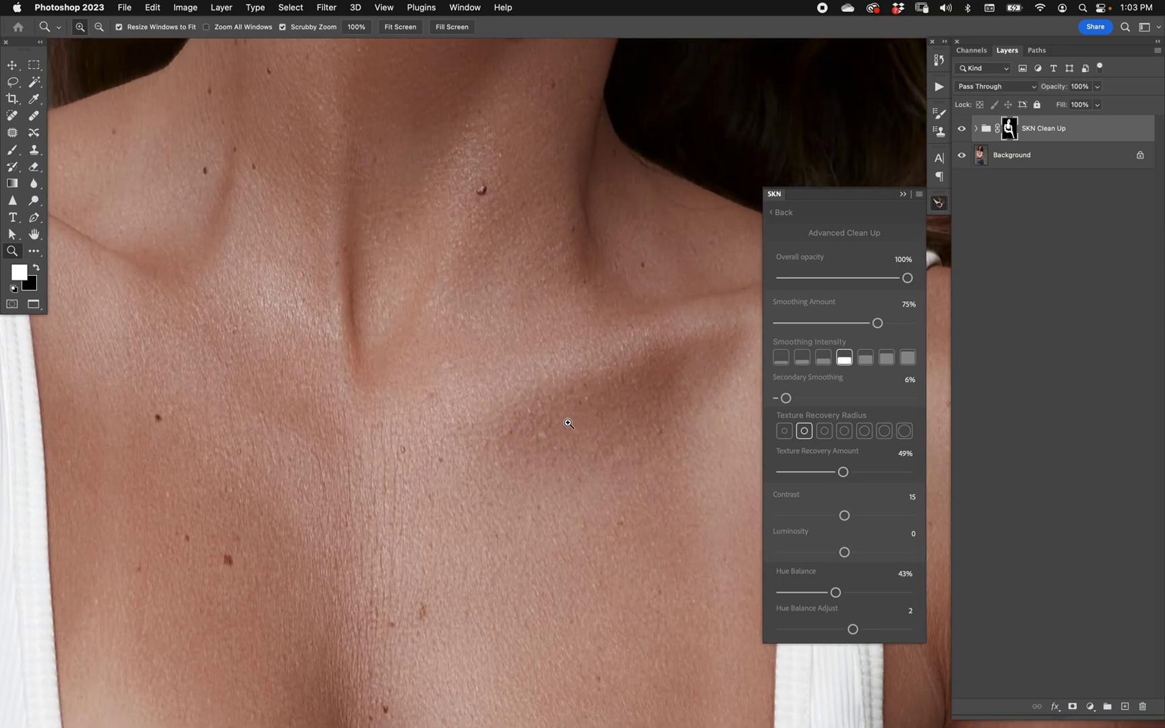
pyautogui.click(963, 129)
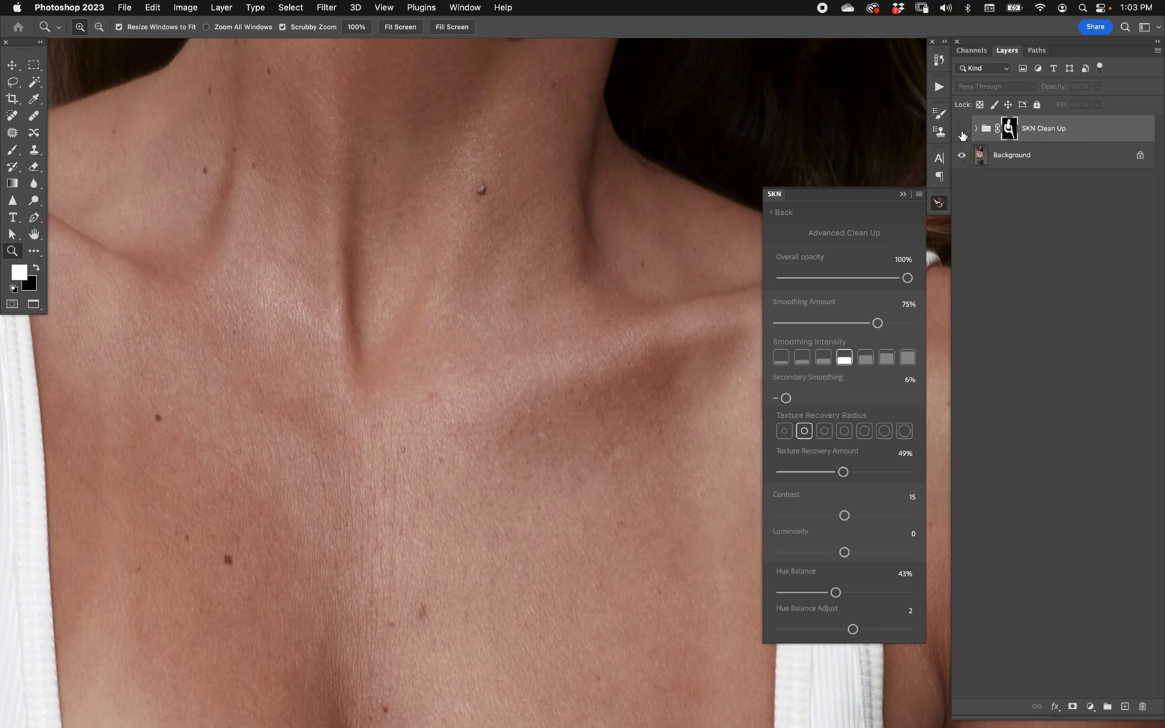
pyautogui.click(963, 130)
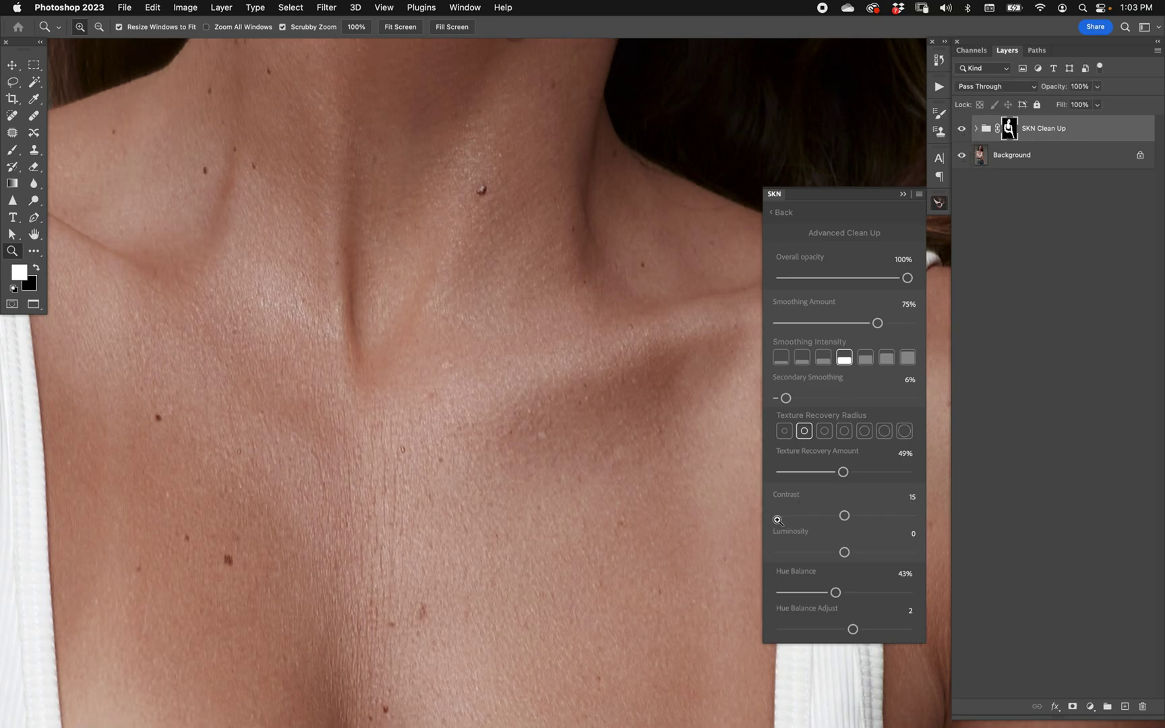
# Lower the Texture Recovery Amount to 0% while checking the facial skin.
pyautogui.moveTo(641, 548); pyautogui.dragTo(523, 553)
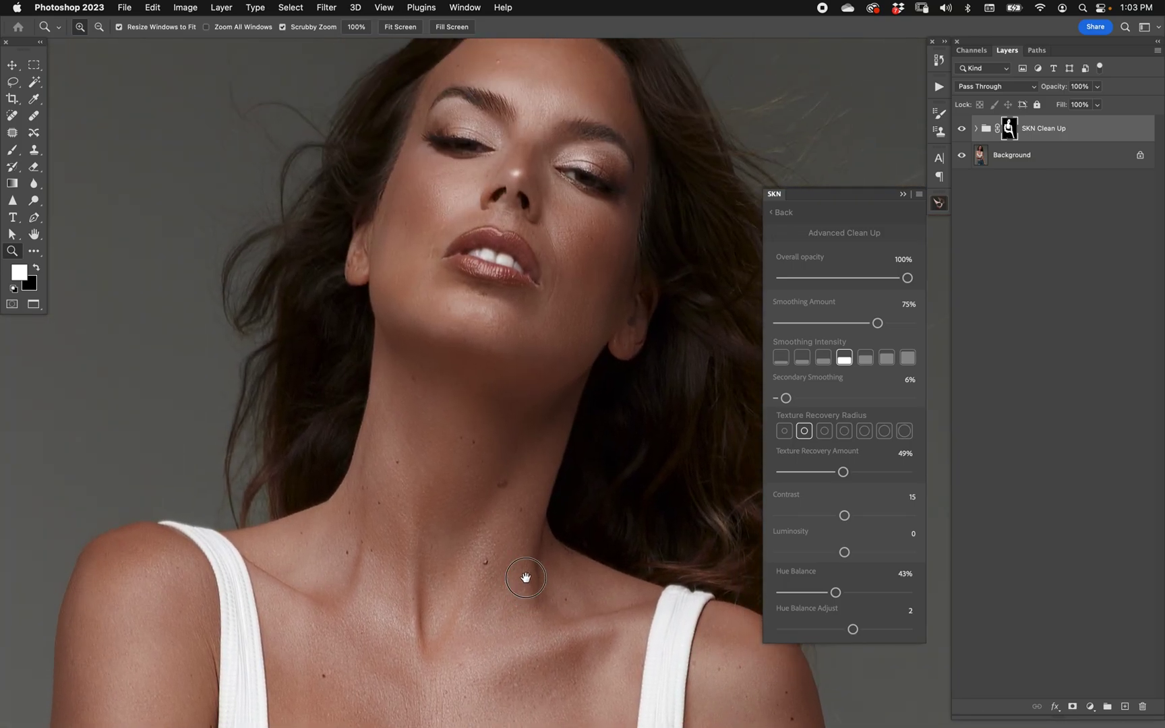
pyautogui.press('v')
pyautogui.scroll(3, 578, 442)
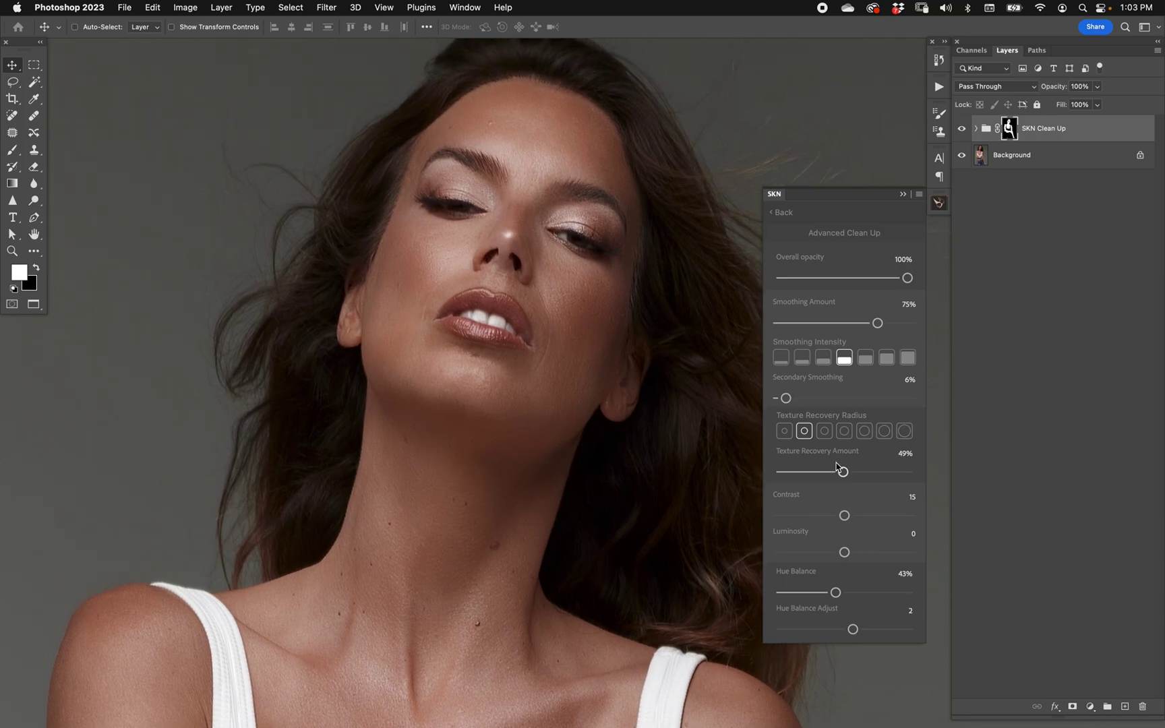
pyautogui.press('z')
pyautogui.click(582, 309)
pyautogui.click(582, 310)
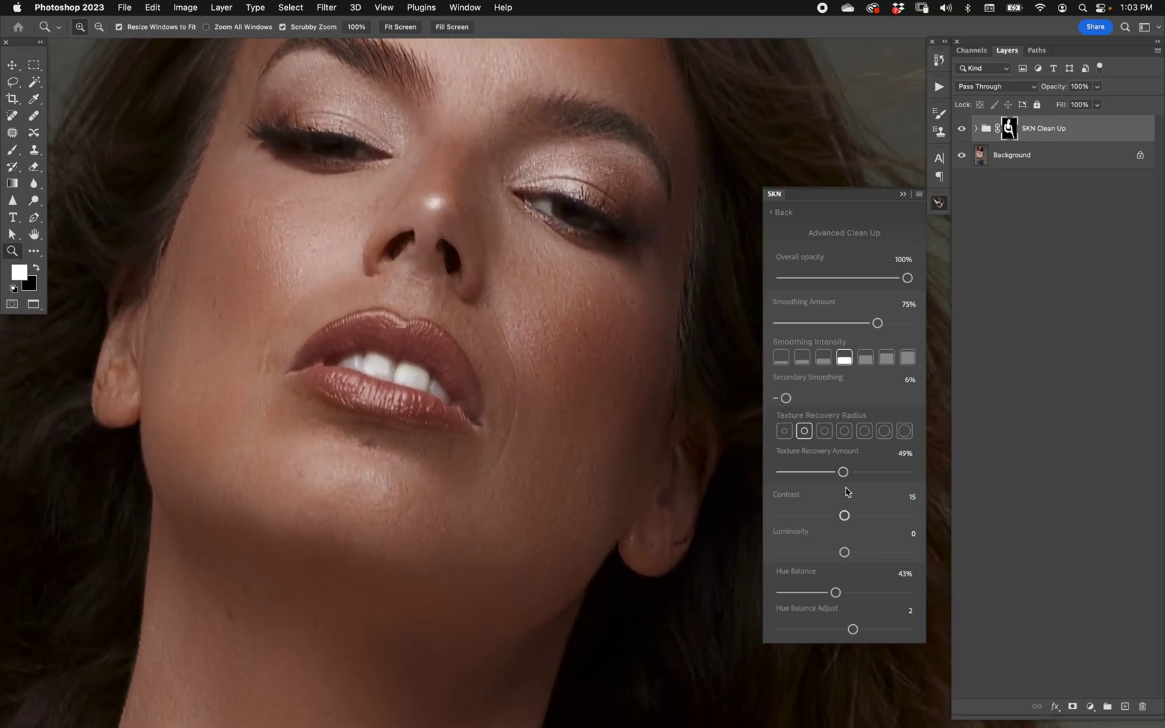
pyautogui.moveTo(843, 472); pyautogui.dragTo(827, 472)
pyautogui.moveTo(827, 472); pyautogui.dragTo(822, 472)
pyautogui.moveTo(823, 472); pyautogui.dragTo(687, 480)
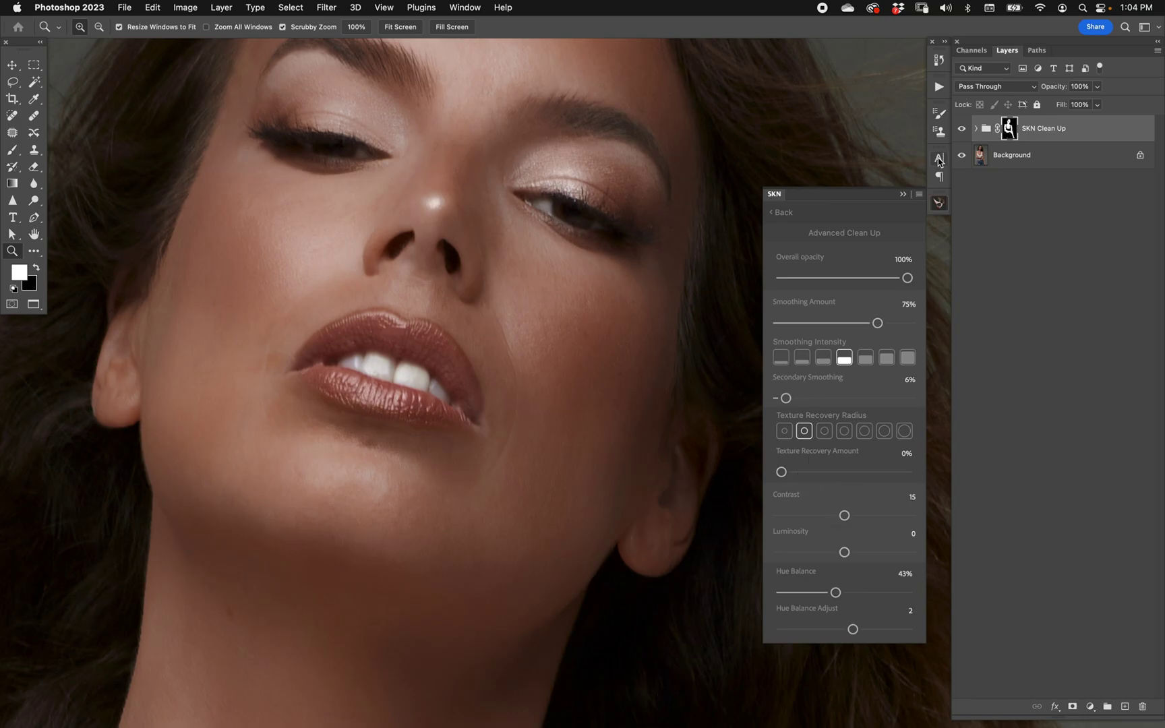
# Choose the smallest Texture Recovery Radius with an Amount of 23%, and compare the face with the SKN Clean Up group hidden and shown.
pyautogui.click(961, 129)
pyautogui.click(961, 129)
pyautogui.click(784, 431)
pyautogui.moveTo(782, 472); pyautogui.dragTo(805, 472)
pyautogui.moveTo(807, 472); pyautogui.dragTo(811, 472)
pyautogui.click(961, 128)
pyautogui.click(961, 128)
pyautogui.press('super+0')
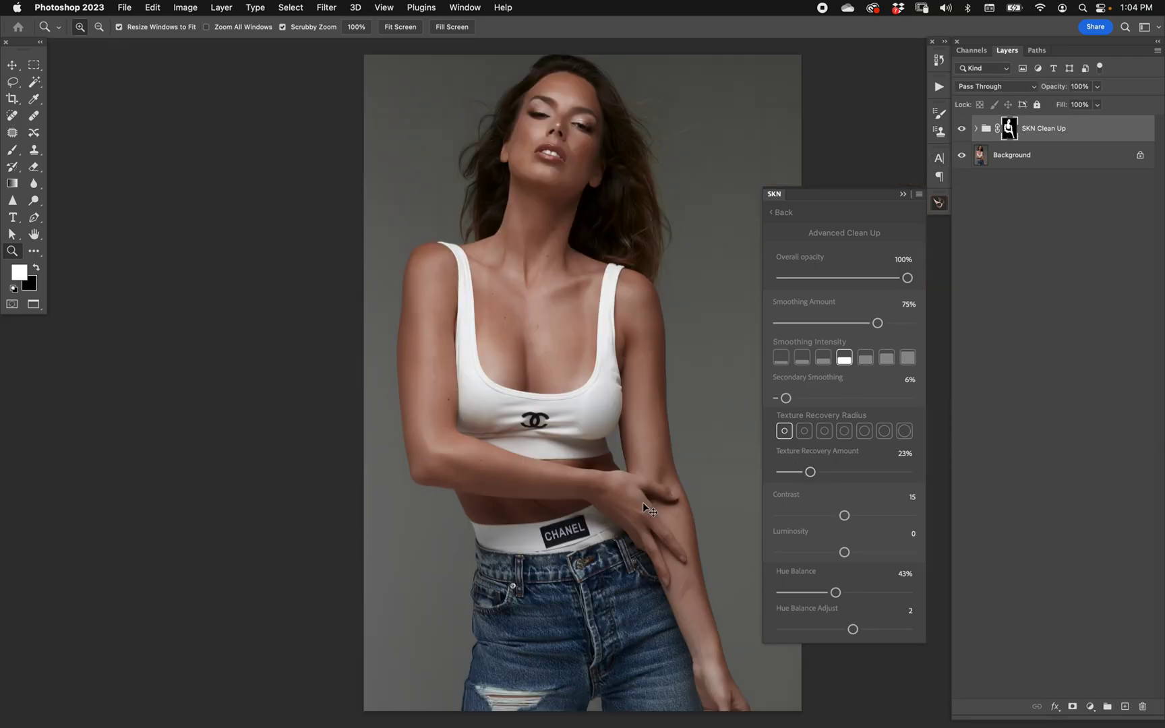
# Raise the Contrast to 23 and compare the neck and face with the SKN Clean Up group hidden and shown.
pyautogui.click(547, 275)
pyautogui.moveTo(564, 265); pyautogui.dragTo(549, 505)
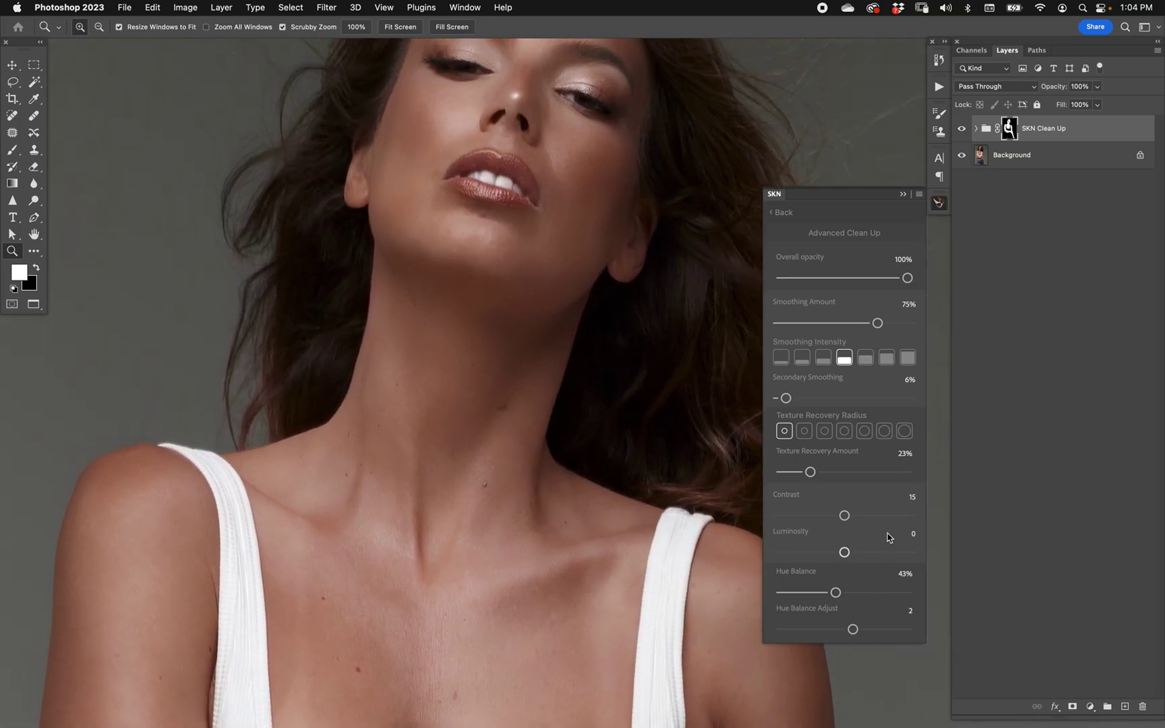
pyautogui.moveTo(845, 516); pyautogui.dragTo(852, 518)
pyautogui.click(962, 129)
pyautogui.click(963, 130)
pyautogui.click(963, 131)
pyautogui.click(963, 130)
pyautogui.moveTo(574, 335); pyautogui.dragTo(572, 481)
pyautogui.moveTo(510, 346); pyautogui.dragTo(587, 340)
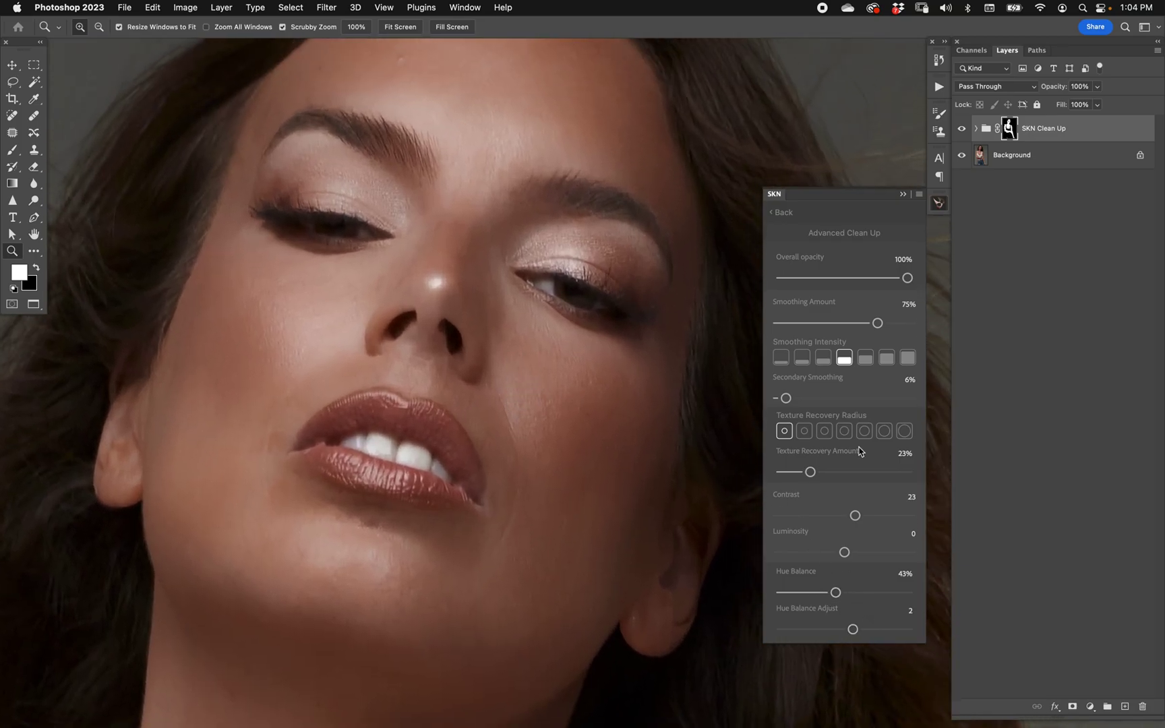
# Paint black on the SKN Clean Up mask over the eyes and eyelids with an enlarged soft brush to restore the makeup.
pyautogui.press('b')
pyautogui.press('x')
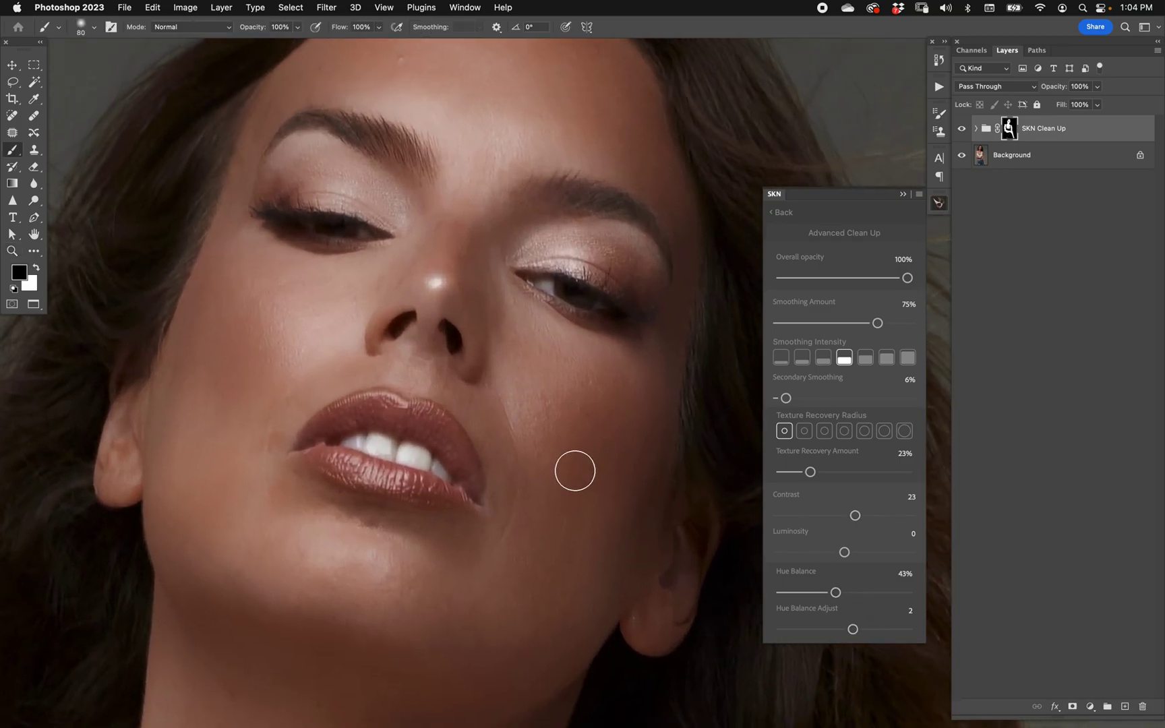
pyautogui.moveTo(634, 276); pyautogui.dragTo(662, 276)
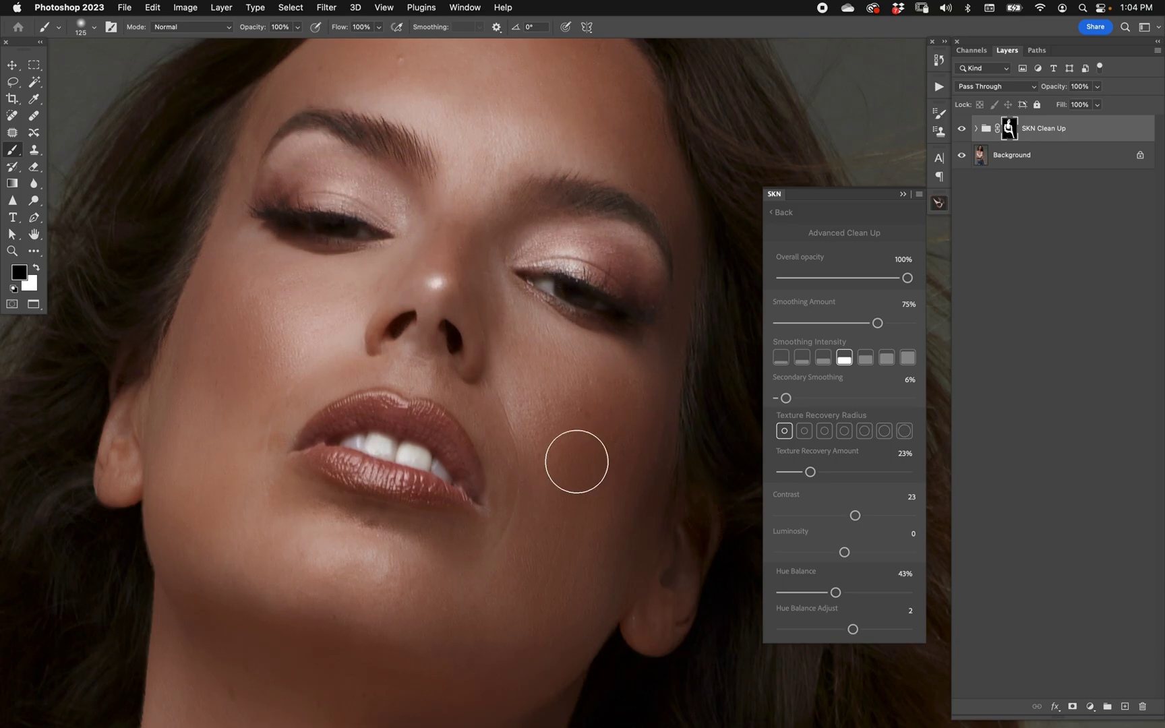
pyautogui.press('super+minus')
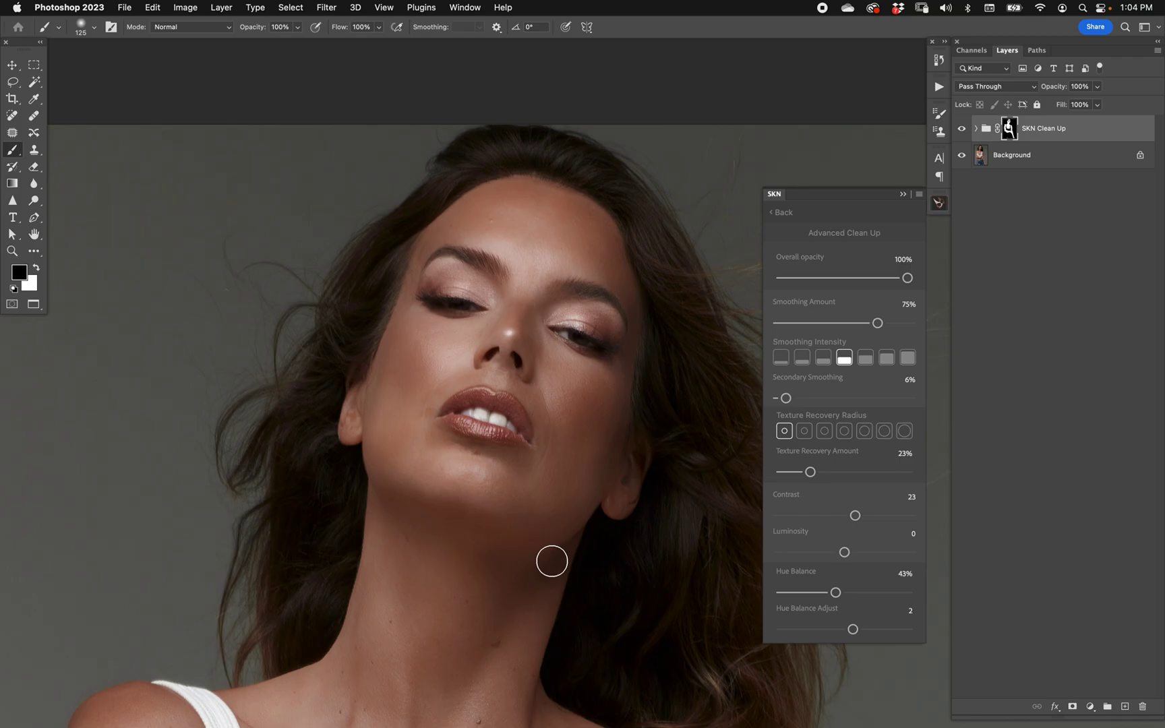
pyautogui.press('super+0')
pyautogui.press('v')
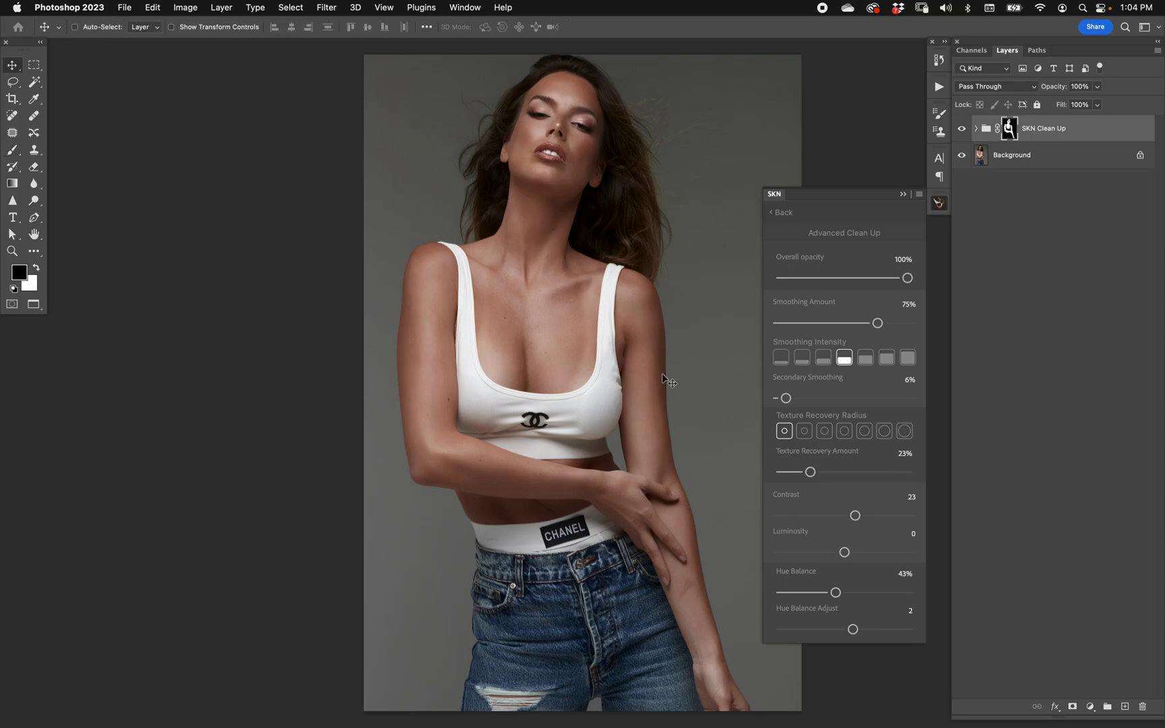
pyautogui.press('z')
pyautogui.moveTo(572, 140); pyautogui.dragTo(601, 270)
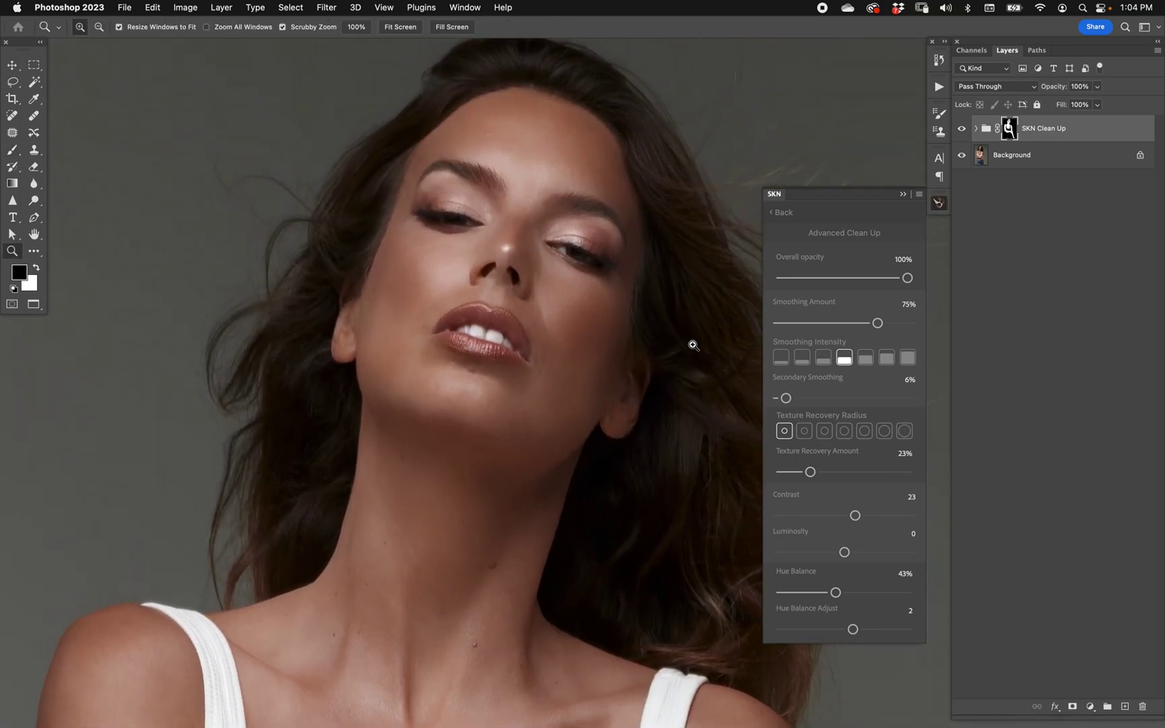
# Display the SKN Clean Up mask over the whole figure to examine its coverage, and return to the normal image view.
pyautogui.click(785, 214)
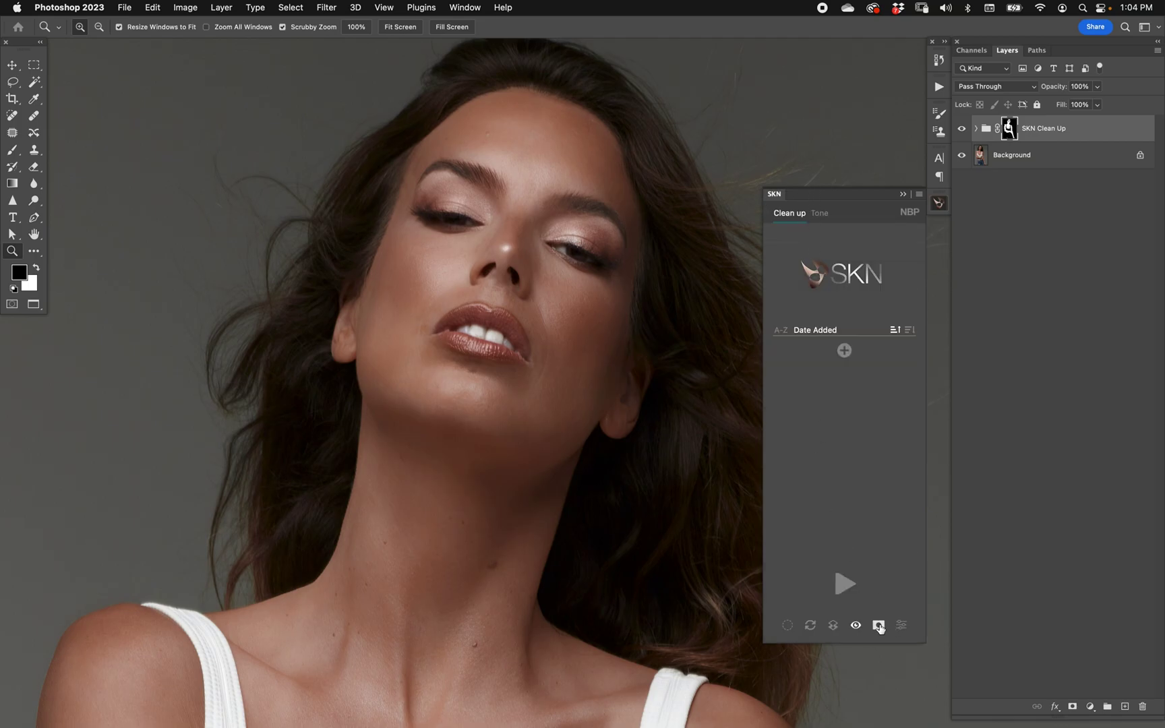
pyautogui.click(879, 626)
pyautogui.press('super+0')
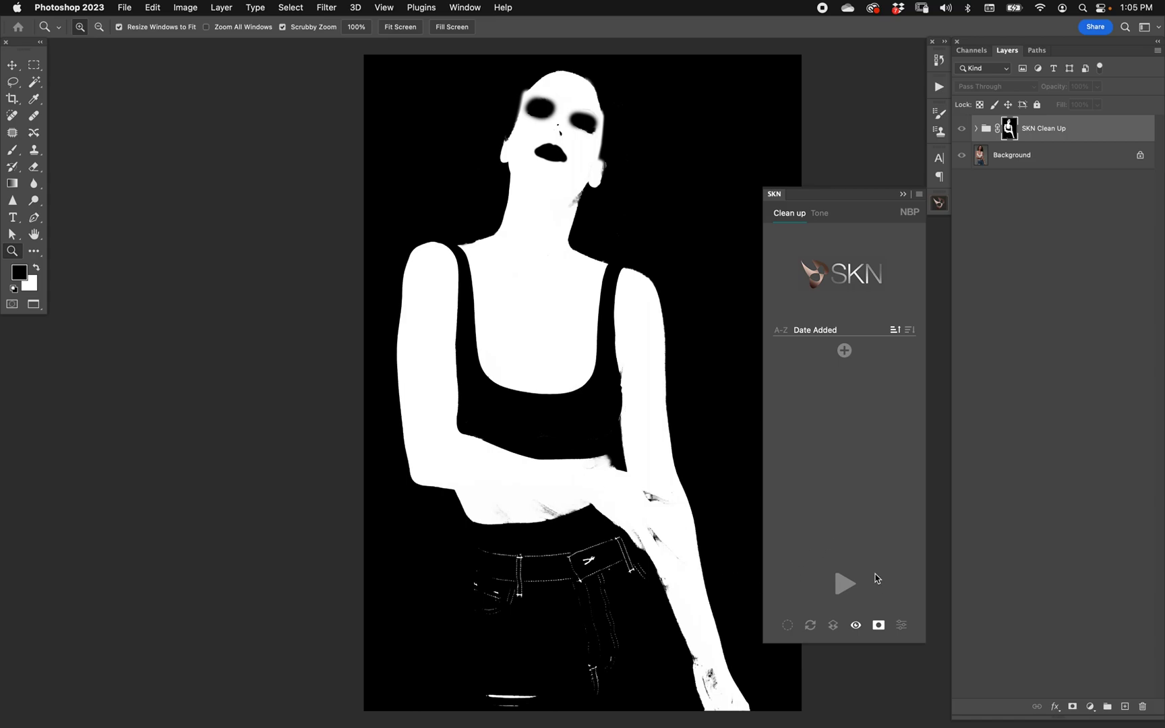
pyautogui.click(878, 626)
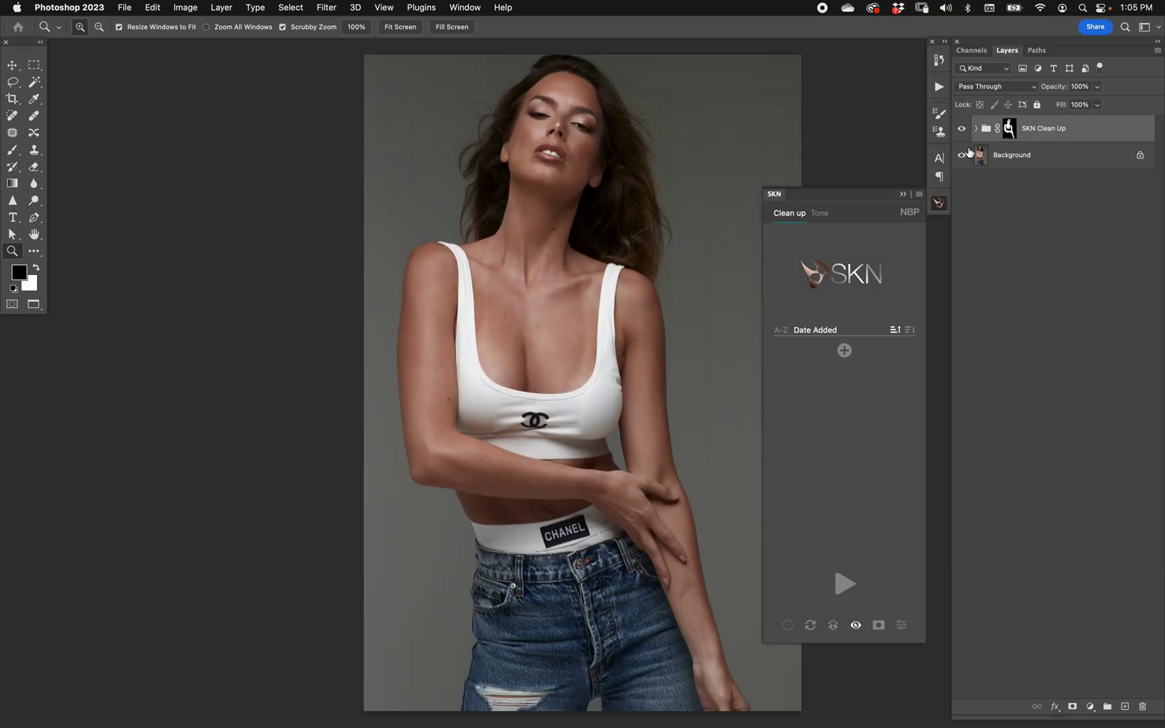
# Lower the Hue Balance Adjust to 1 while checking the chest skin, and leave the advanced Clean Up settings.
pyautogui.moveTo(548, 256); pyautogui.dragTo(833, 258)
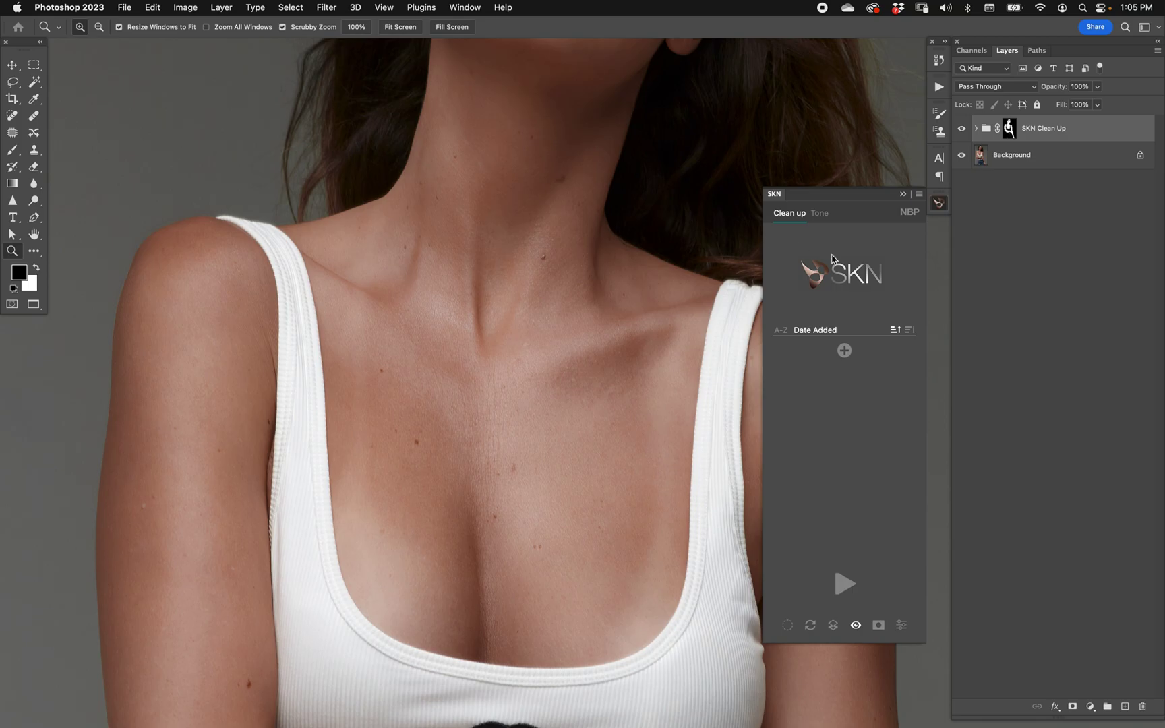
pyautogui.click(902, 625)
pyautogui.moveTo(853, 630); pyautogui.dragTo(848, 629)
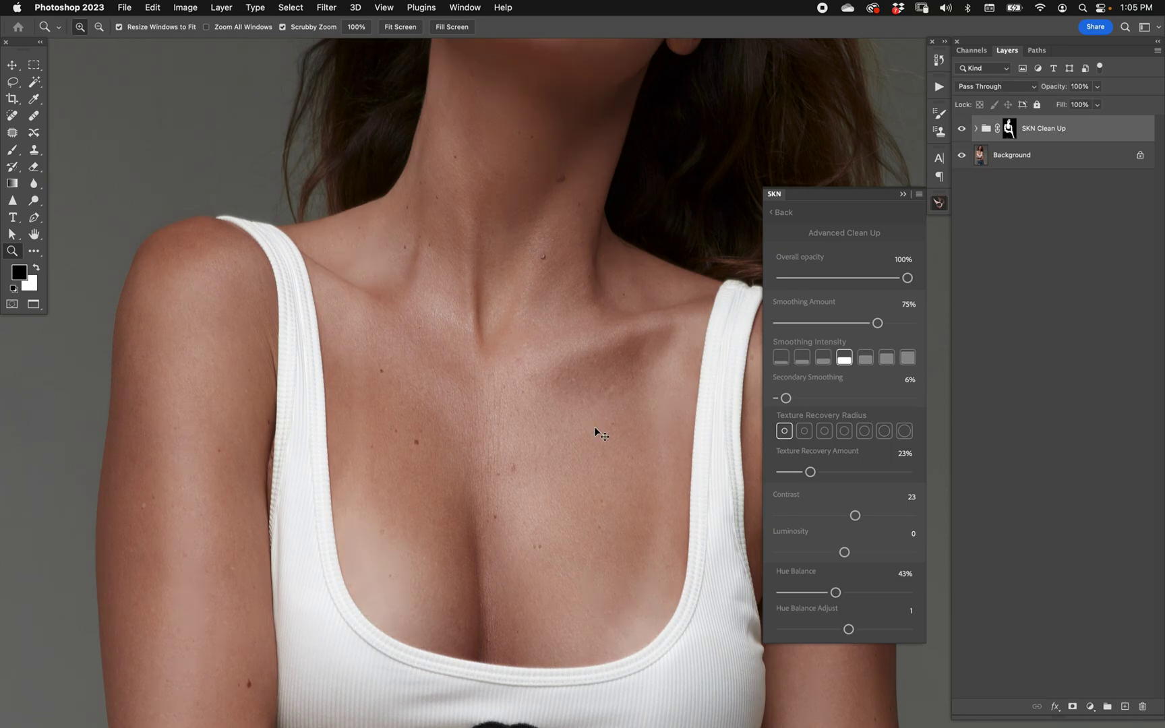
pyautogui.press('super+0')
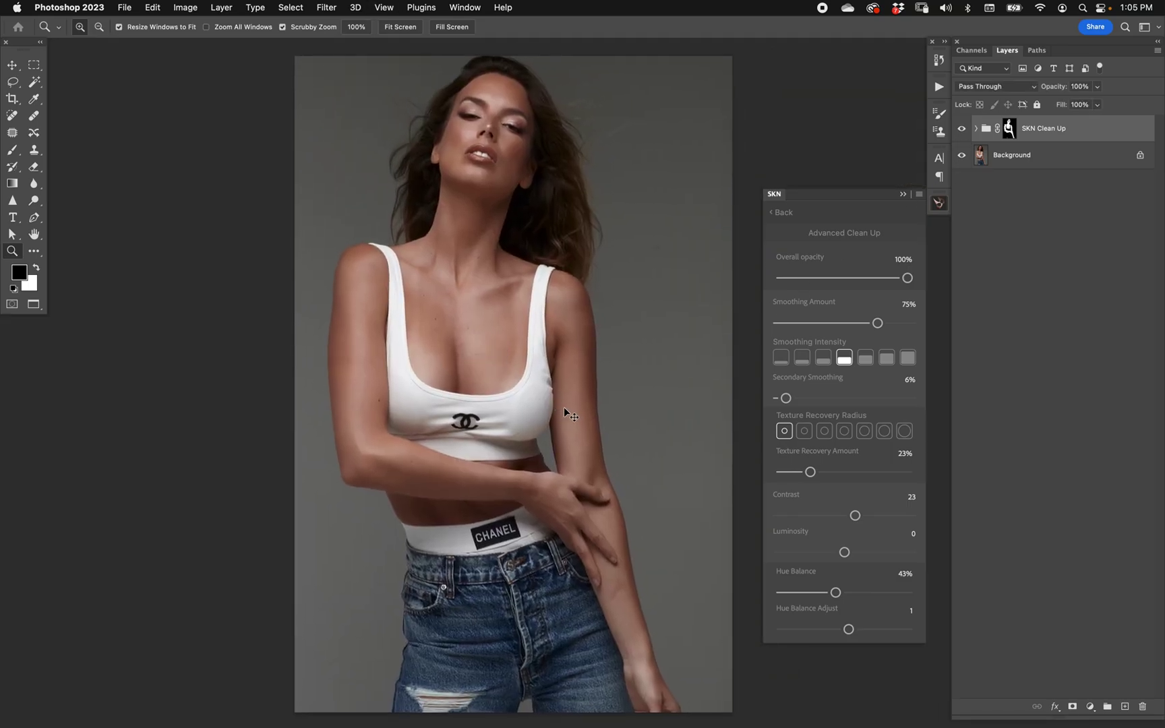
pyautogui.press('v')
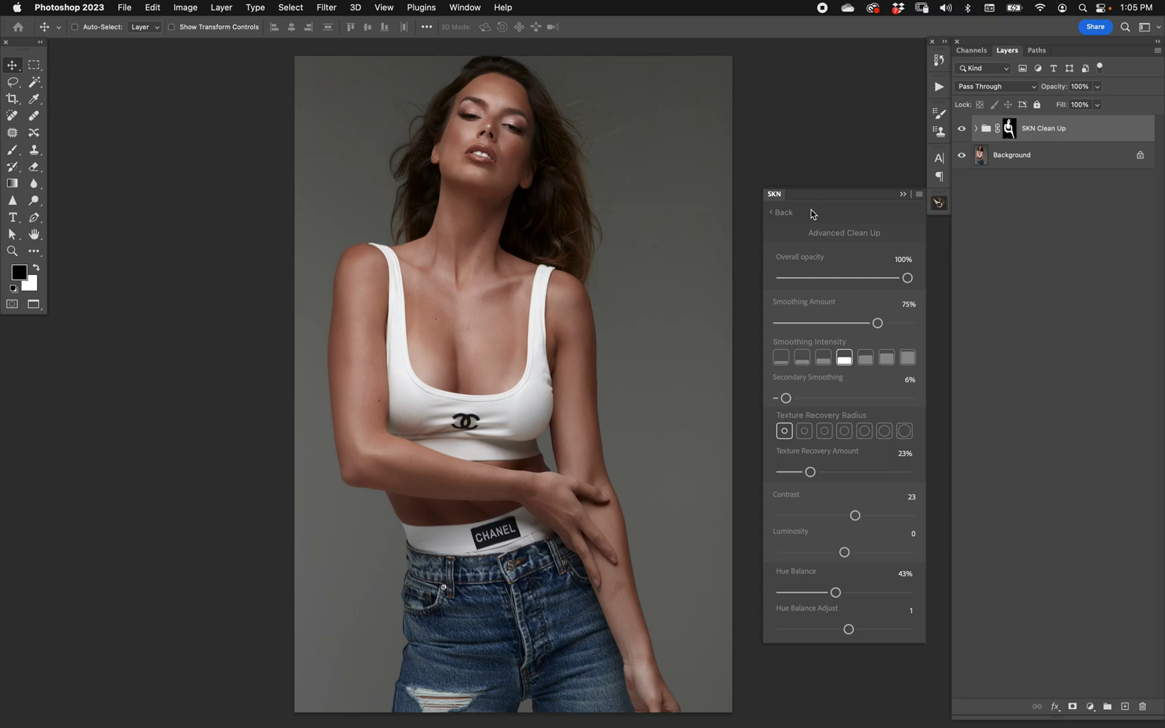
pyautogui.click(781, 214)
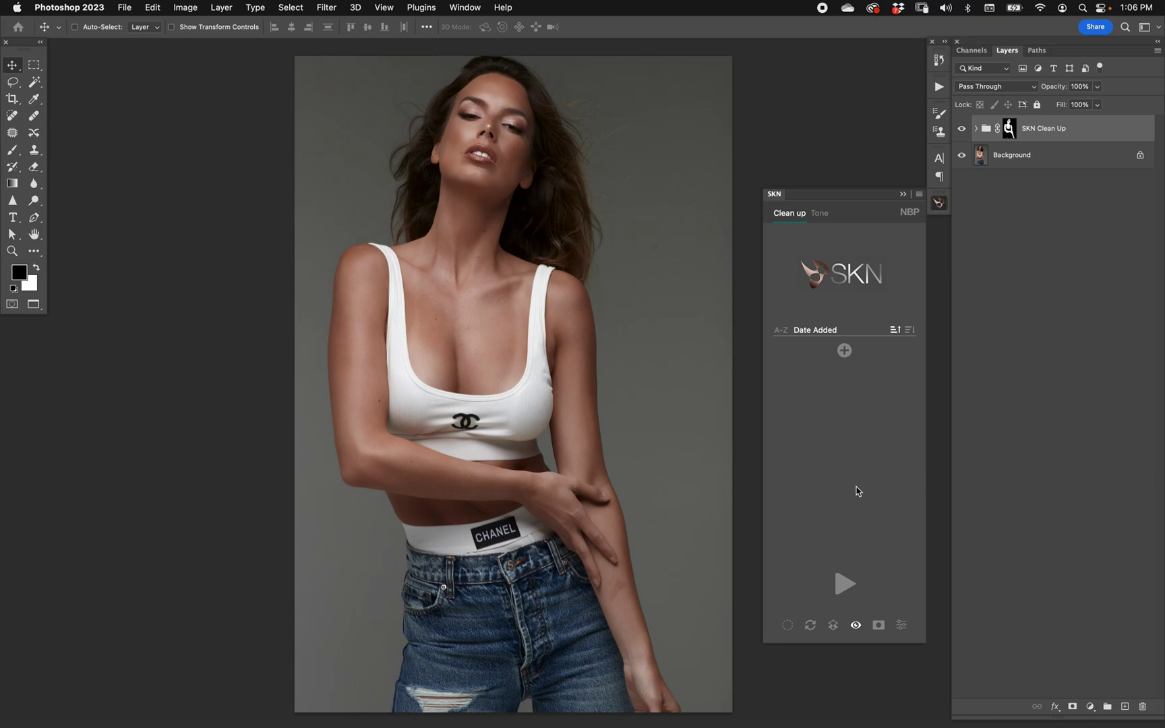
# Add a new empty layer above the SKN Clean Up group and set the Spot Healing Brush to sample all layers.
pyautogui.press('z')
pyautogui.moveTo(475, 309); pyautogui.dragTo(510, 363)
pyautogui.click(536, 300)
pyautogui.keyDown('alt'); pyautogui.click(546, 378); pyautogui.keyUp('alt')
pyautogui.click(1125, 706)
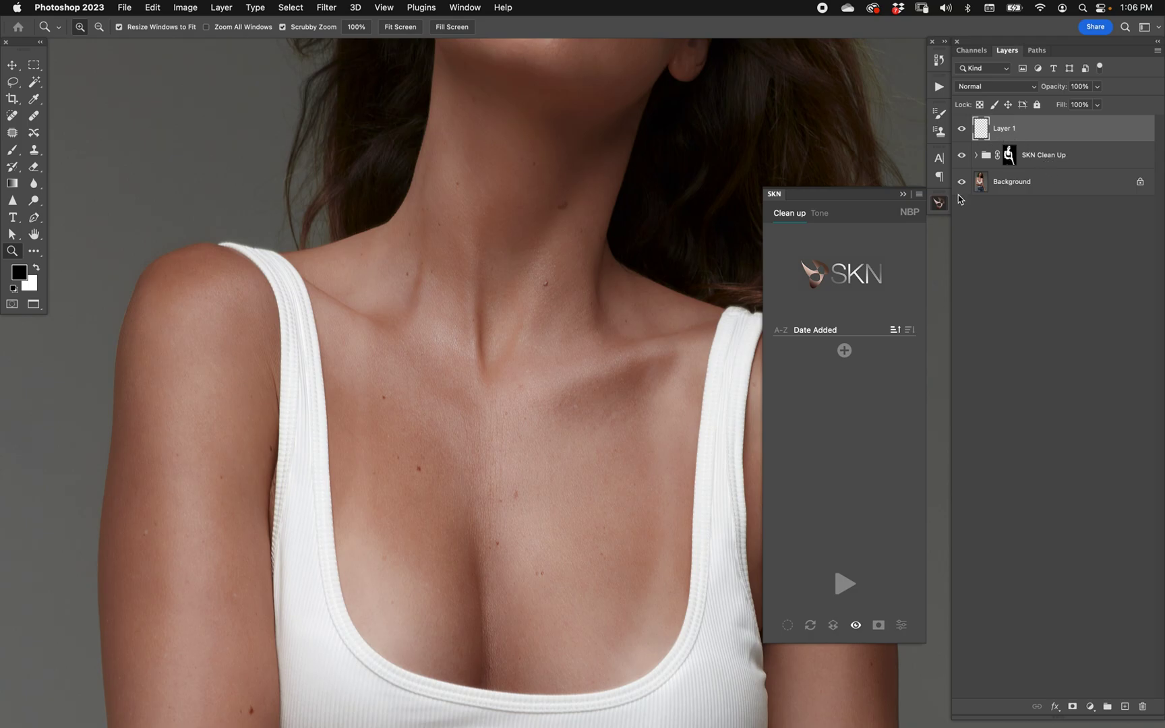
pyautogui.press('j')
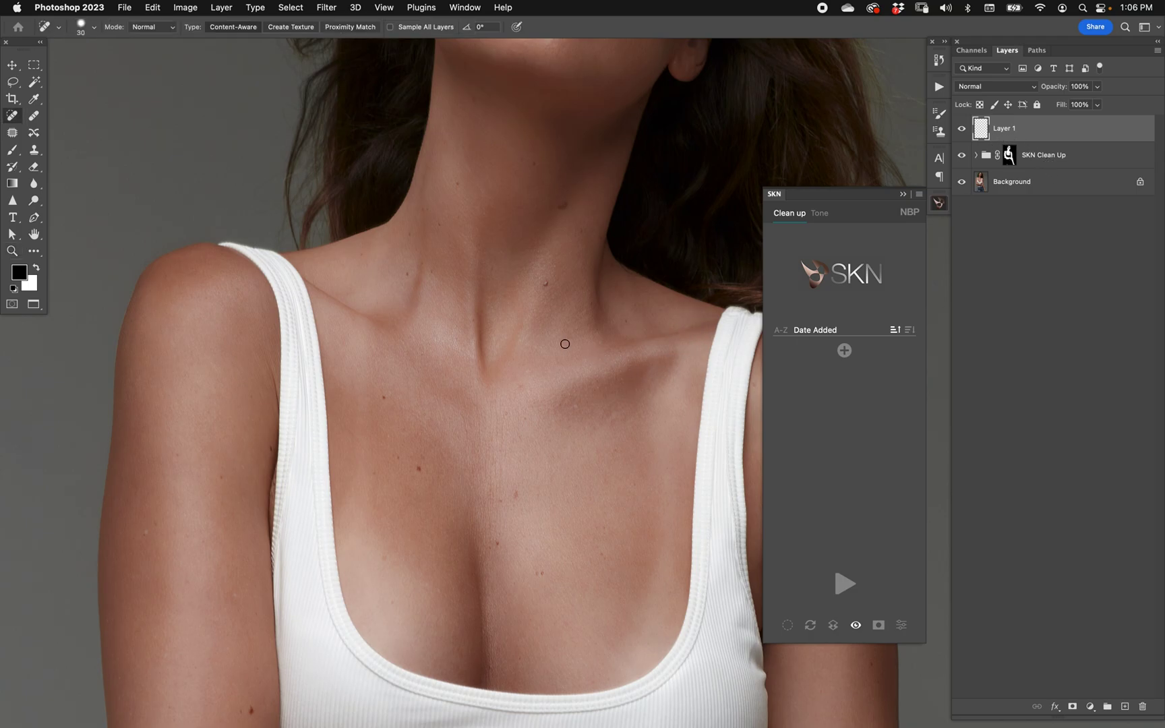
pyautogui.click(390, 27)
# Heal the moles and dark spots on the neck, collarbone and chest on the new layer.
pyautogui.click(545, 284)
pyautogui.click(564, 208)
pyautogui.click(418, 468)
pyautogui.click(515, 493)
pyautogui.click(497, 543)
pyautogui.click(540, 574)
pyautogui.click(385, 398)
pyautogui.click(406, 244)
# Heal the remaining moles and spots on both upper arms and the forearm crossing the body.
pyautogui.scroll(-10, 501, 385)
pyautogui.moveTo(390, 418); pyautogui.dragTo(391, 457)
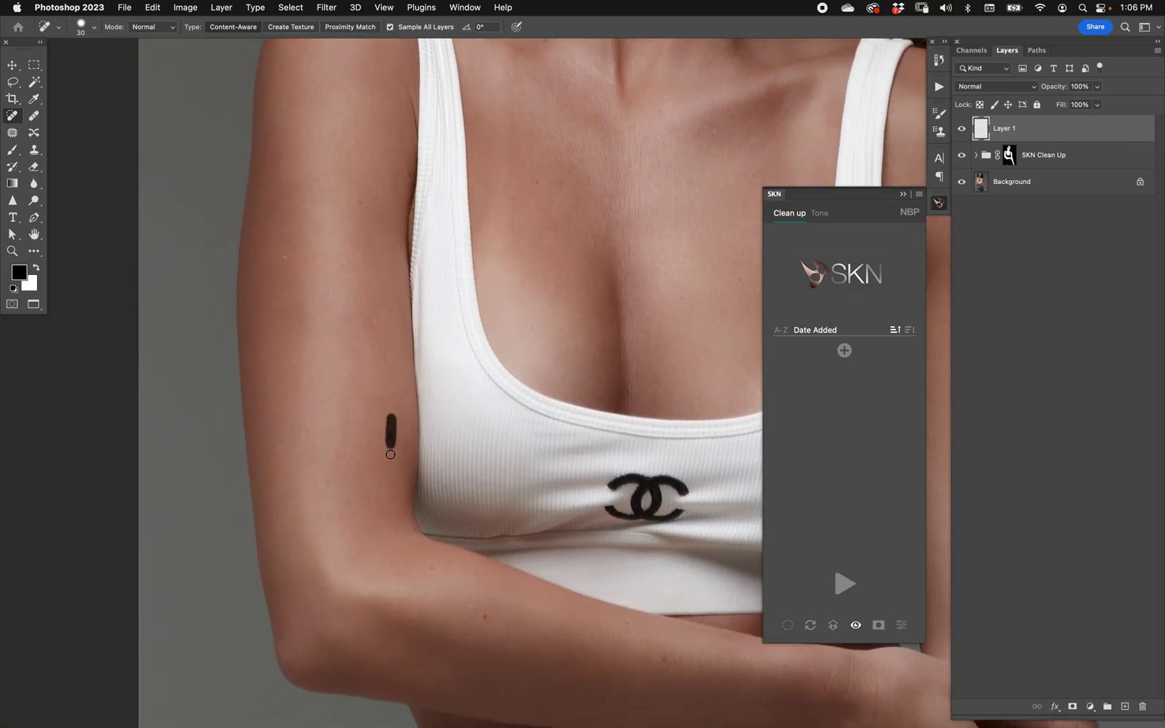
pyautogui.click(485, 615)
pyautogui.hscroll(10, 697, 495)
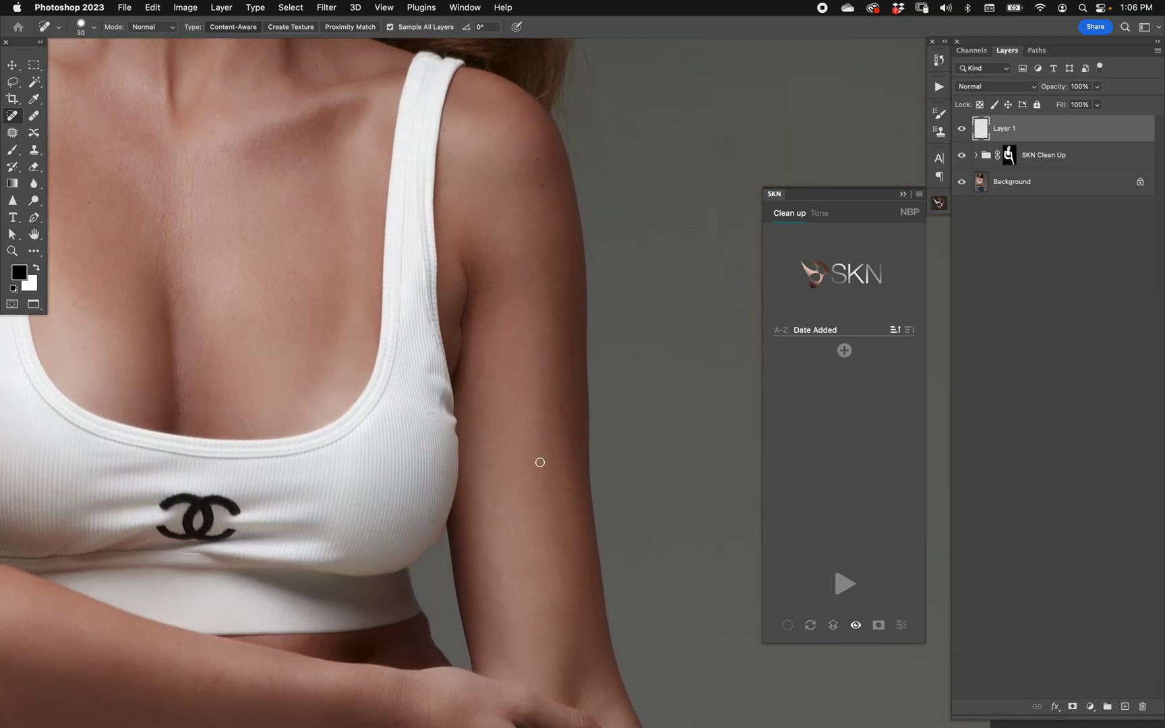
pyautogui.click(563, 403)
pyautogui.moveTo(546, 590); pyautogui.dragTo(629, 203)
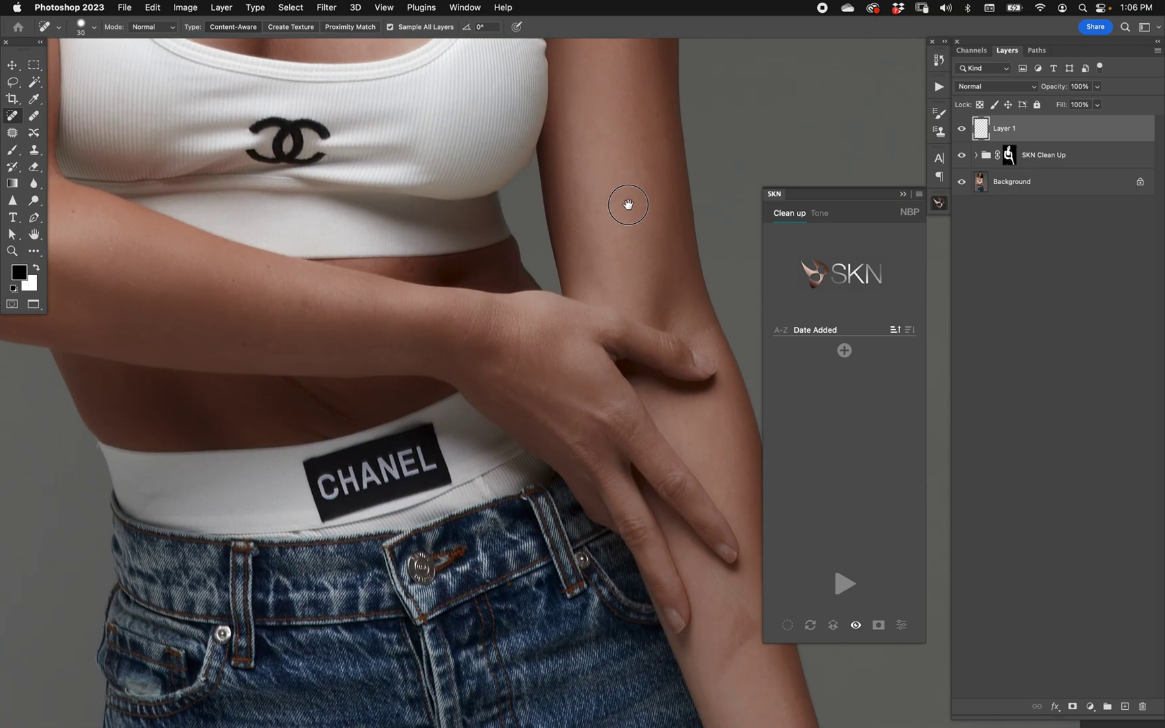
pyautogui.click(265, 275)
pyautogui.moveTo(300, 303); pyautogui.dragTo(307, 317)
# Heal the small blemishes on the face beside the mouth.
pyautogui.scroll(15, 306, 317)
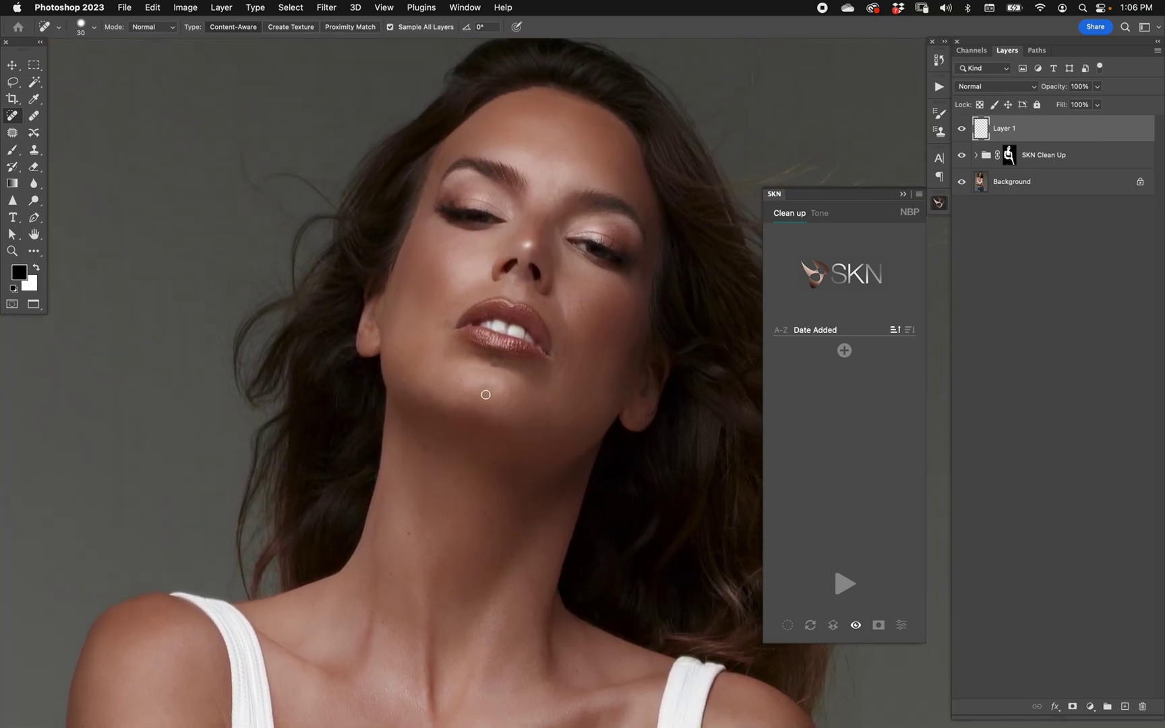
pyautogui.moveTo(450, 319); pyautogui.dragTo(442, 331)
pyautogui.moveTo(631, 384); pyautogui.dragTo(532, 364)
# Try Luminosity -37 on the SKN Clean Up group to check the healed patches, and reset it to 0.
pyautogui.click(1041, 159)
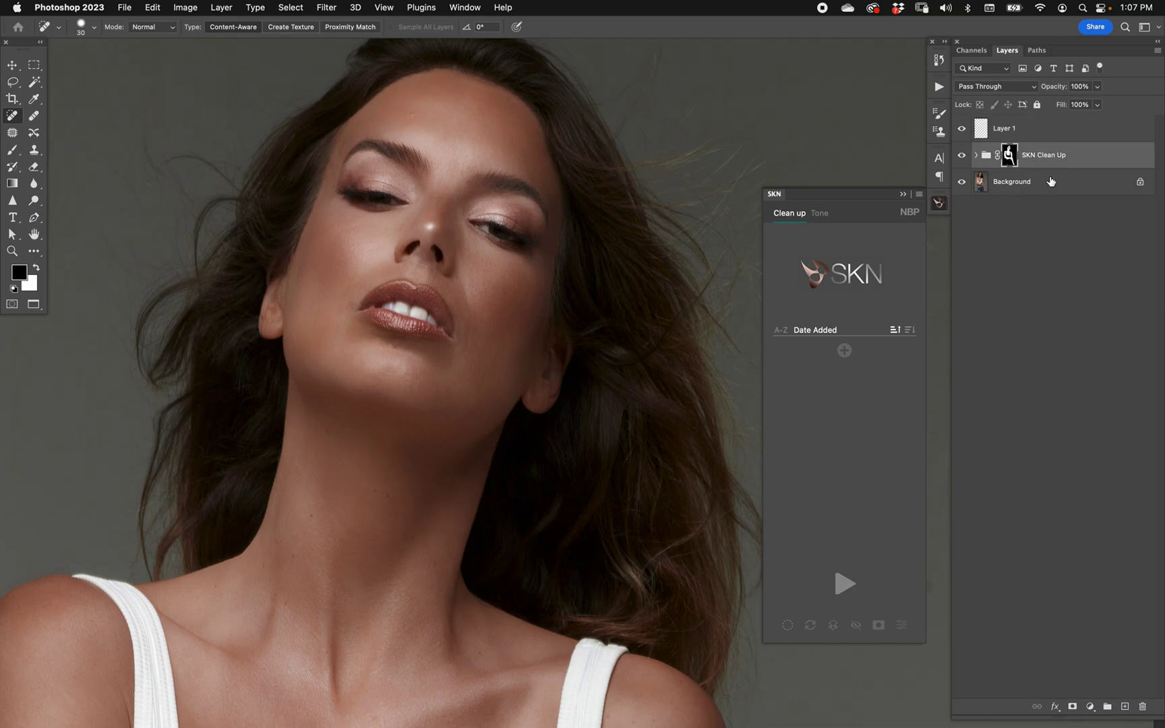
pyautogui.click(901, 625)
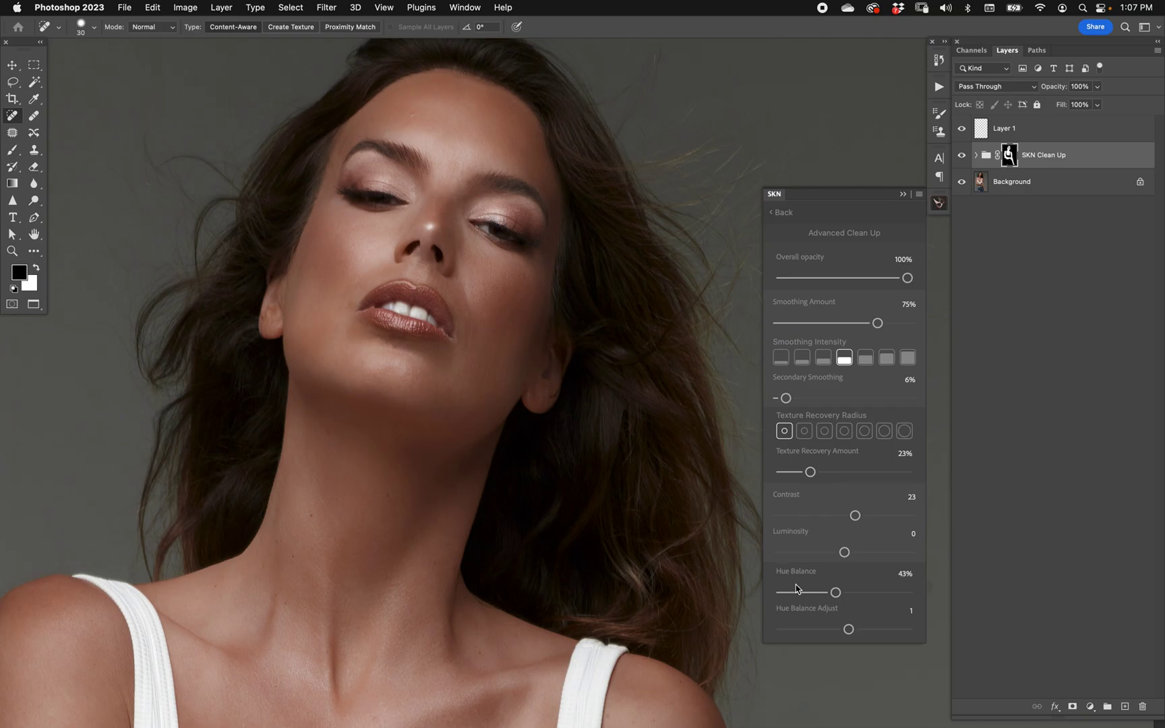
pyautogui.moveTo(844, 552); pyautogui.dragTo(795, 552)
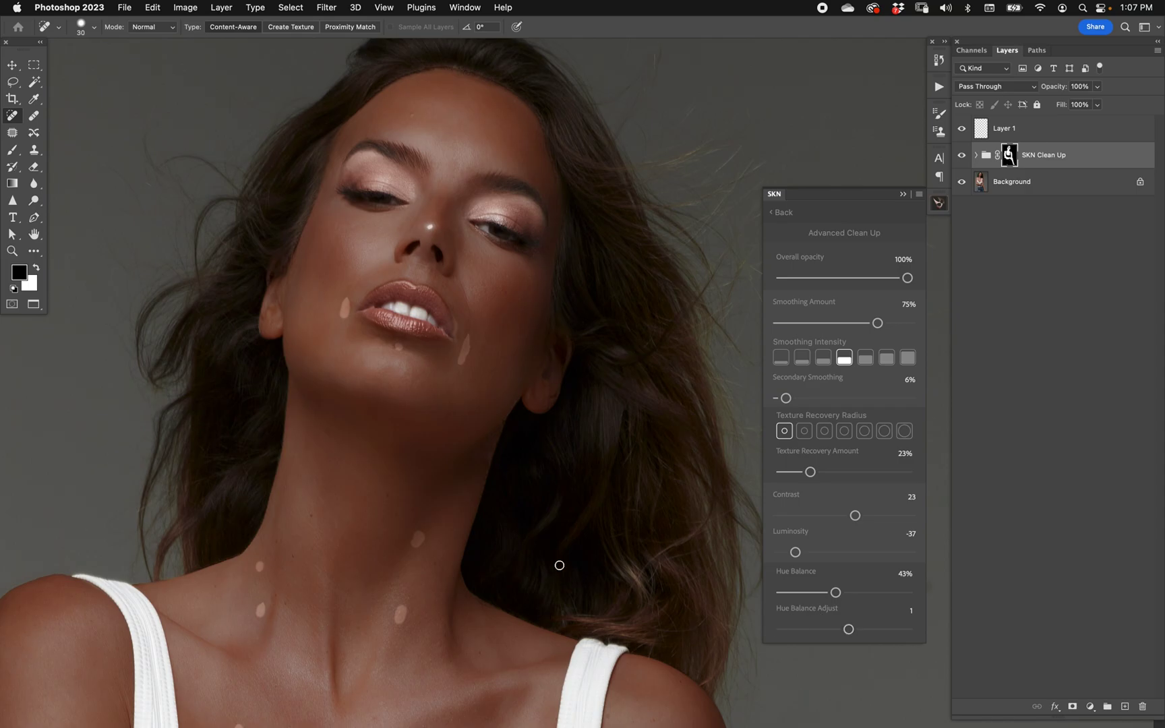
pyautogui.scroll(-10, 532, 540)
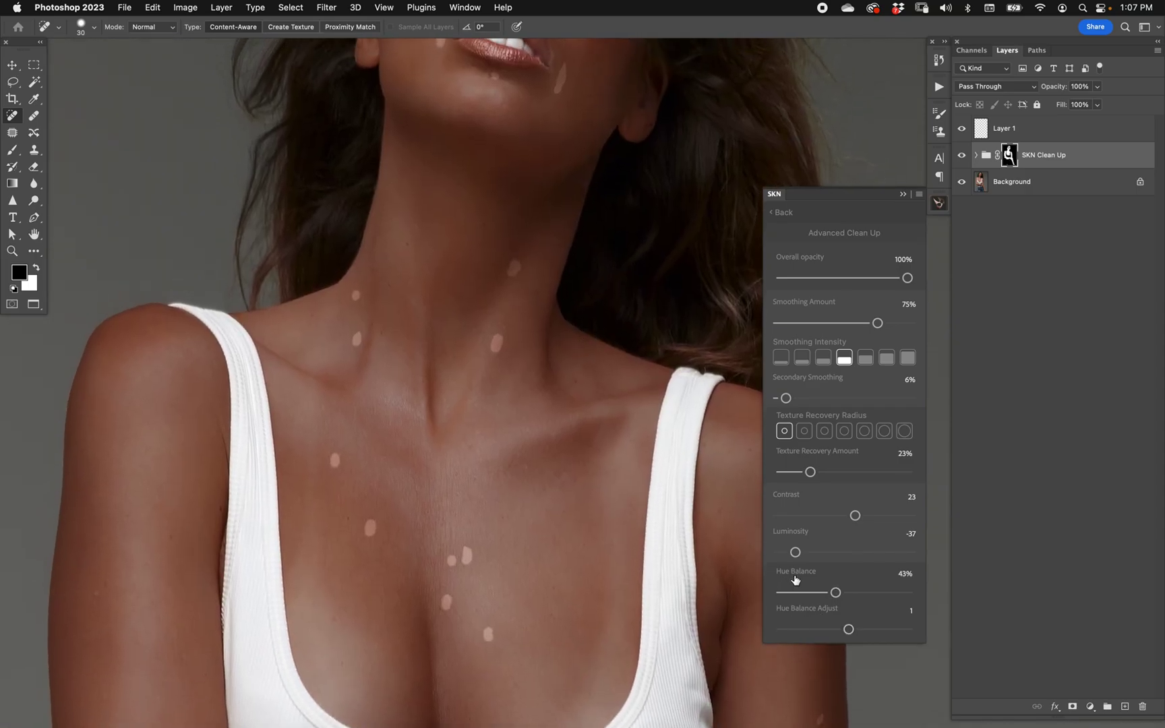
pyautogui.doubleClick(795, 553)
# Compare the retouched face, neck and chest with the original image, and review the whole figure.
pyautogui.scroll(6, 619, 461)
pyautogui.scroll(1, 607, 538)
pyautogui.scroll(-5, 562, 382)
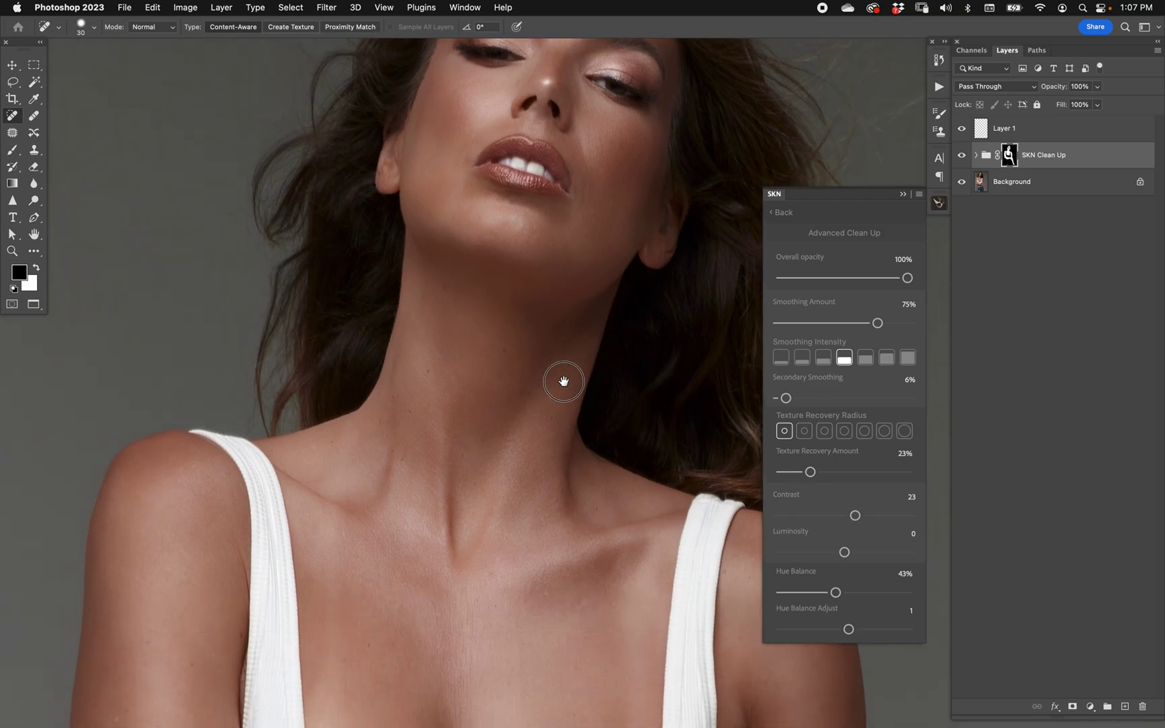
pyautogui.scroll(-2, 578, 342)
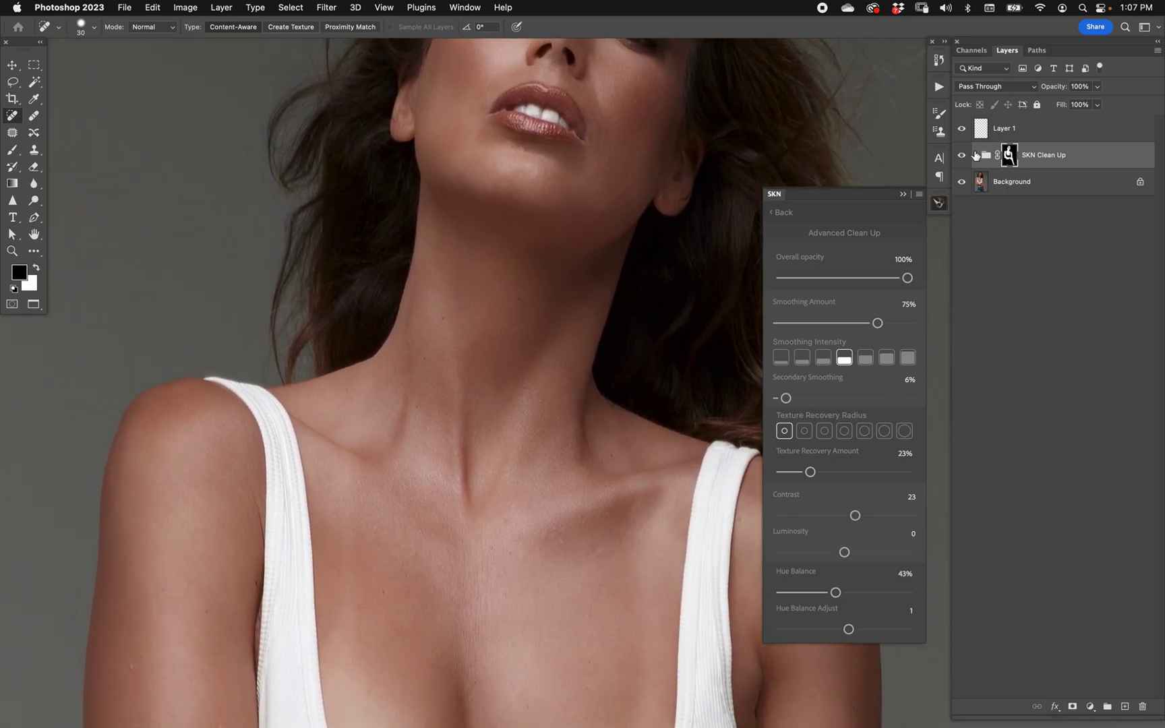
pyautogui.click(962, 182)
pyautogui.click(962, 182)
pyautogui.scroll(-5, 641, 466)
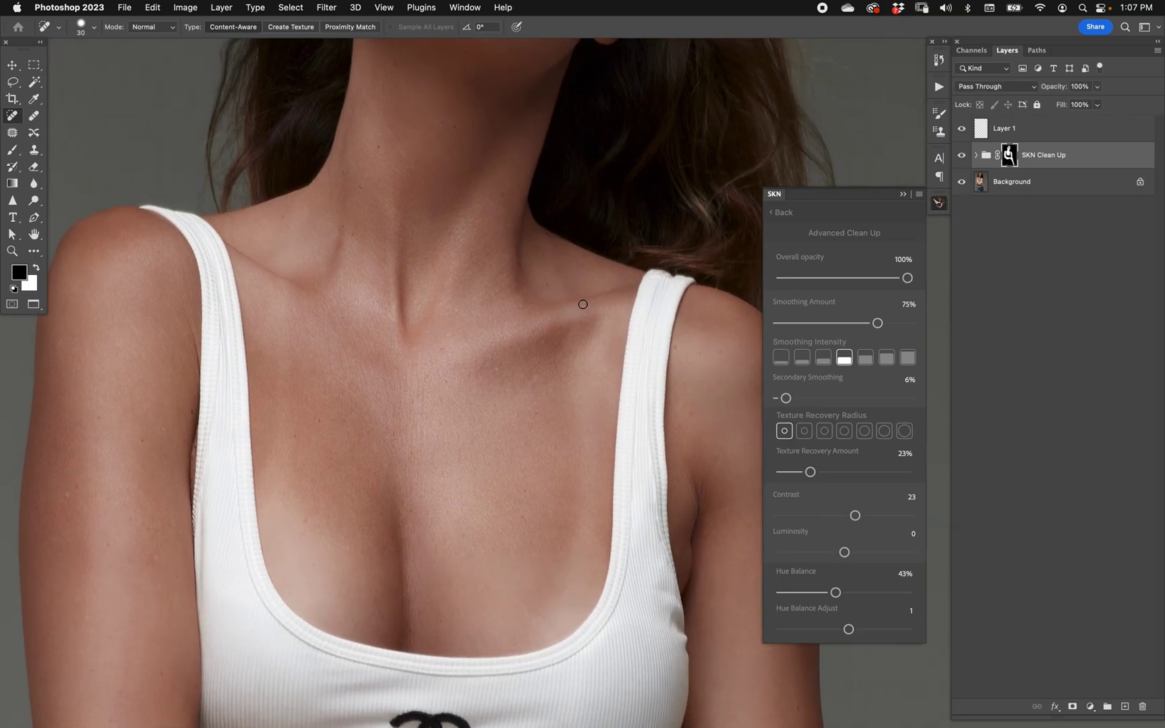
pyautogui.scroll(-6, 565, 343)
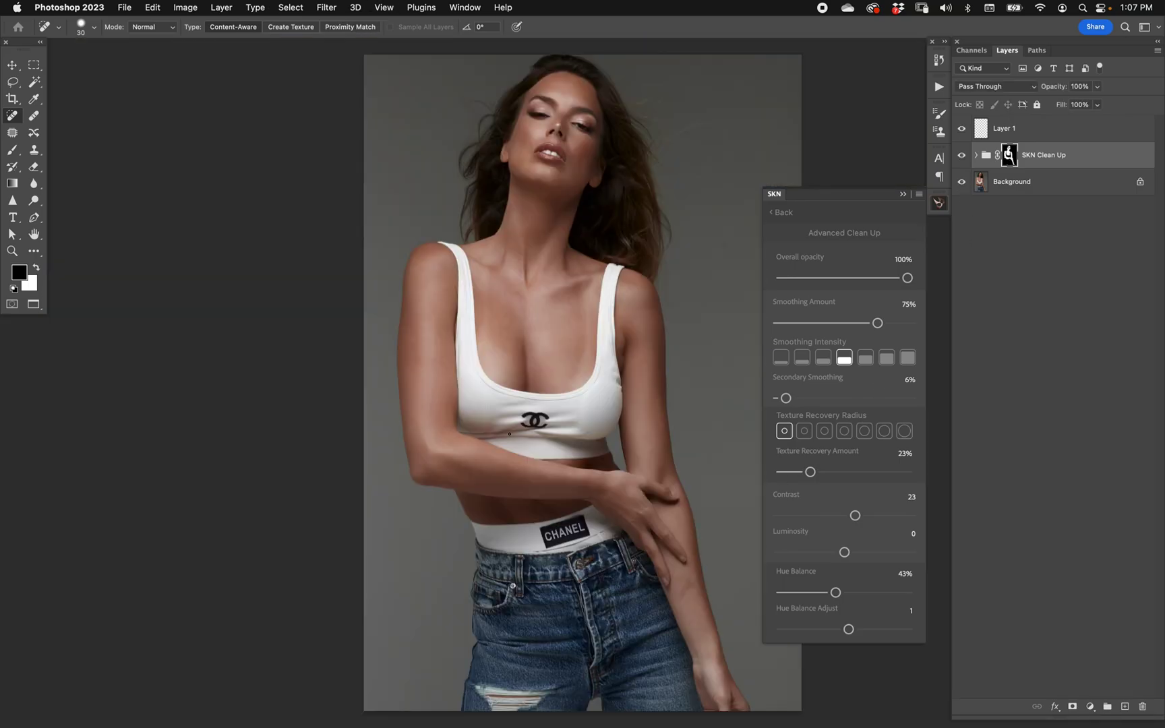
pyautogui.press('v')
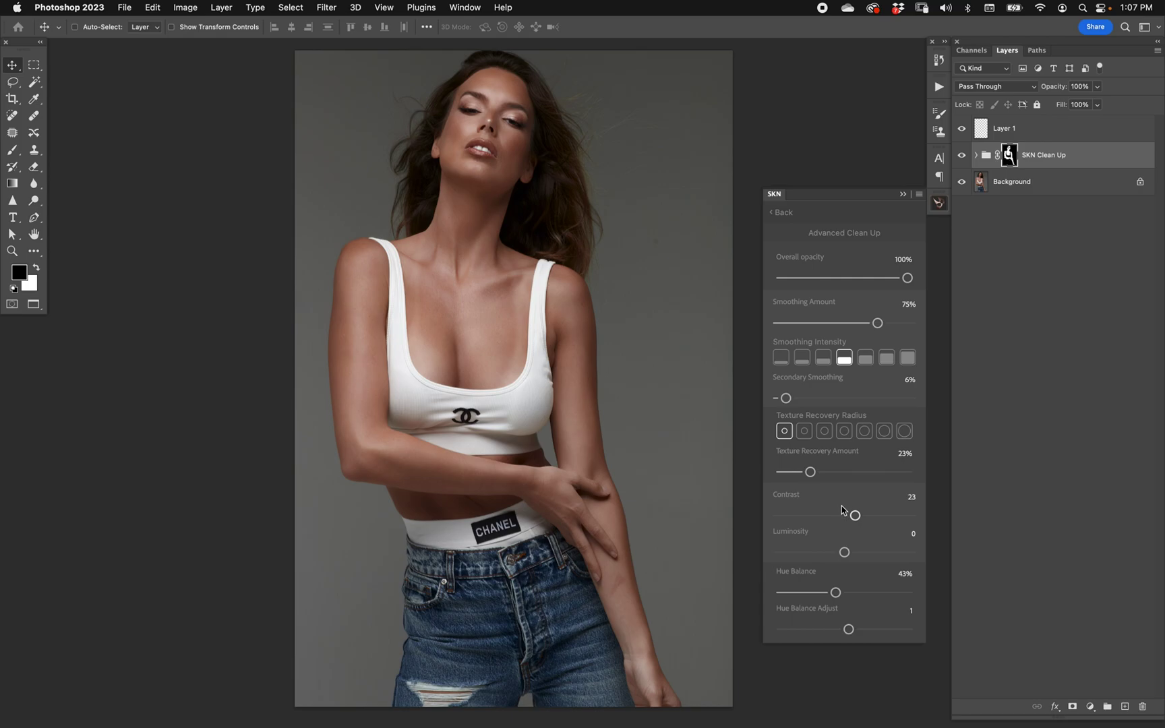
# Save the current Clean Up settings as a preset named Medium Clean Up.
pyautogui.click(782, 213)
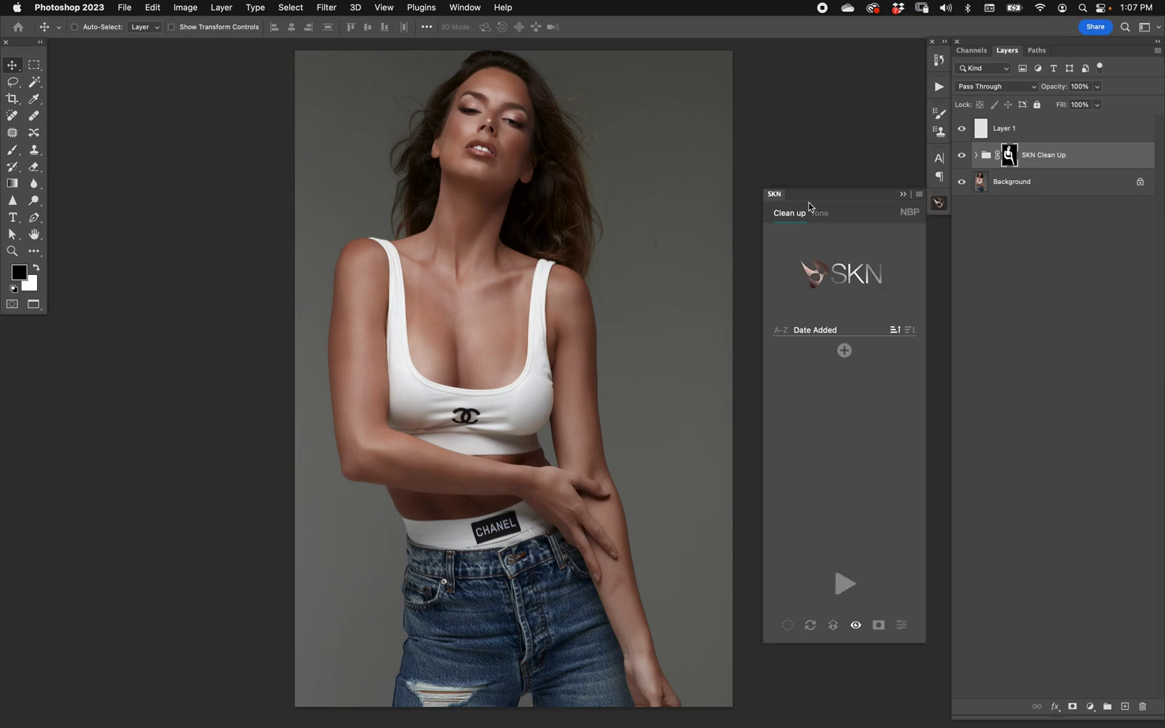
pyautogui.click(844, 350)
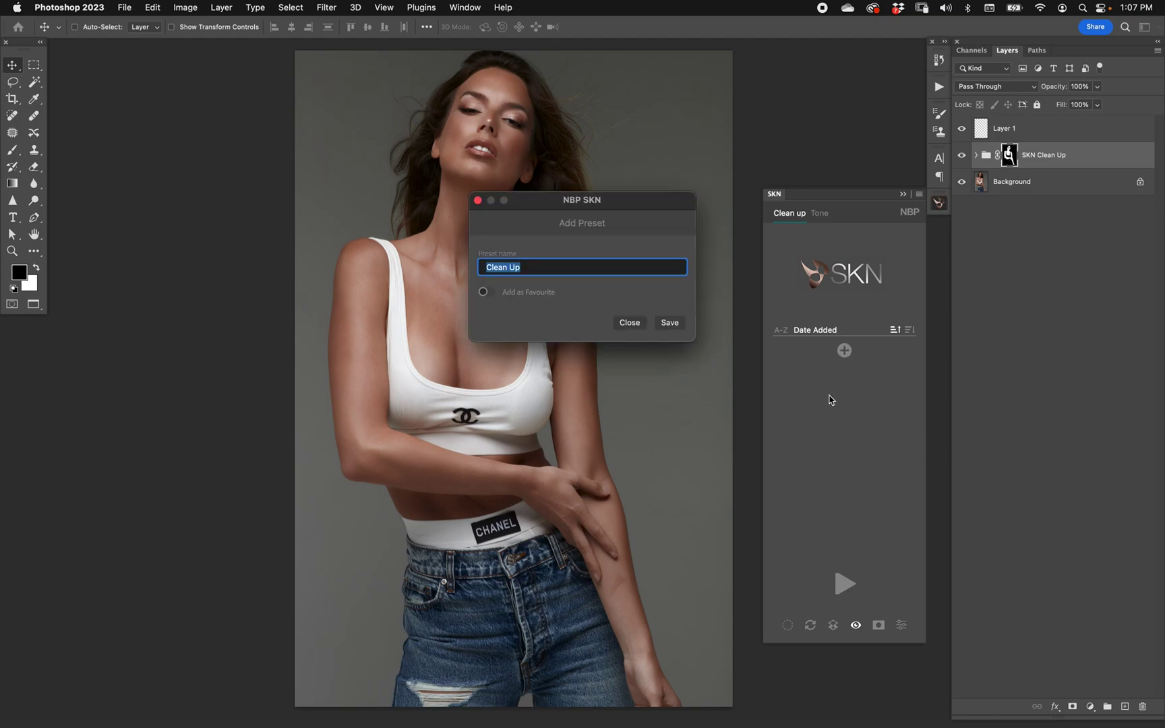
pyautogui.write('Medium CC')
pyautogui.write('lean Up')
pyautogui.click(670, 322)
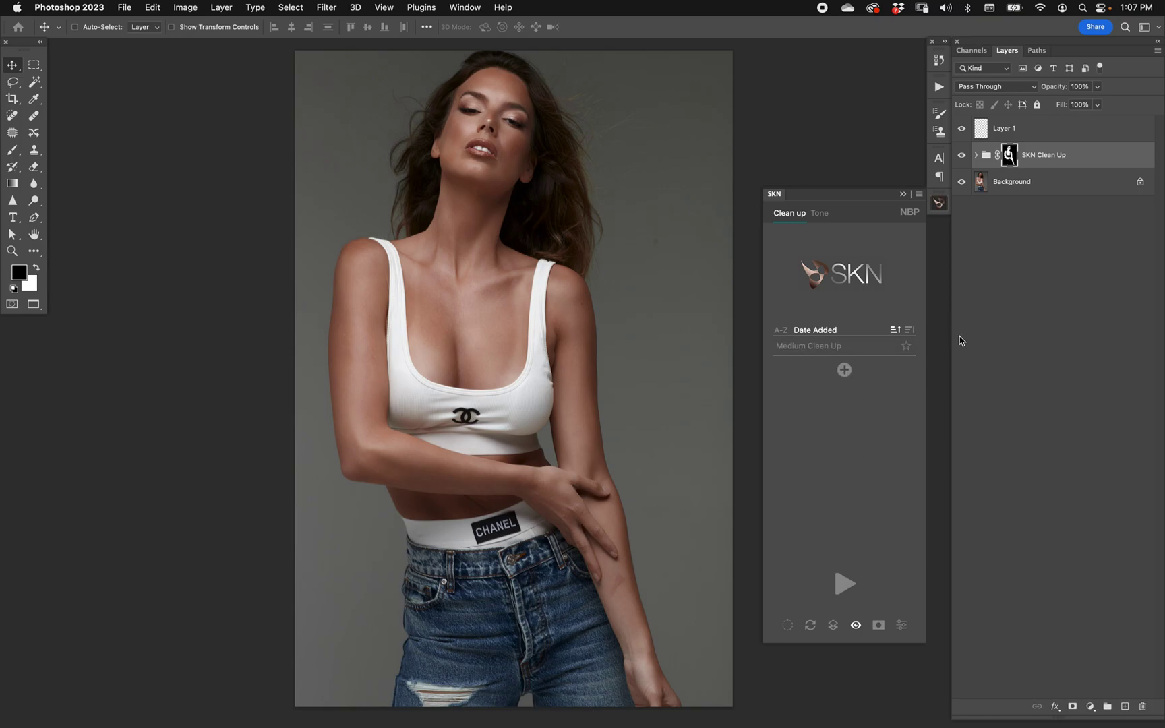
# Delete Layer 1 and the SKN Clean Up group, and run the Medium Clean Up preset on the Background image.
pyautogui.keyDown('shift'); pyautogui.click(1025, 135); pyautogui.keyUp('shift')
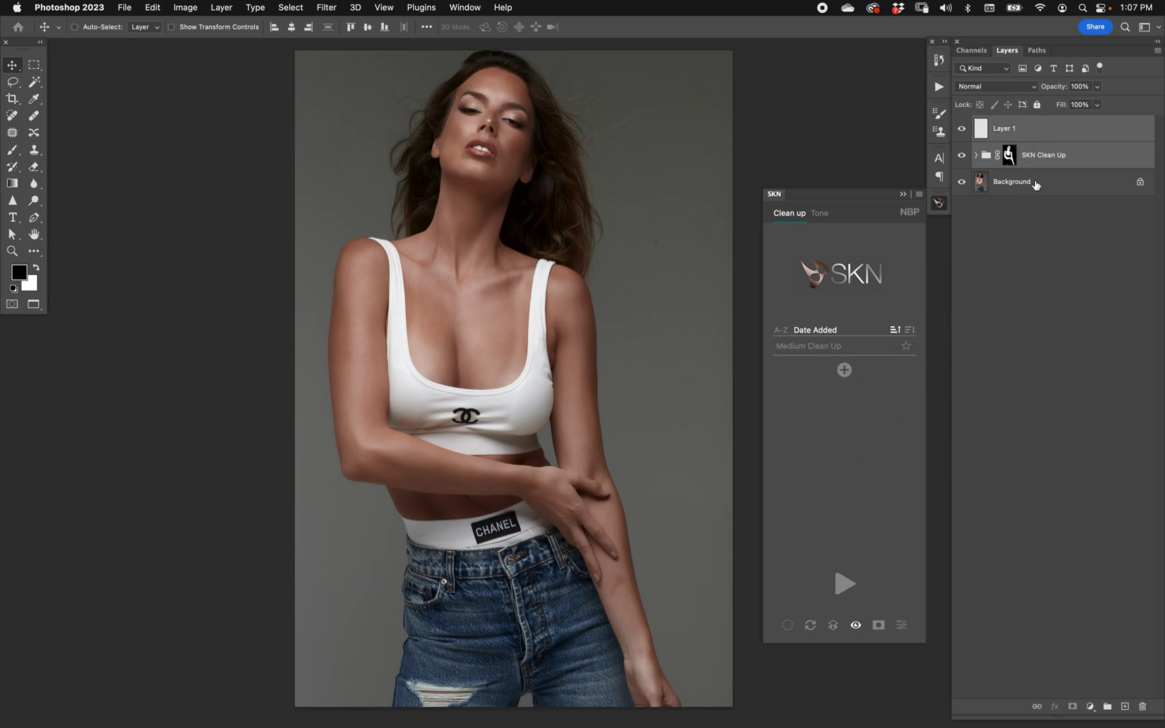
pyautogui.press('Delete')
pyautogui.click(821, 348)
pyautogui.press('z')
pyautogui.click(422, 195)
pyautogui.moveTo(422, 195); pyautogui.dragTo(545, 567)
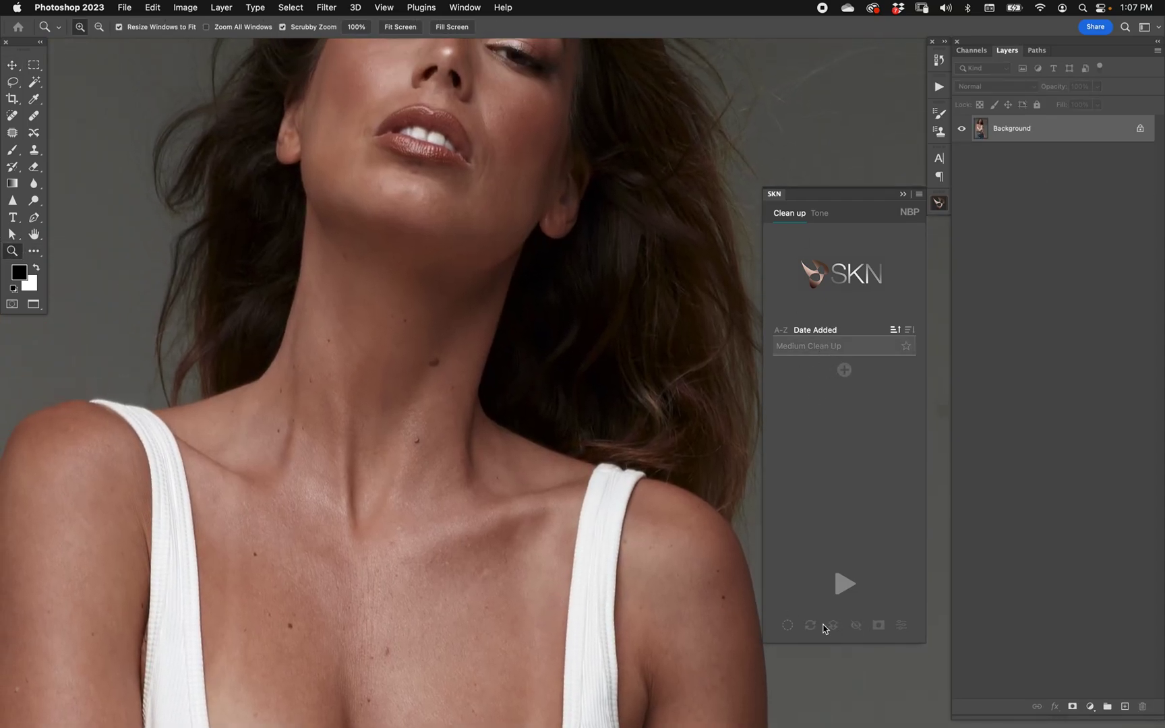
pyautogui.click(845, 582)
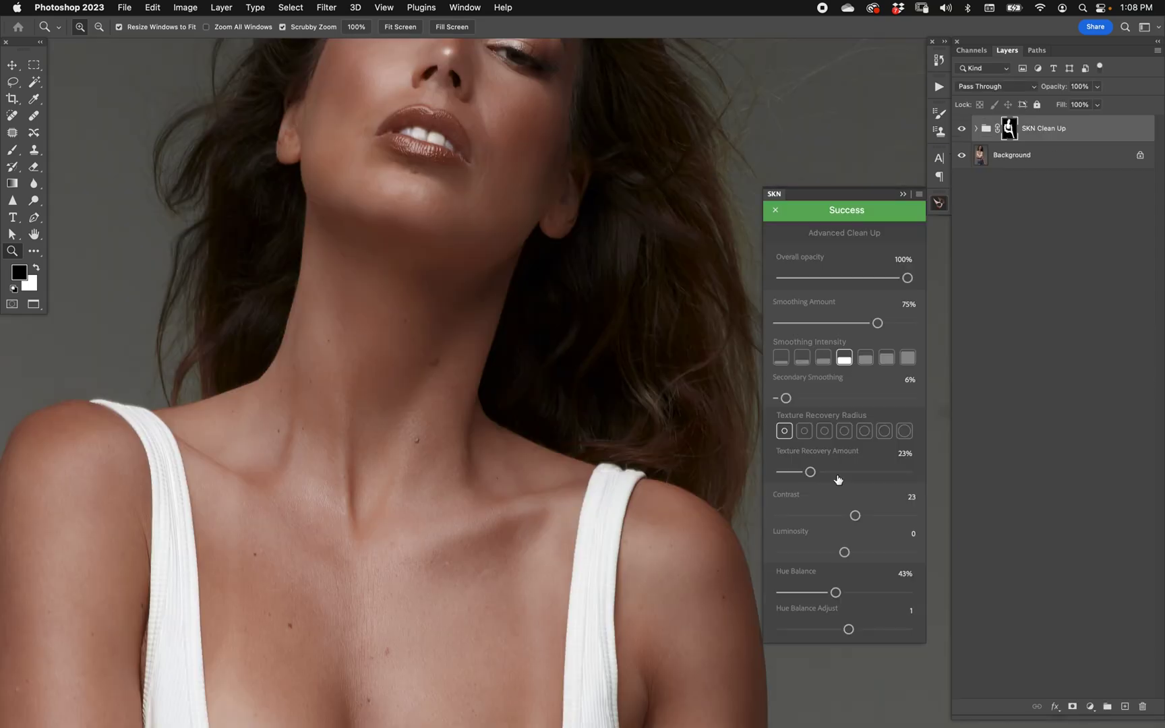
pyautogui.moveTo(458, 554); pyautogui.dragTo(555, 522)
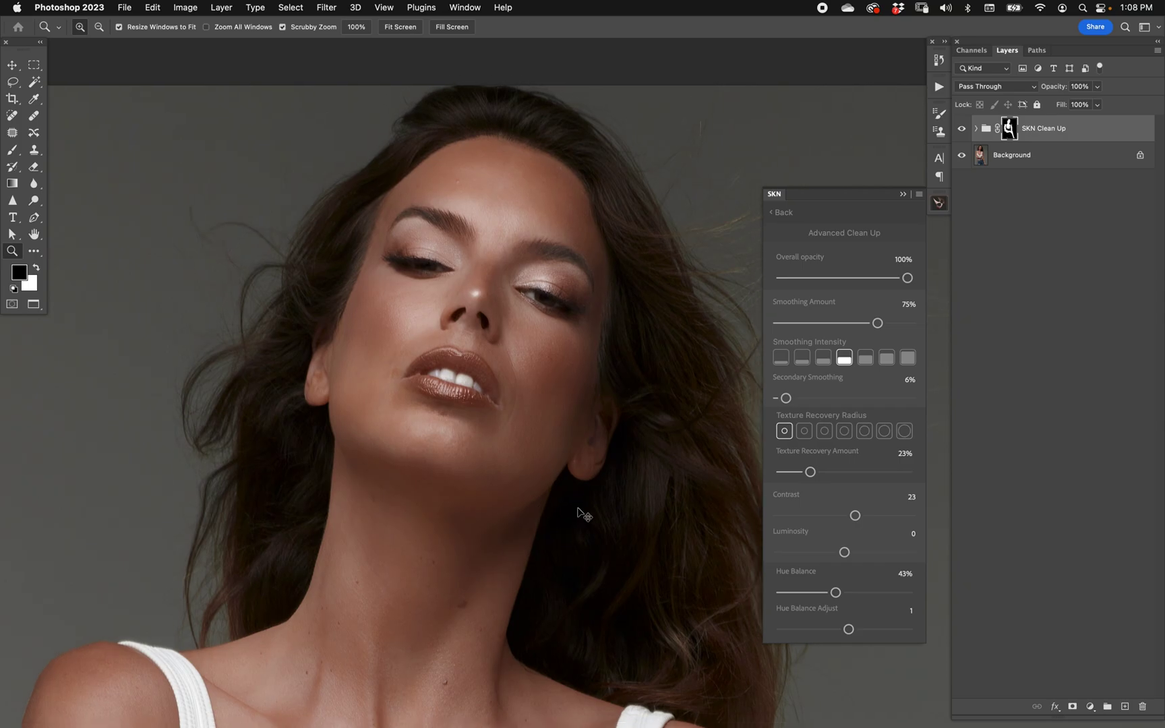
pyautogui.press('super+0')
pyautogui.press('v')
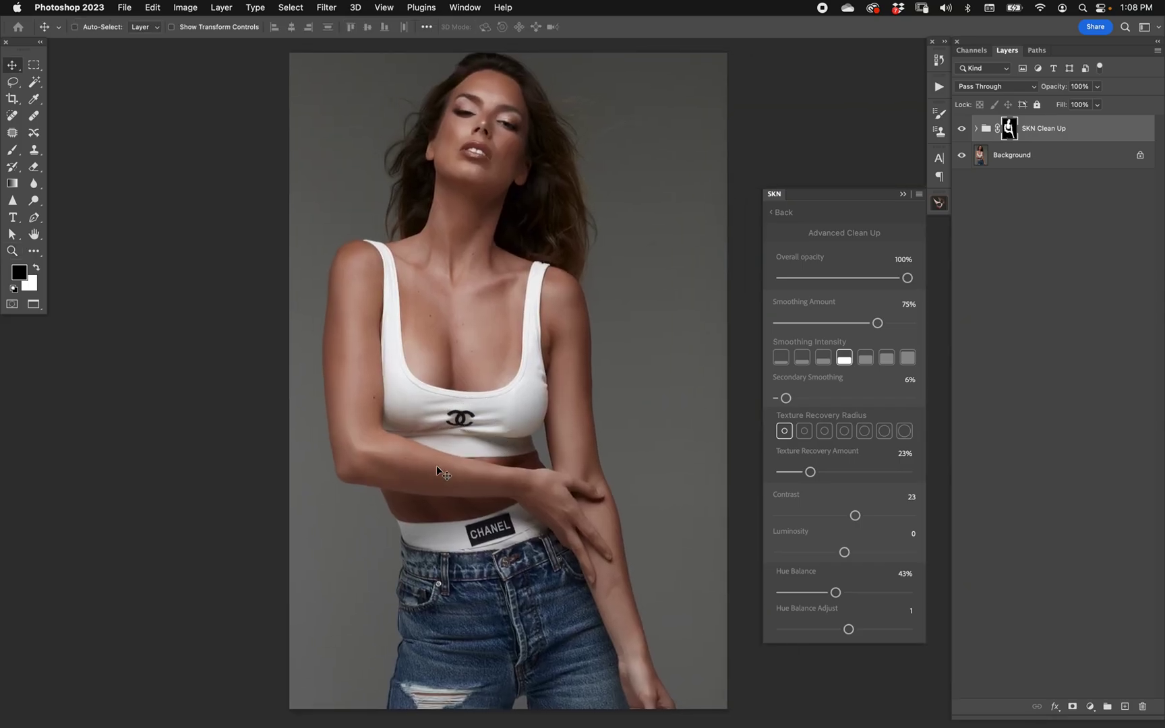